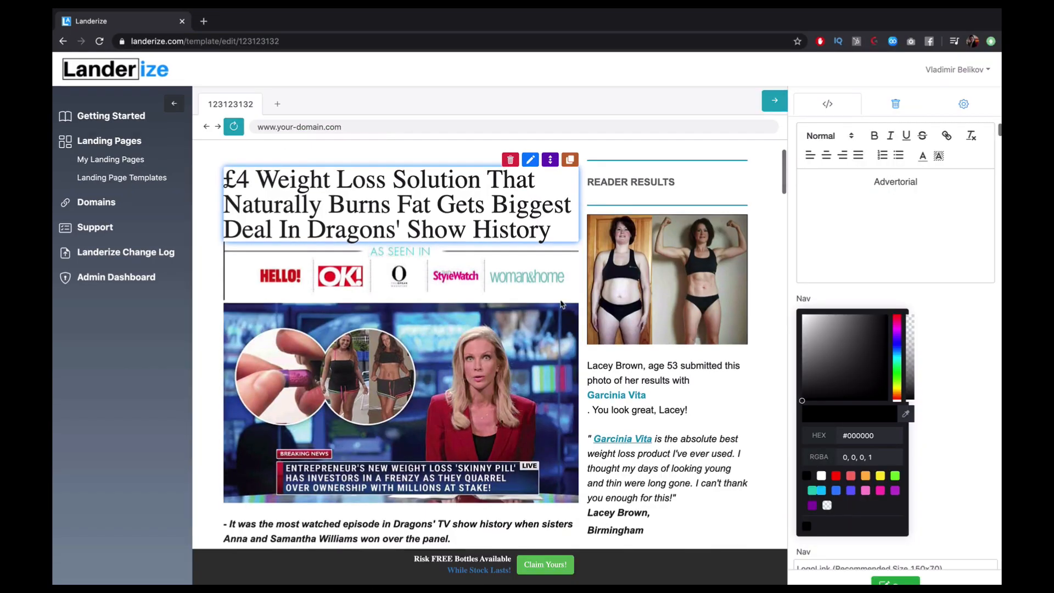
scroll(646, 314, down, 5)
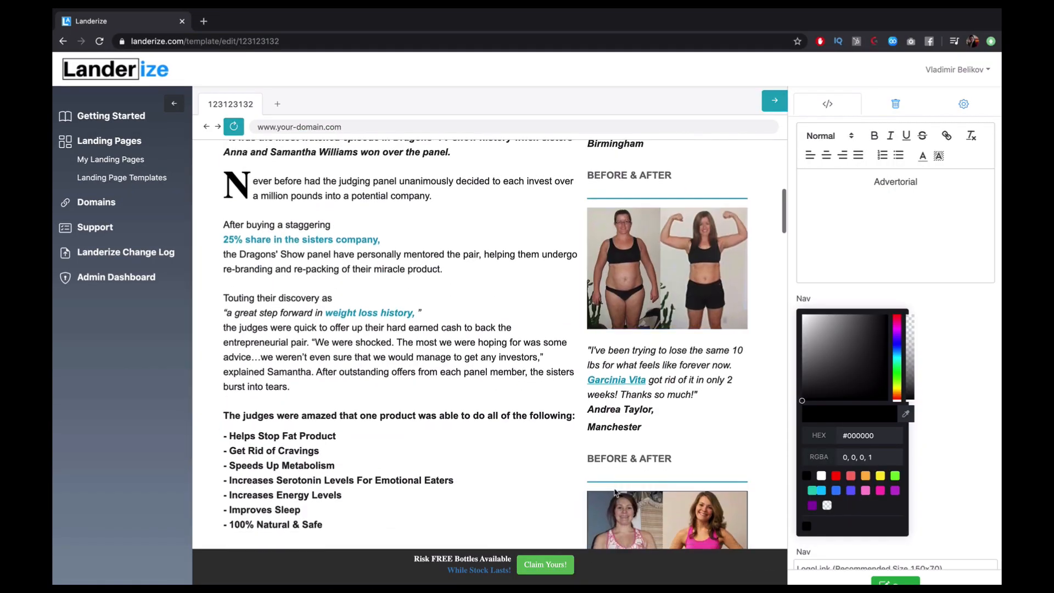
scroll(648, 329, down, 10)
scroll(653, 490, down, 10)
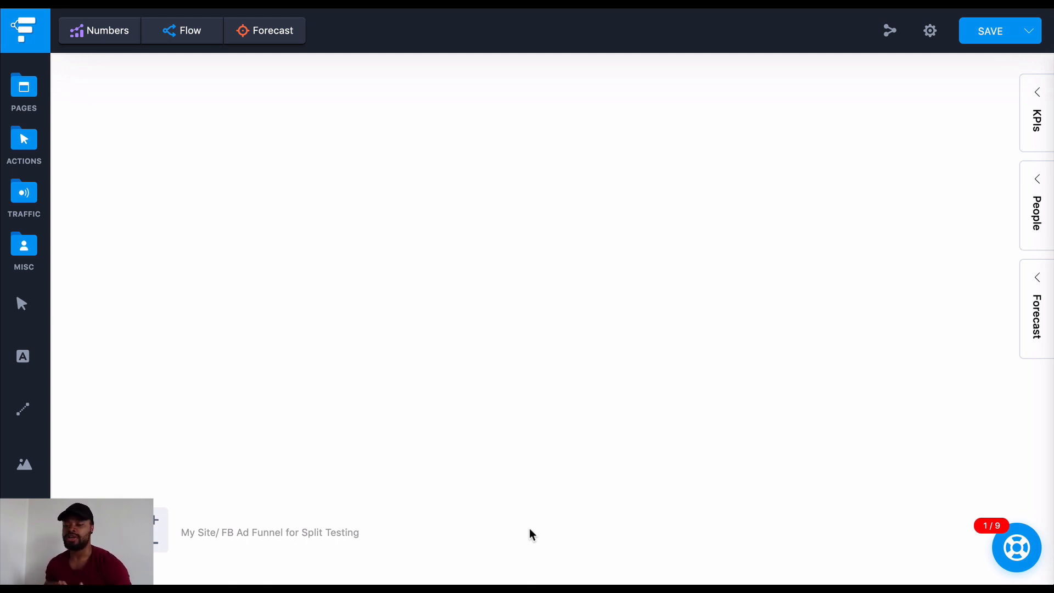
Add an Email traffic source to the empty canvas, leaving free space on both sides of it
click(25, 90)
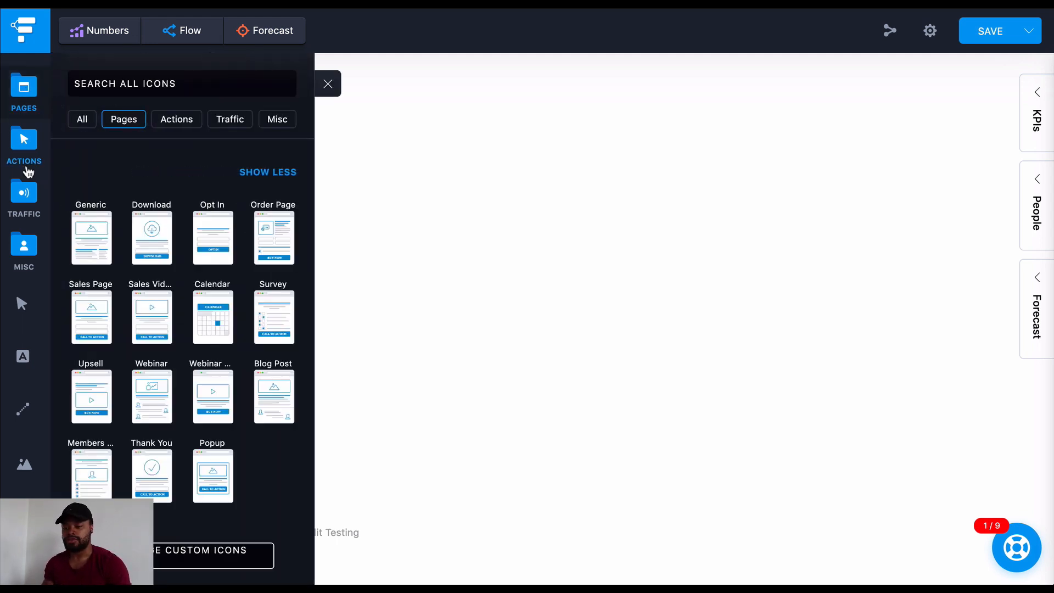
click(24, 195)
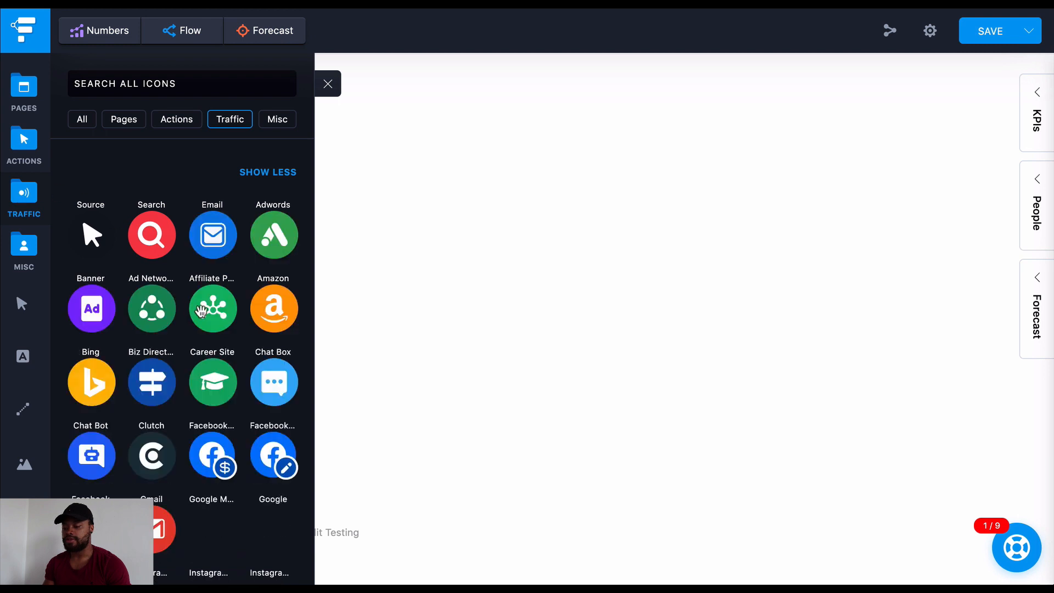
scroll(153, 456, down, 1)
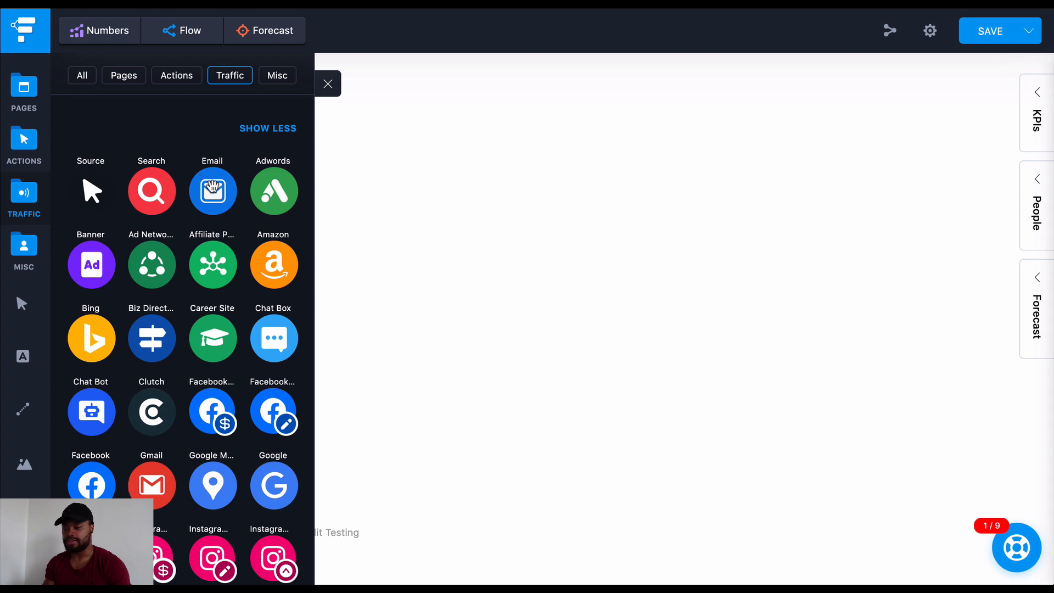
drag(211, 186, 383, 196)
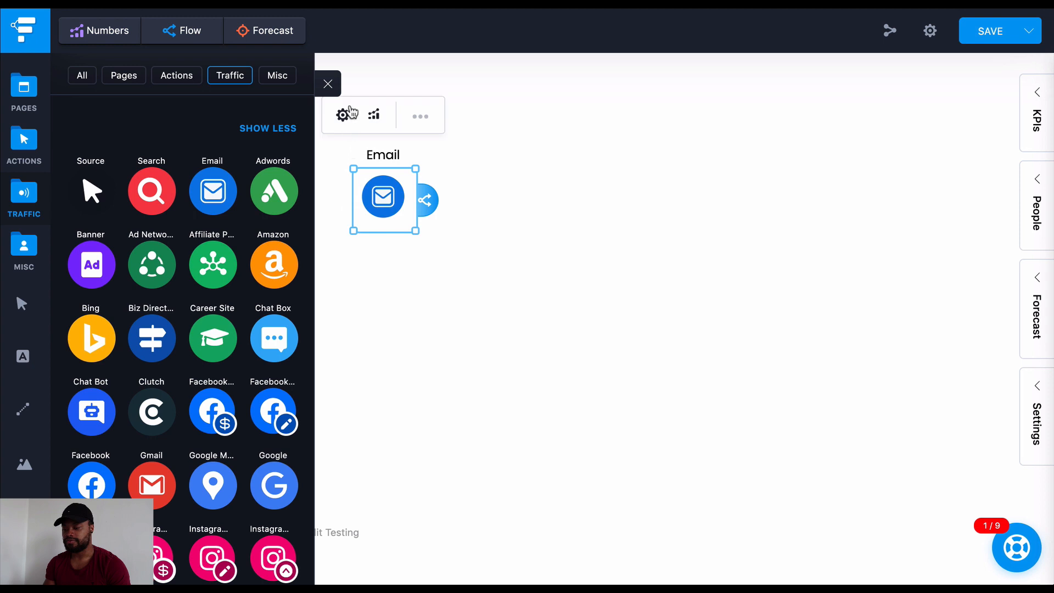
click(328, 84)
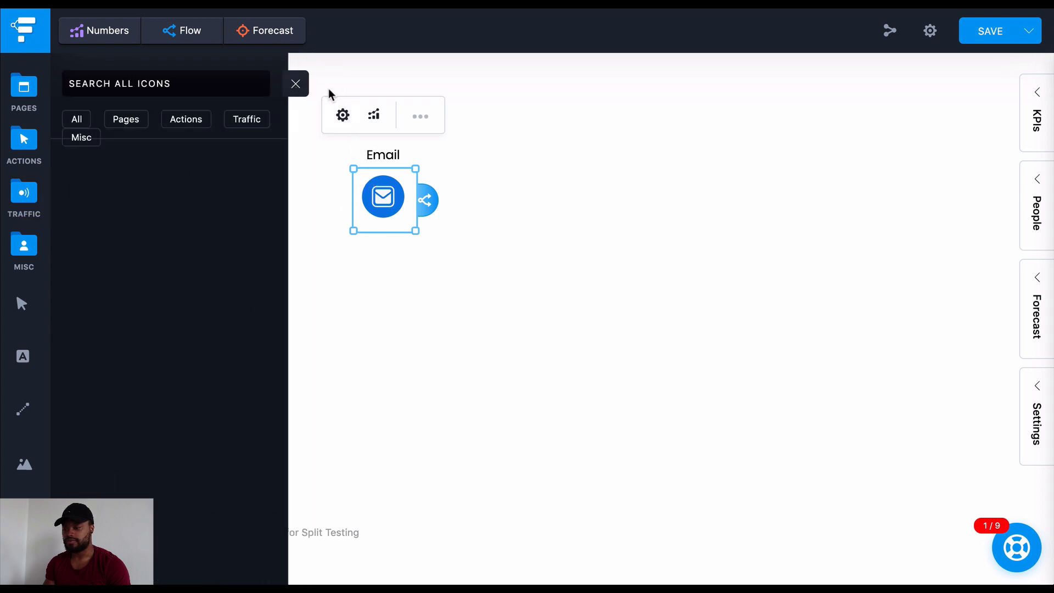
drag(393, 208, 318, 245)
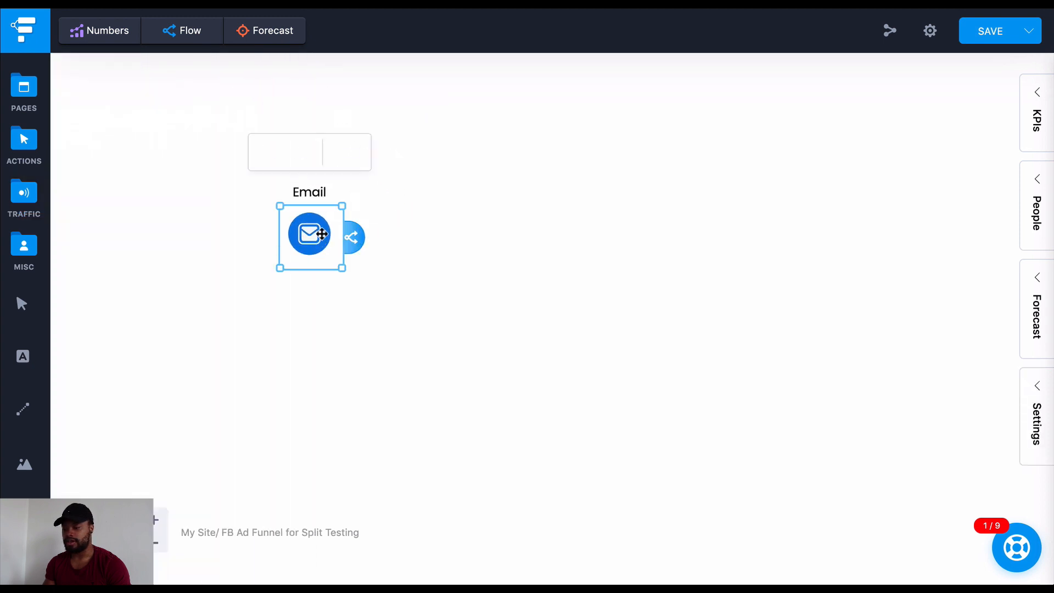
Enlarge the Email icon and move it slightly lower on the canvas
click(344, 204)
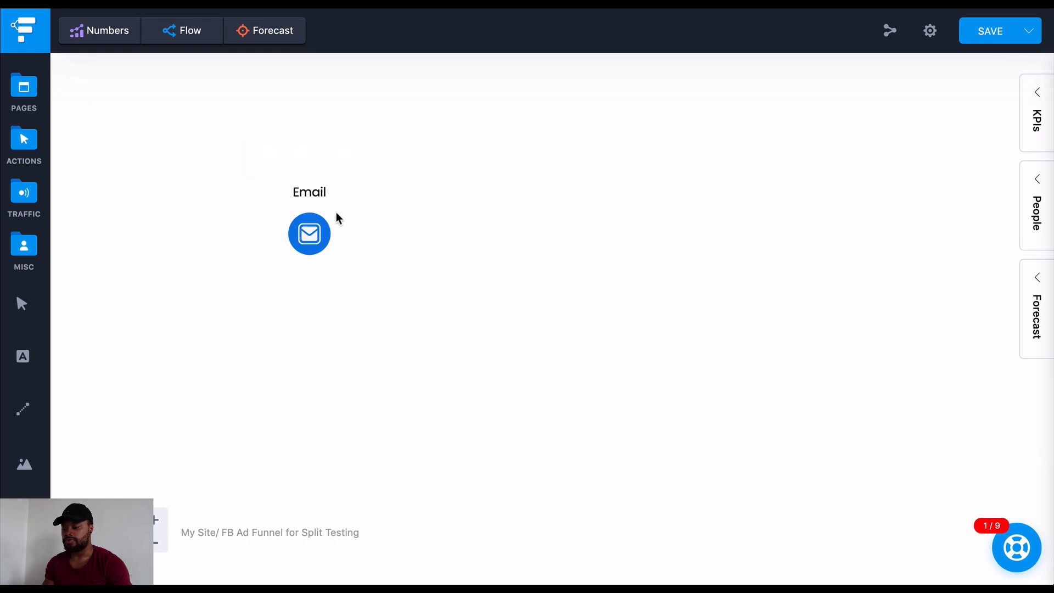
click(336, 212)
drag(343, 208, 376, 189)
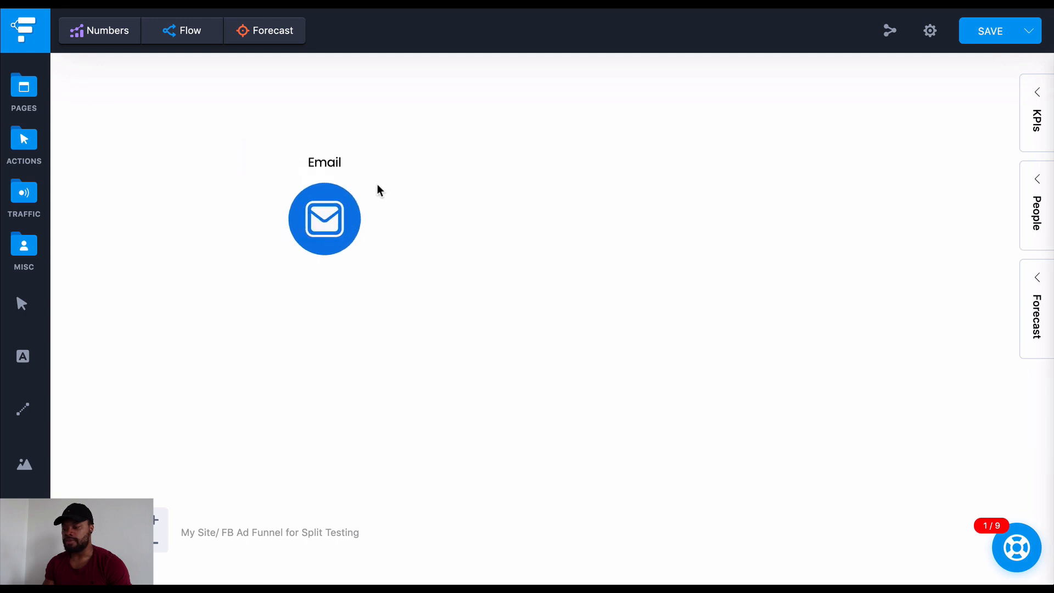
click(327, 261)
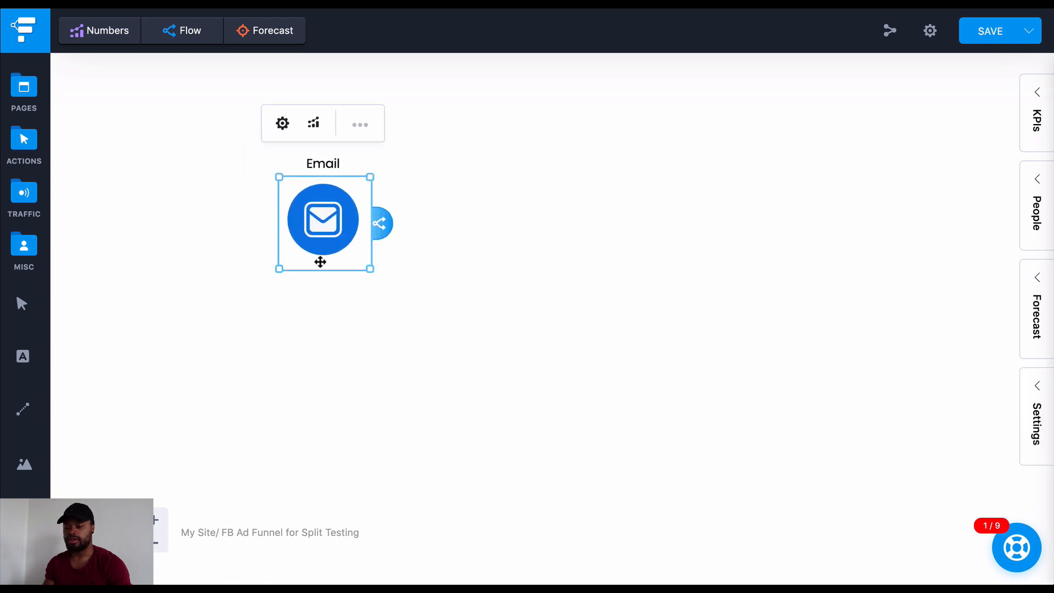
drag(320, 261, 321, 303)
Add a Facebook traffic source, place it to the left of the Email icon and enlarge it
click(24, 195)
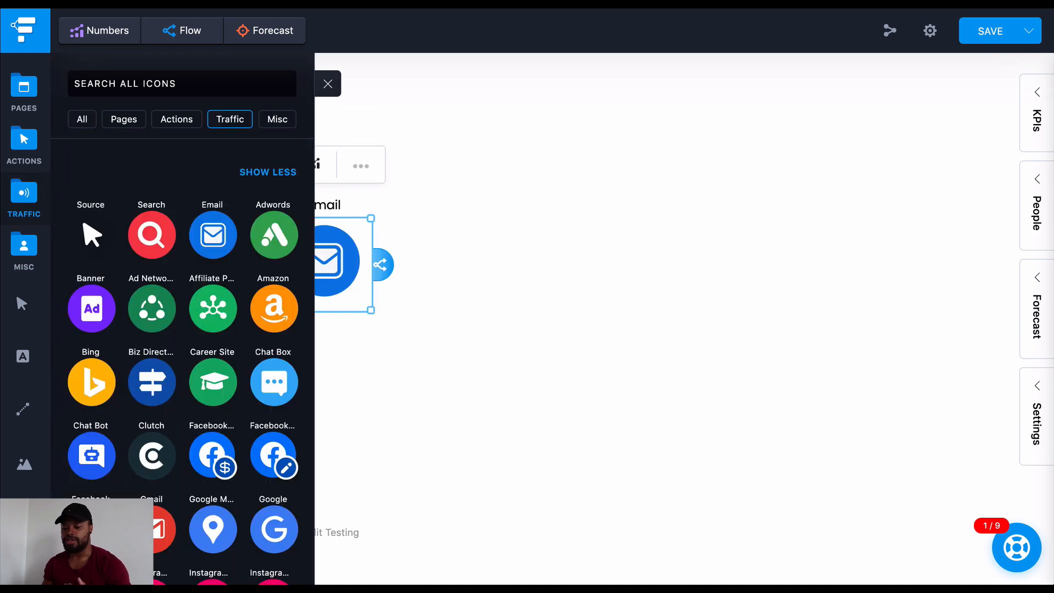
drag(91, 529, 405, 334)
click(577, 325)
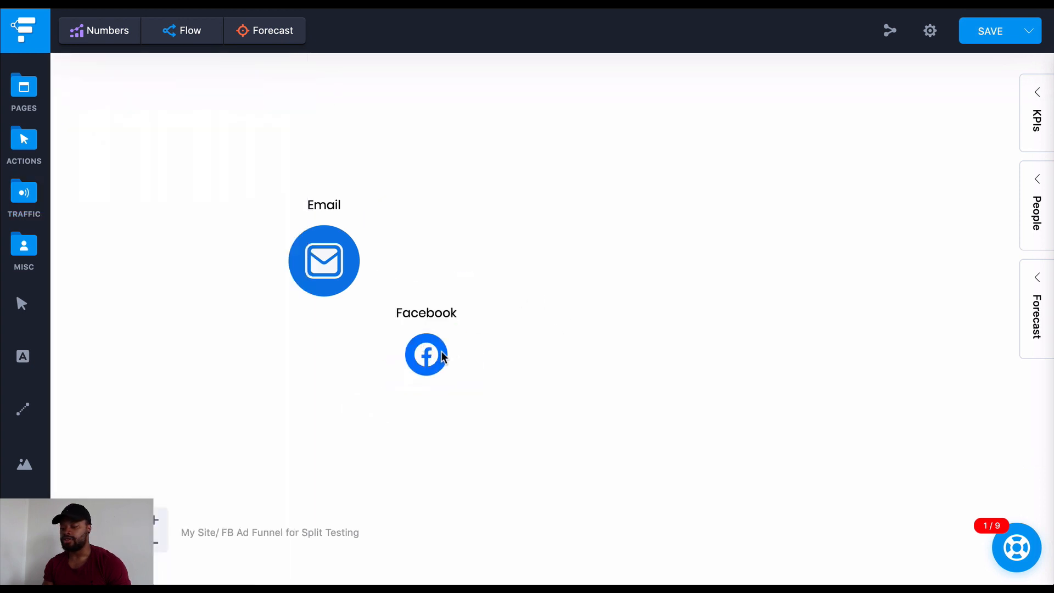
drag(160, 281, 268, 199)
Align the Email icon beside the Facebook icon and enlarge it to roughly the same size
drag(320, 239, 341, 235)
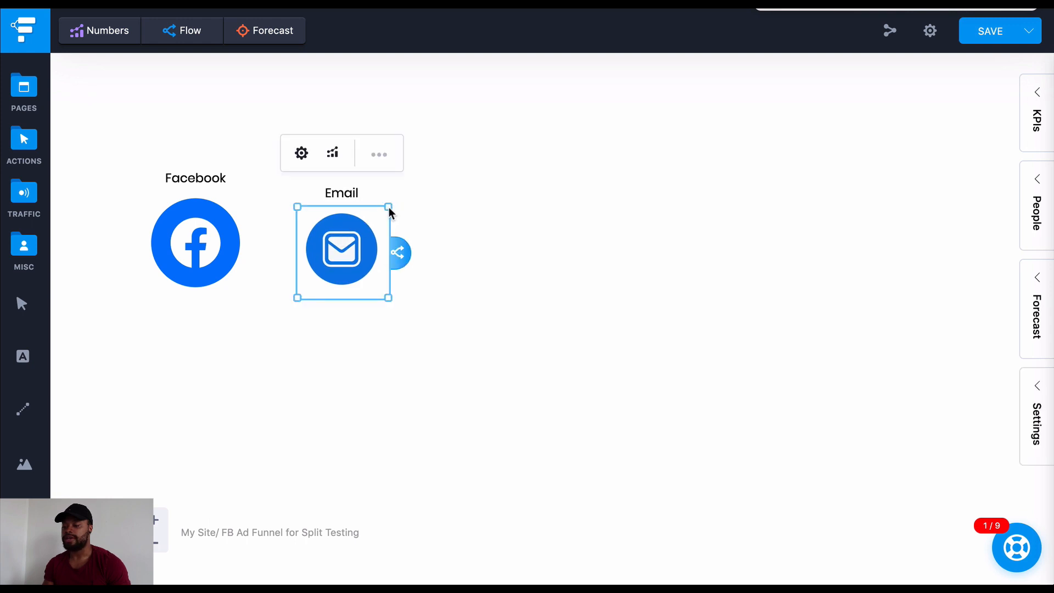
drag(397, 202, 401, 195)
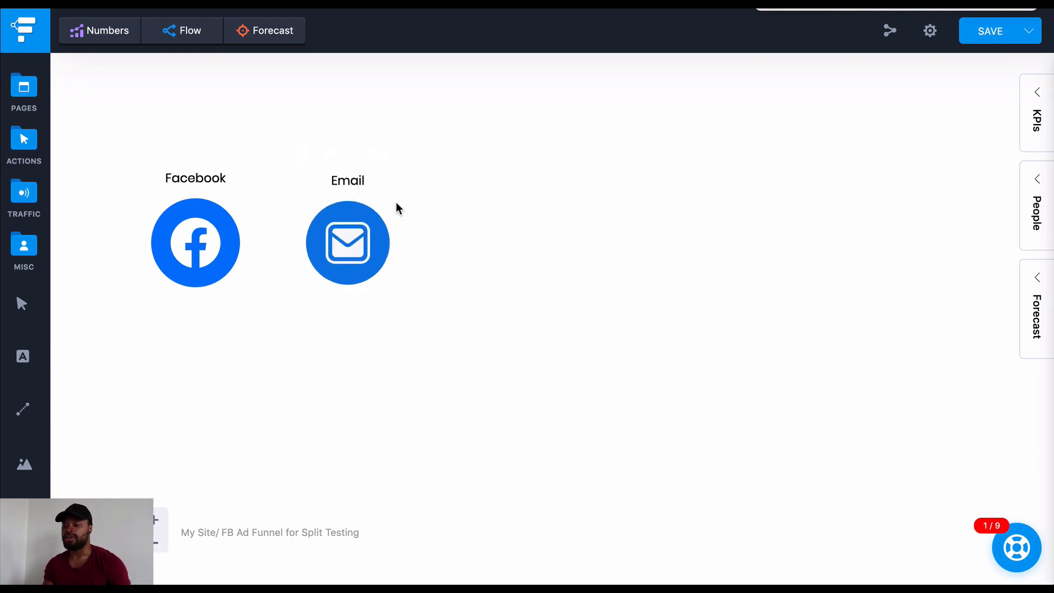
click(359, 251)
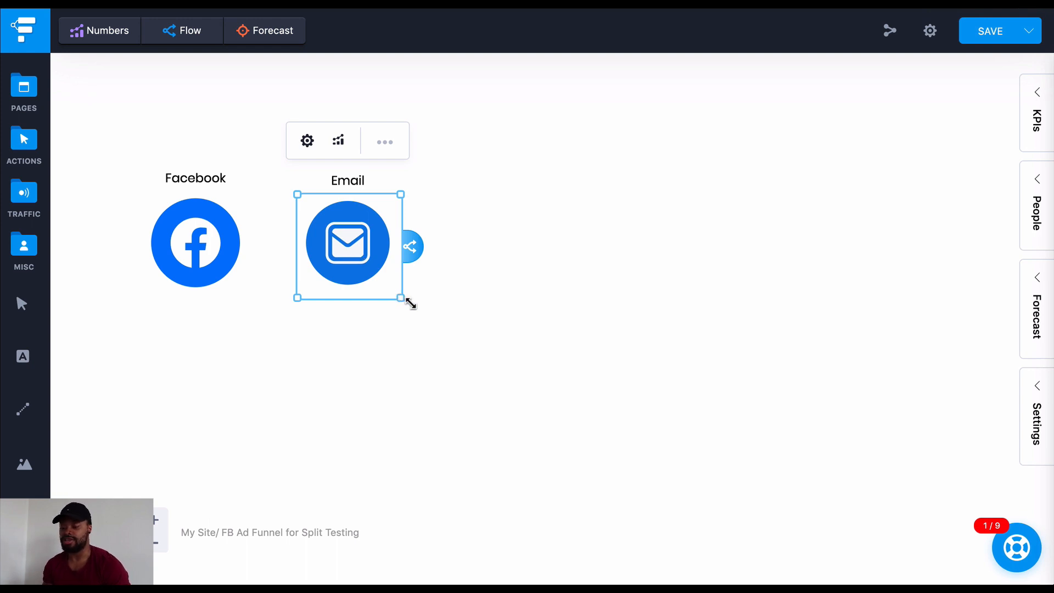
drag(407, 300, 412, 304)
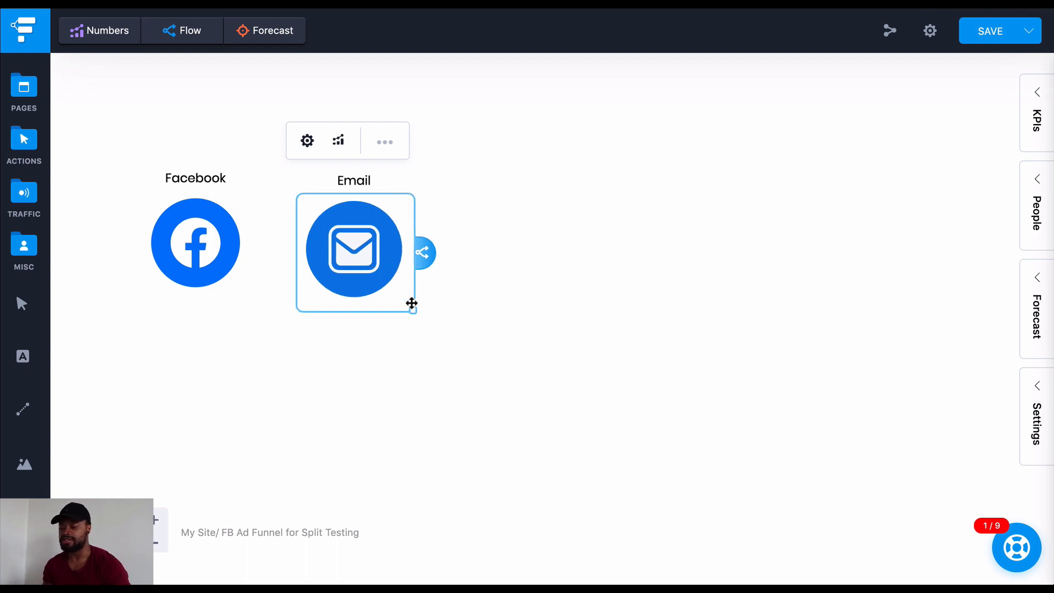
click(449, 352)
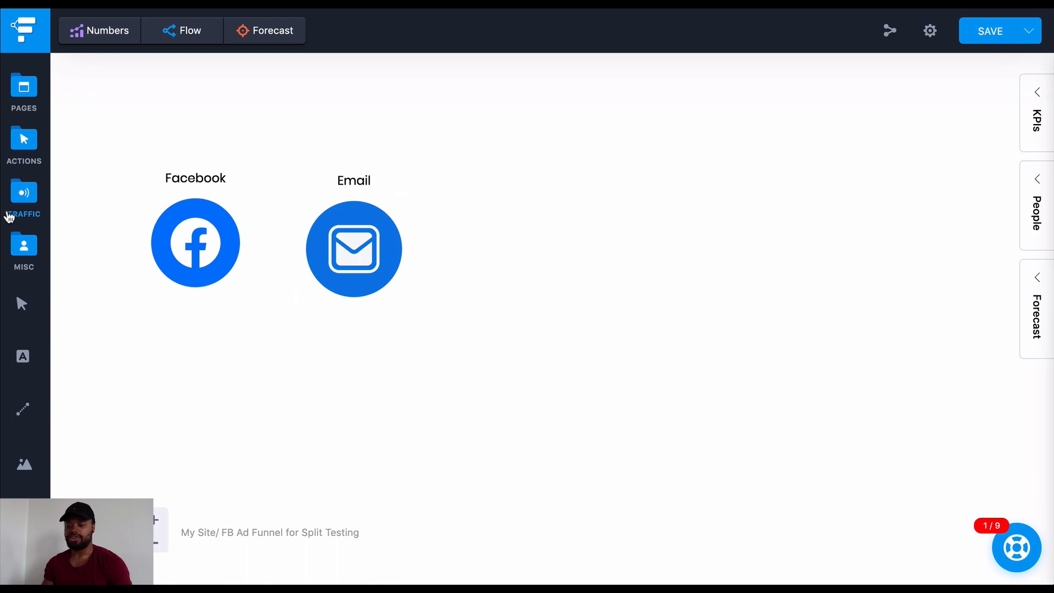
click(28, 203)
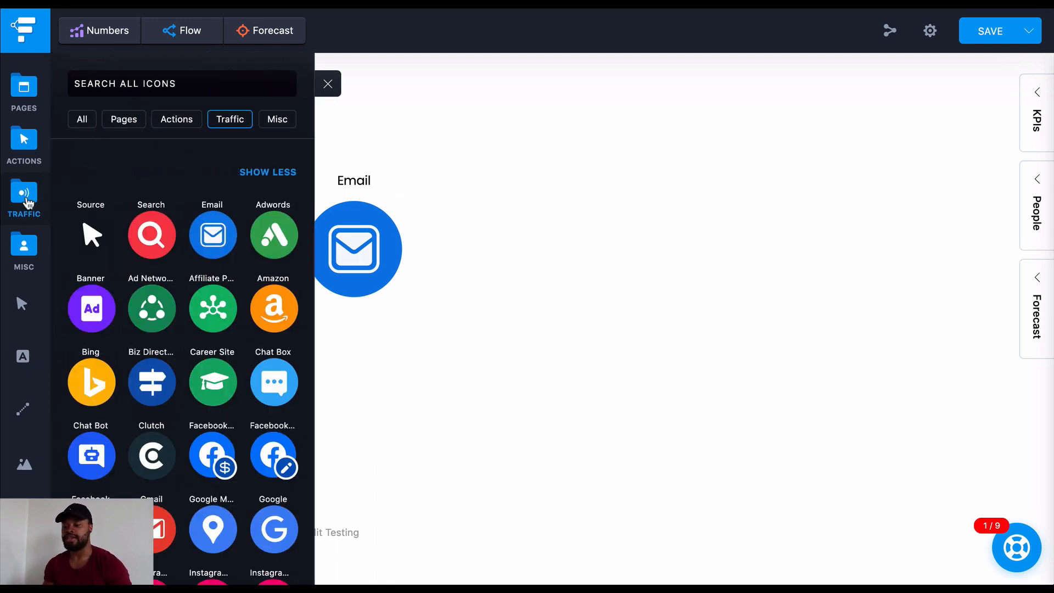
click(23, 149)
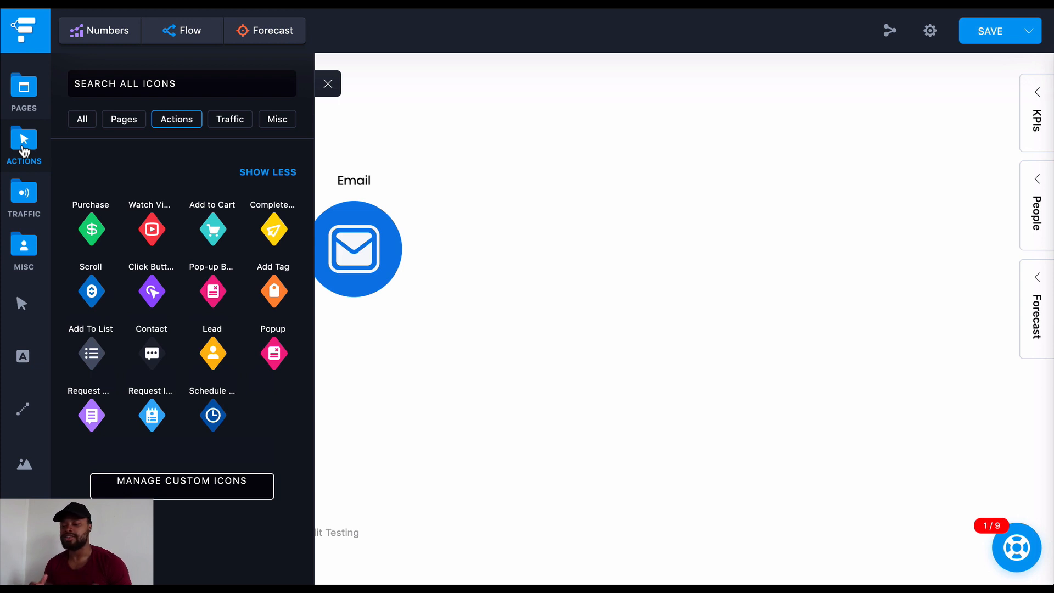
click(327, 83)
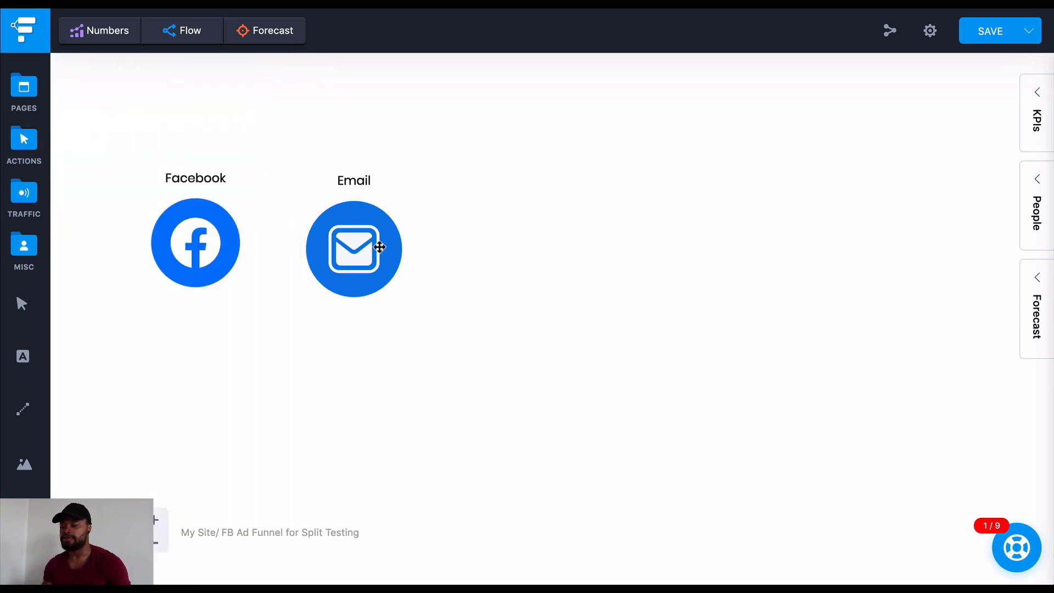
Add an Opt In page just right of the Facebook icon and move the Email icon well to the right of it
drag(374, 253, 385, 254)
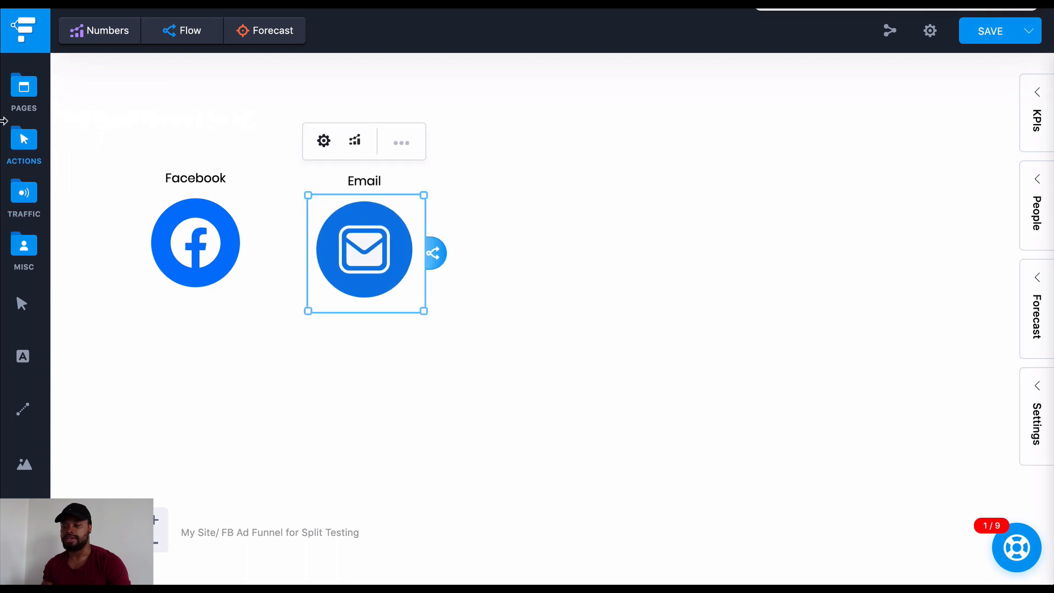
click(29, 88)
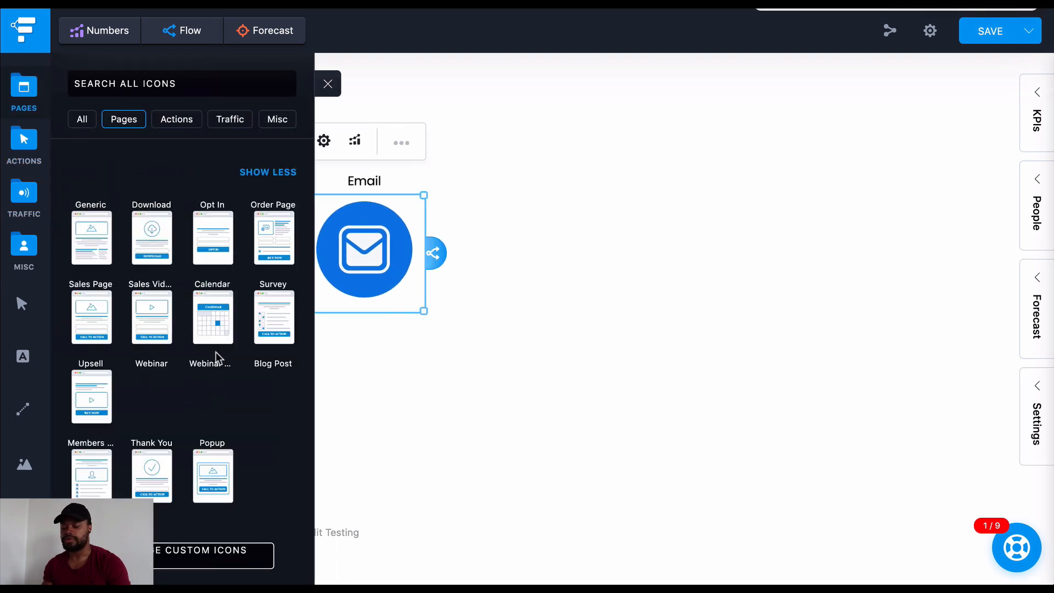
drag(213, 236, 501, 271)
click(389, 242)
drag(388, 242, 707, 193)
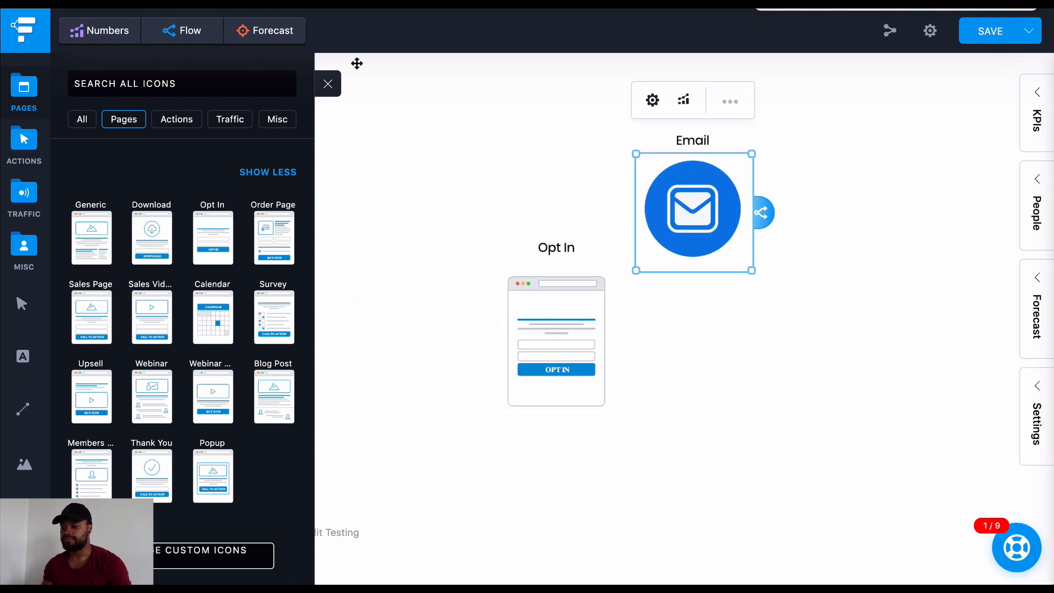
click(329, 84)
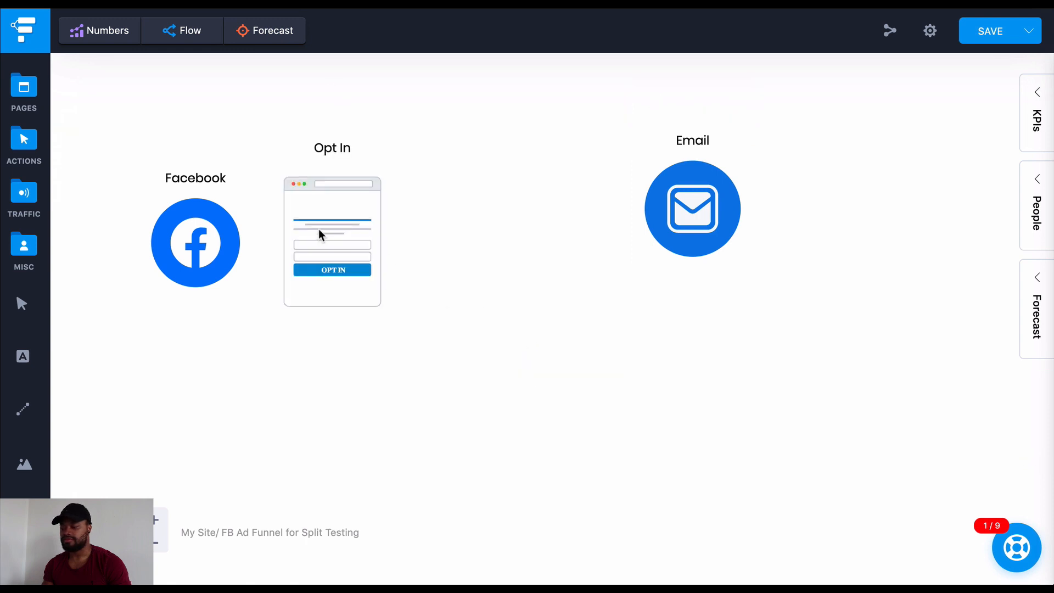
drag(352, 242, 377, 242)
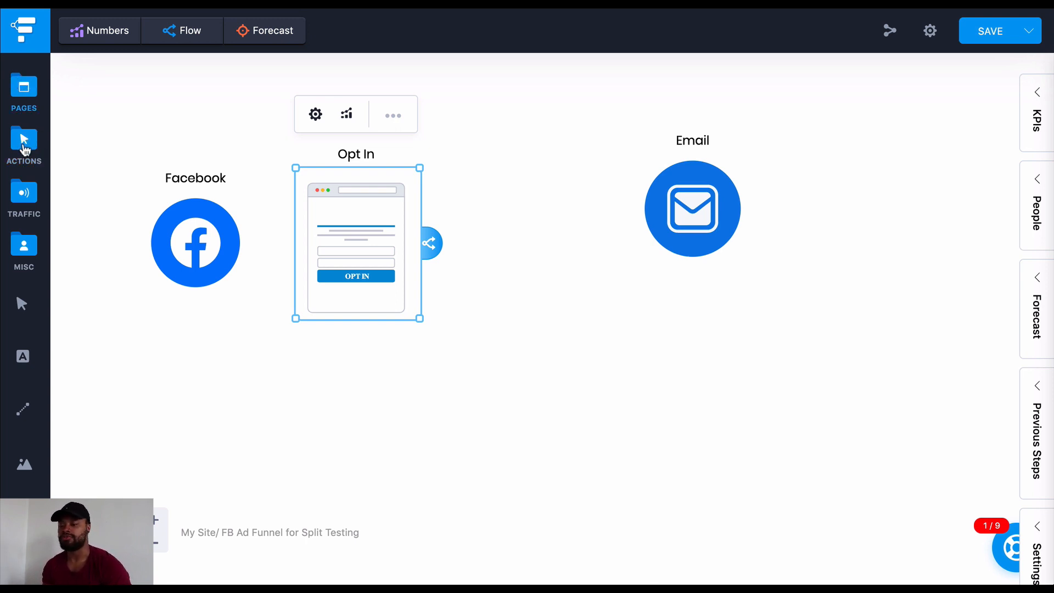
Add a Sales Video page and a Thank You page to the canvas, to the right of the Opt In page
click(31, 89)
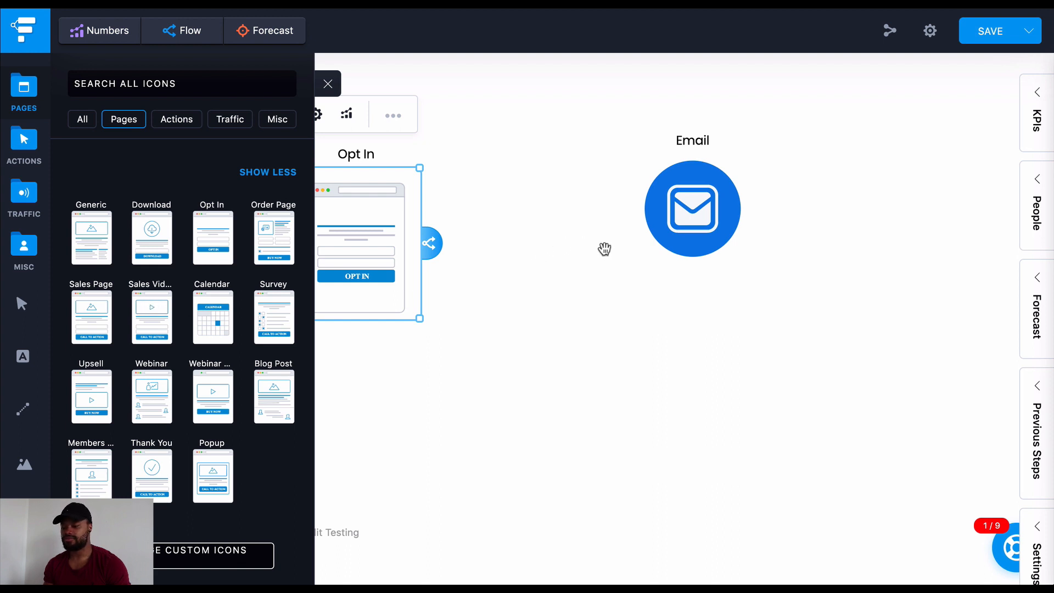
drag(604, 248, 605, 249)
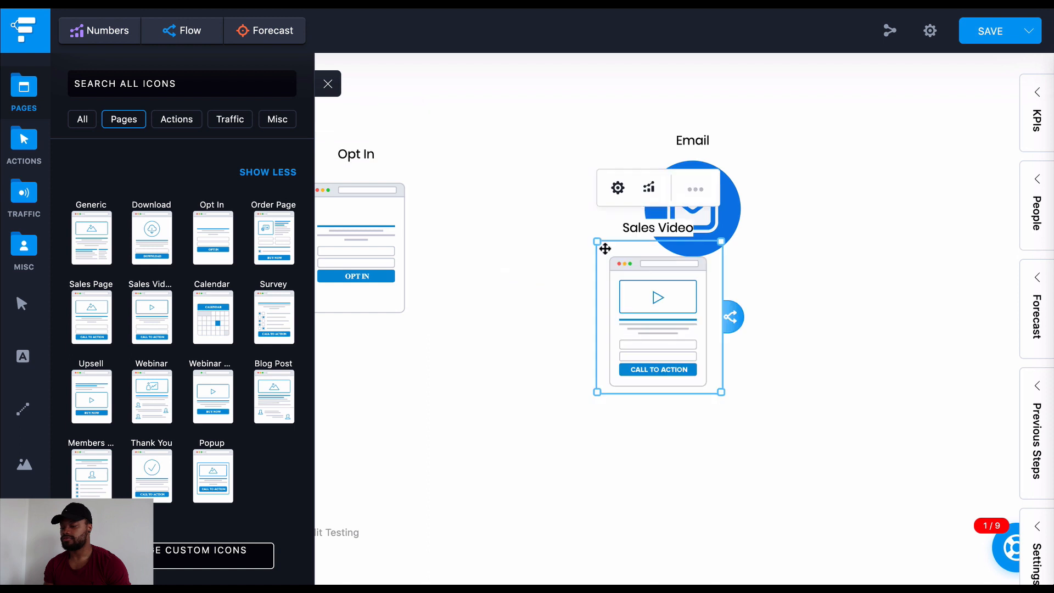
drag(161, 494, 488, 213)
click(328, 84)
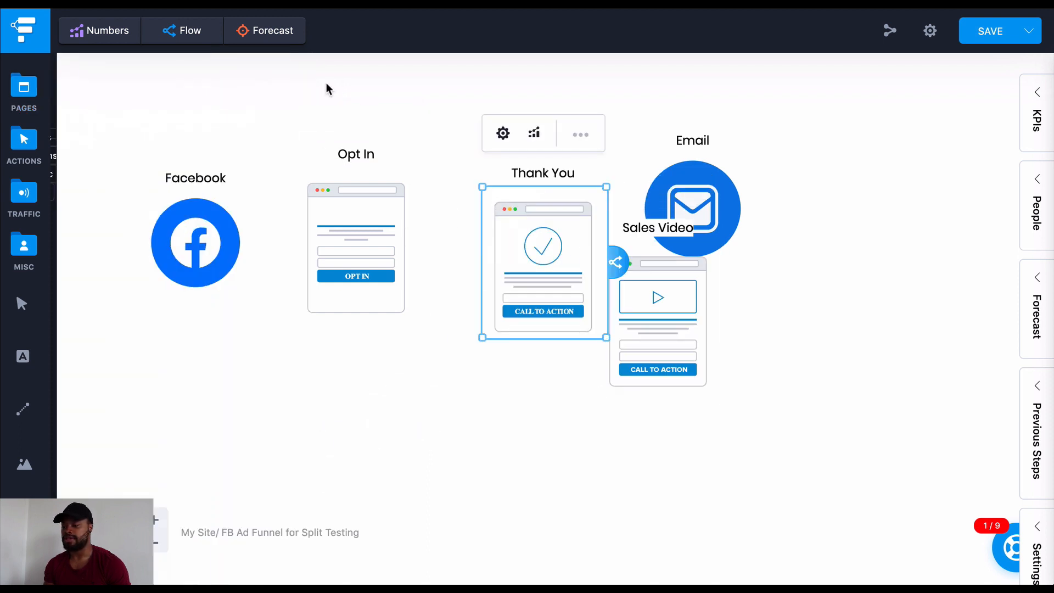
Move the Email icon below and right of the Sales Video page, and line up the Thank You page beside the Opt In page
drag(704, 231, 898, 487)
drag(573, 280, 509, 269)
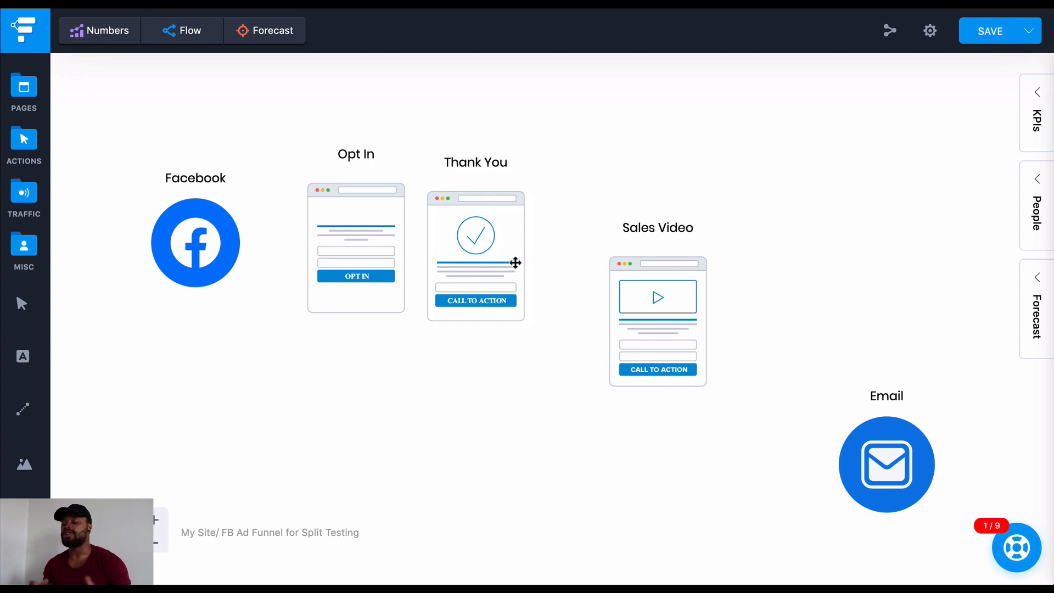
click(514, 263)
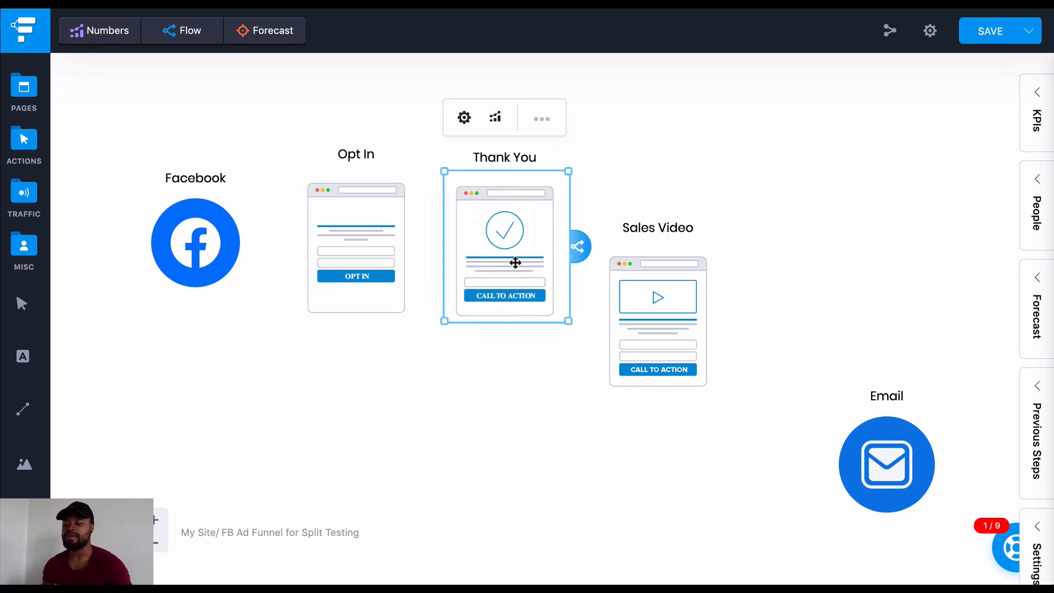
drag(515, 262, 517, 256)
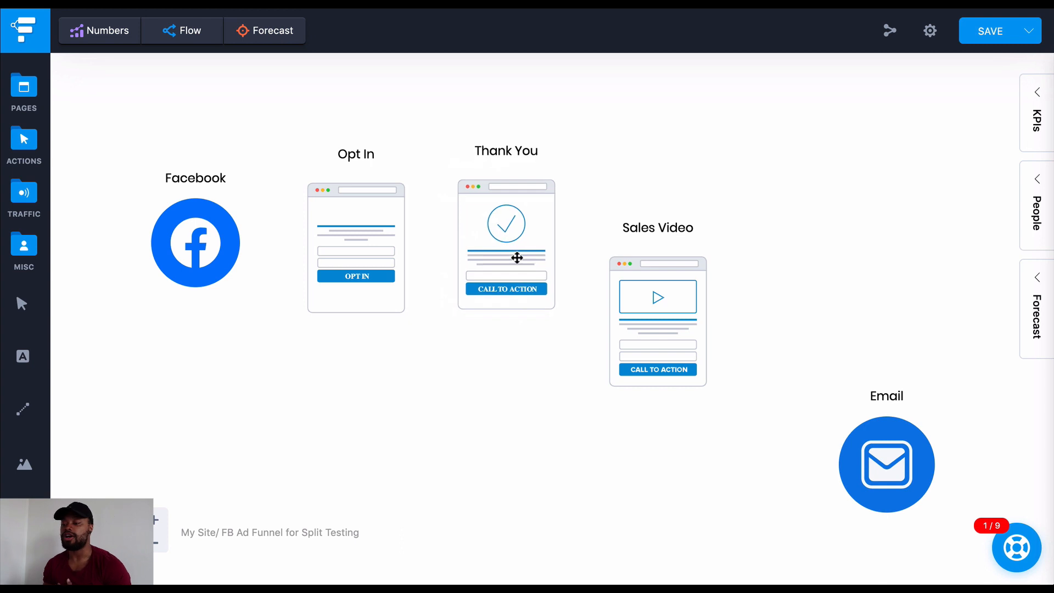
click(517, 267)
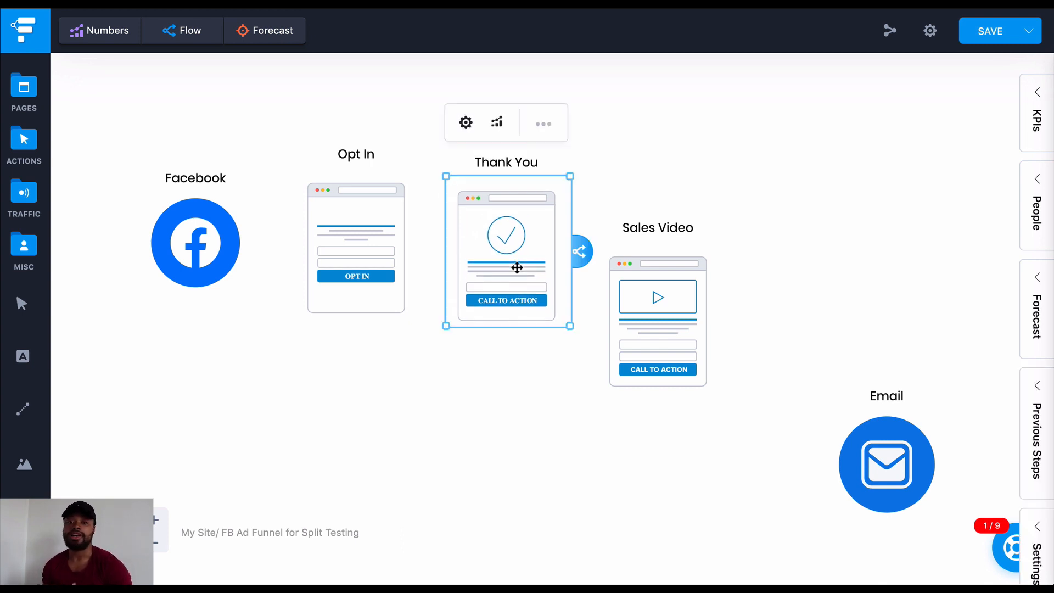
drag(517, 267, 532, 261)
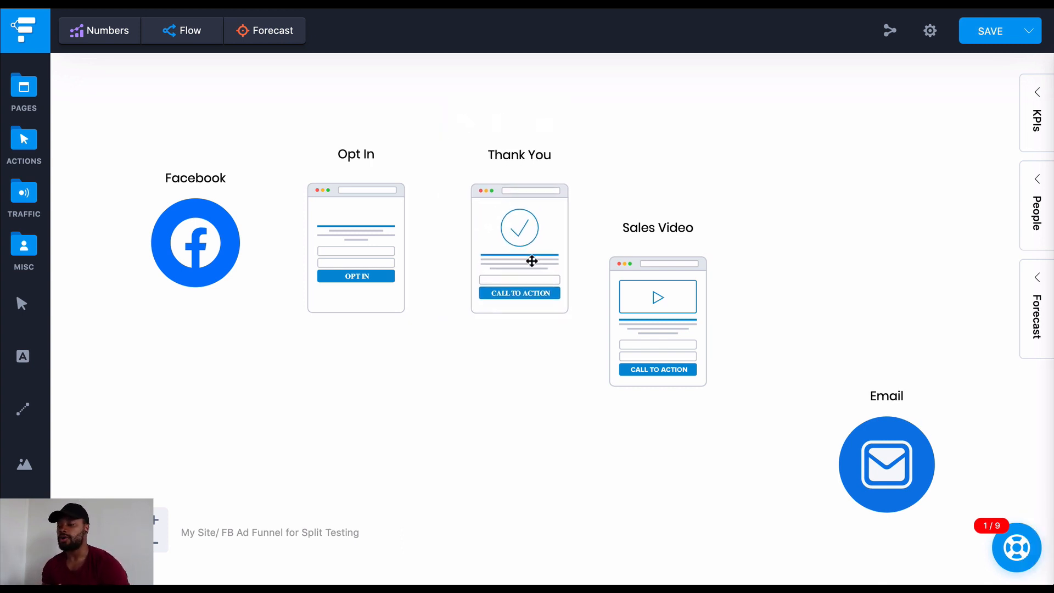
click(532, 261)
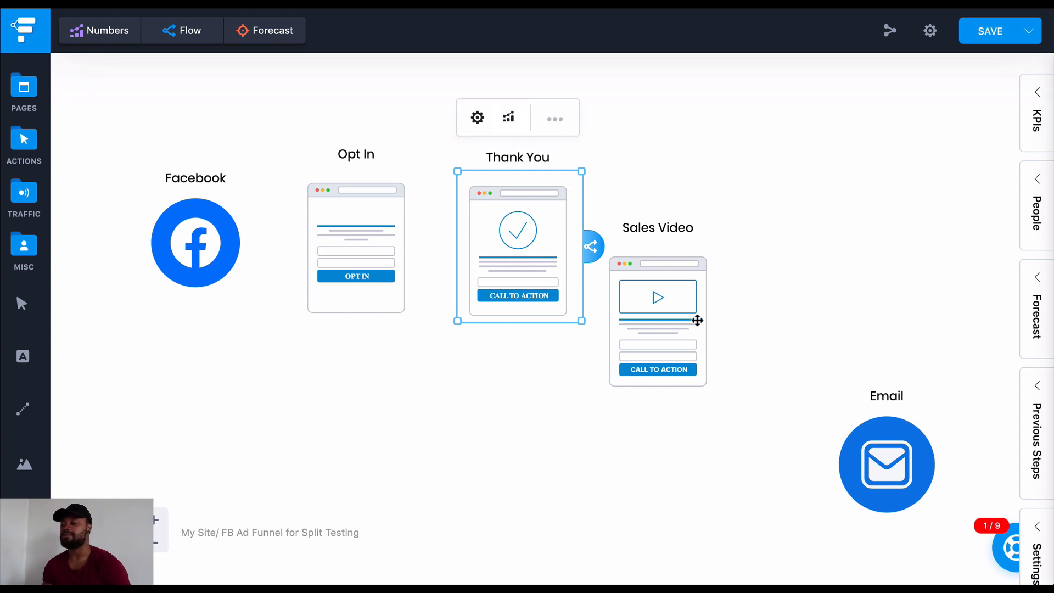
Line up the Sales Video page to the right of the Thank You page and relabel it Offer Page
drag(698, 320, 692, 252)
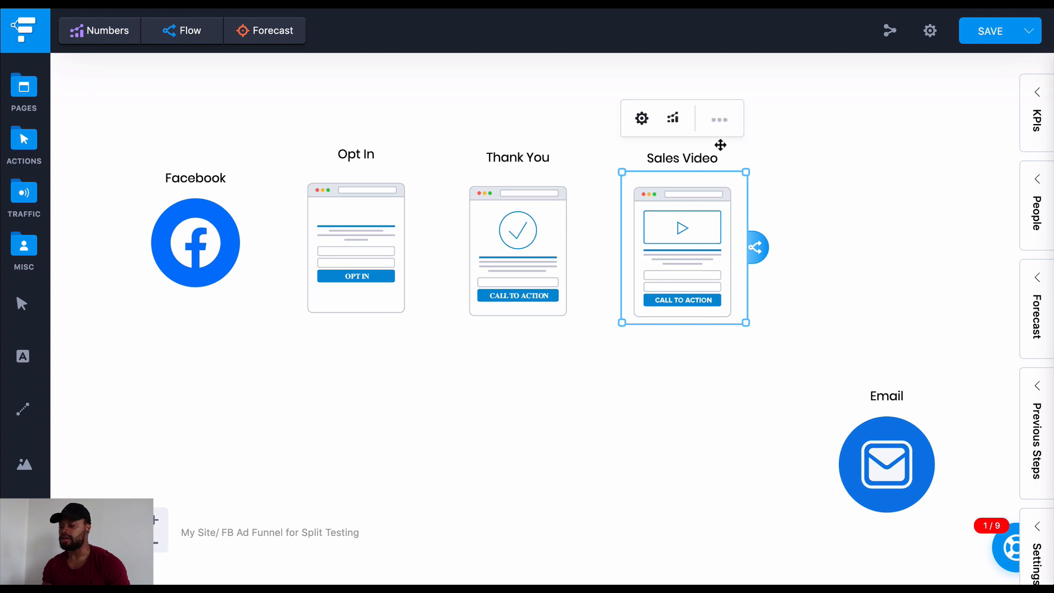
click(720, 120)
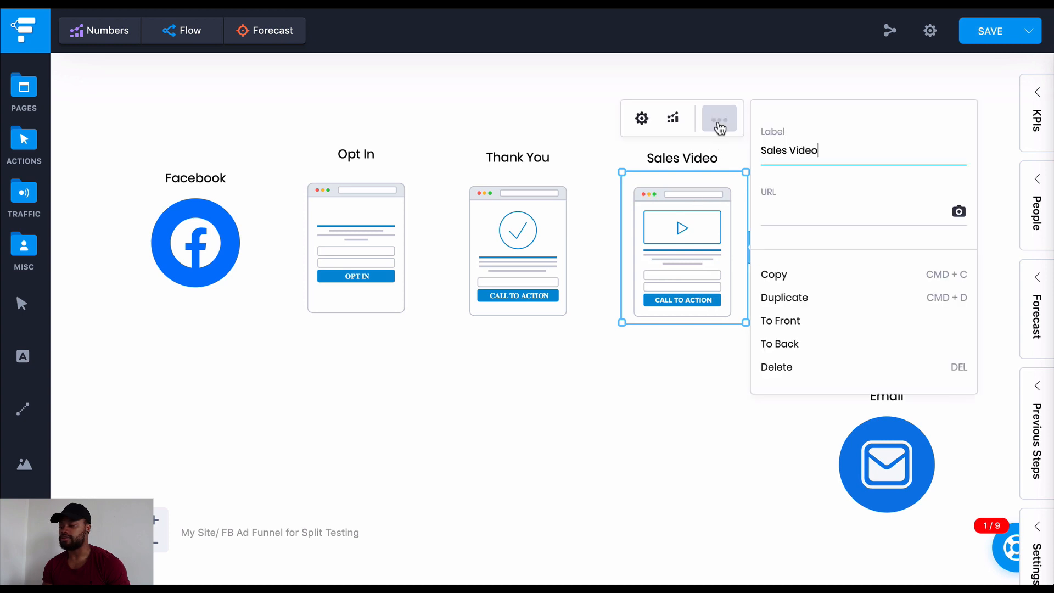
triple_click(802, 150)
click(803, 151)
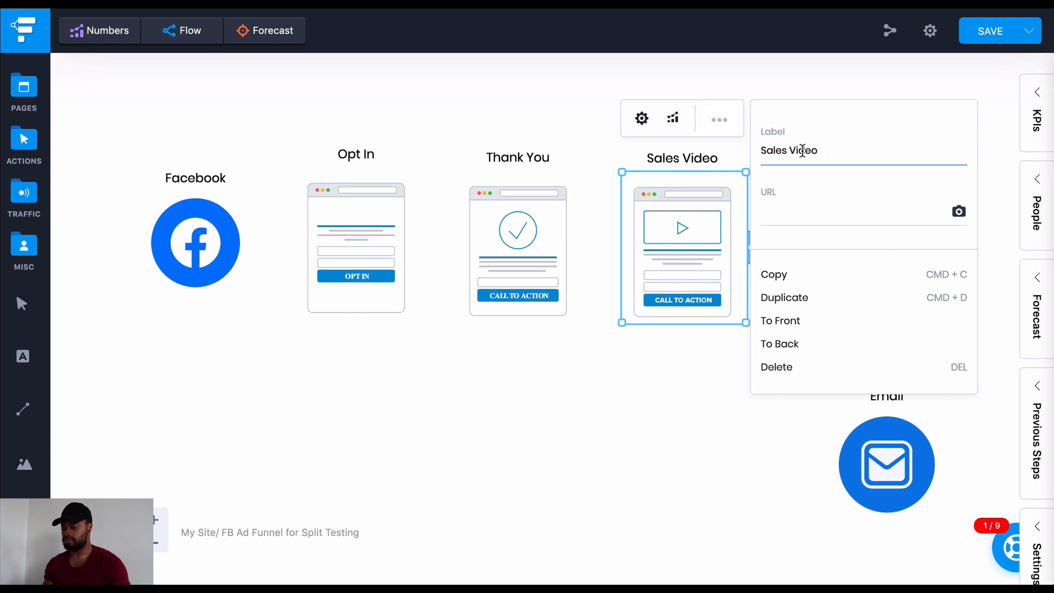
text(P)
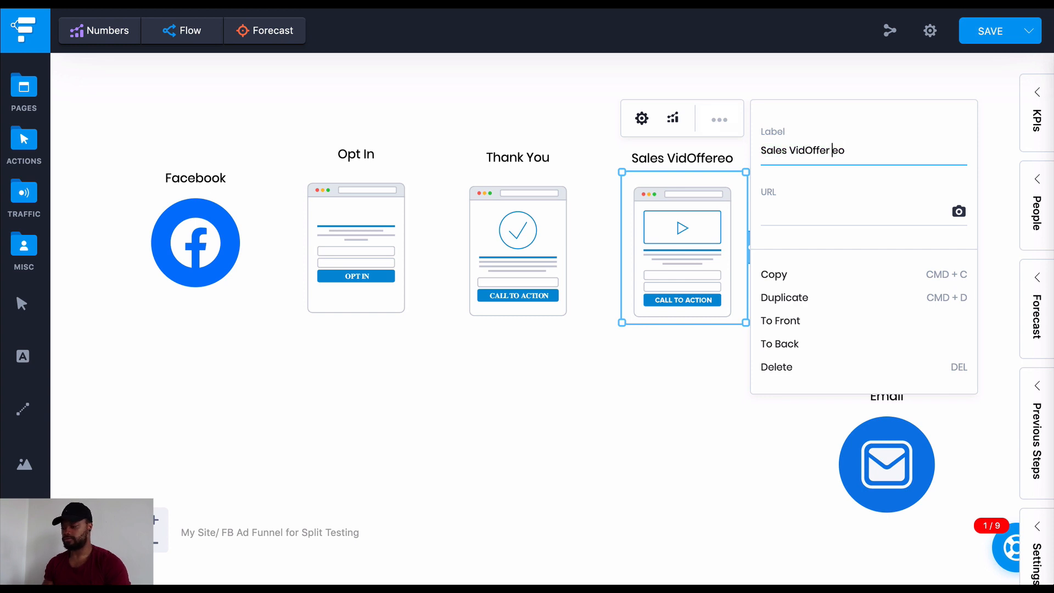
key(ctrl+a)
text(Of)
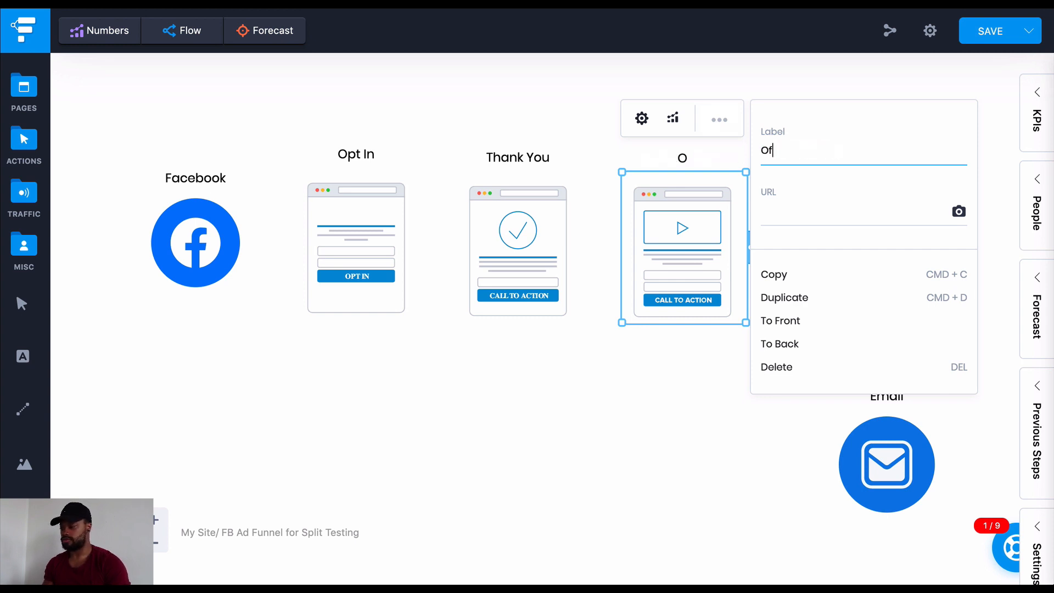
text(fer Pas)
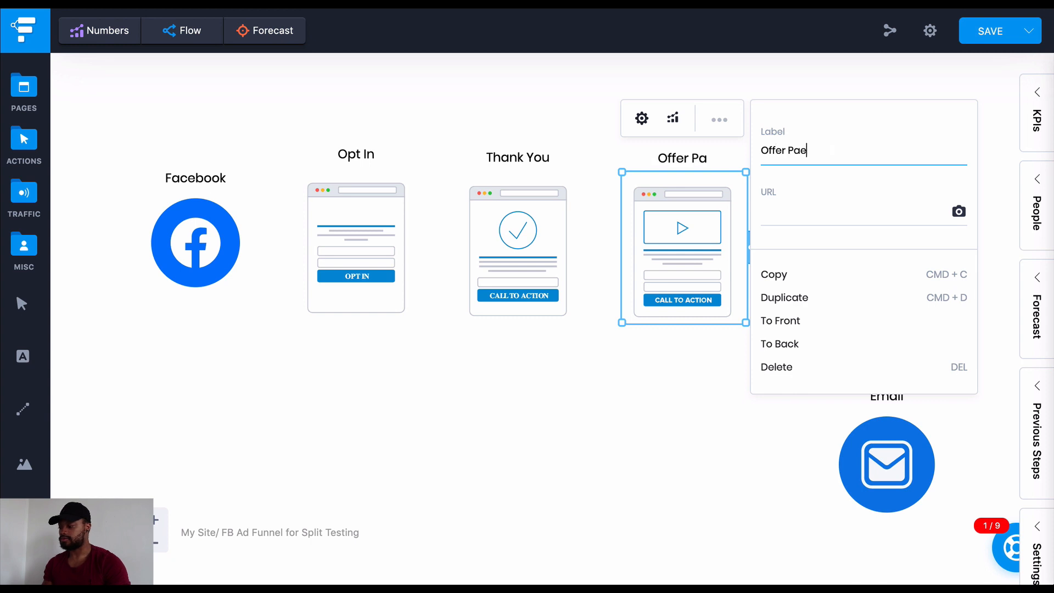
key(BackSpace)
text(ge)
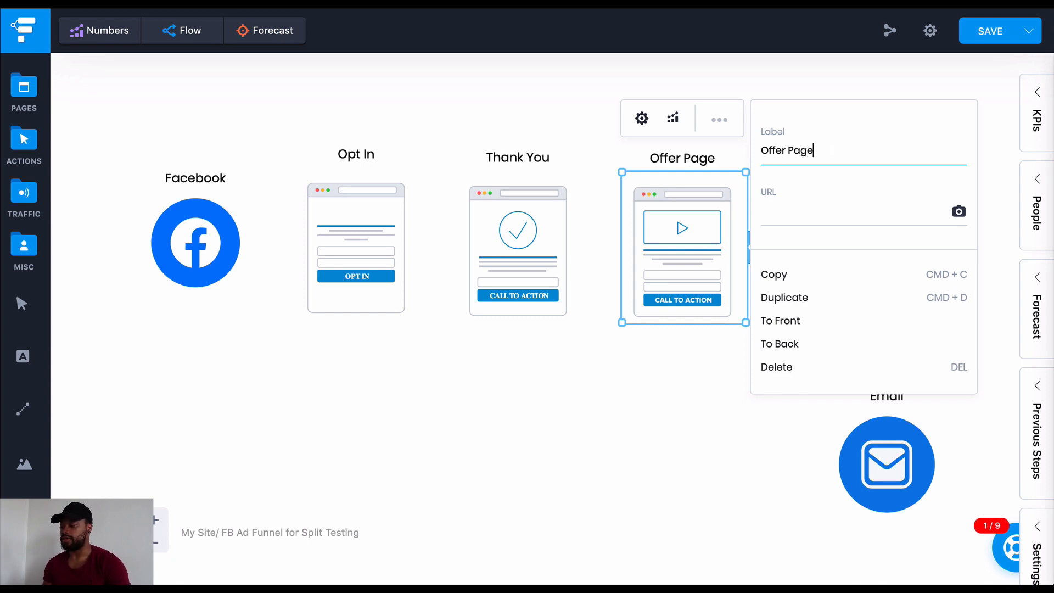
click(197, 233)
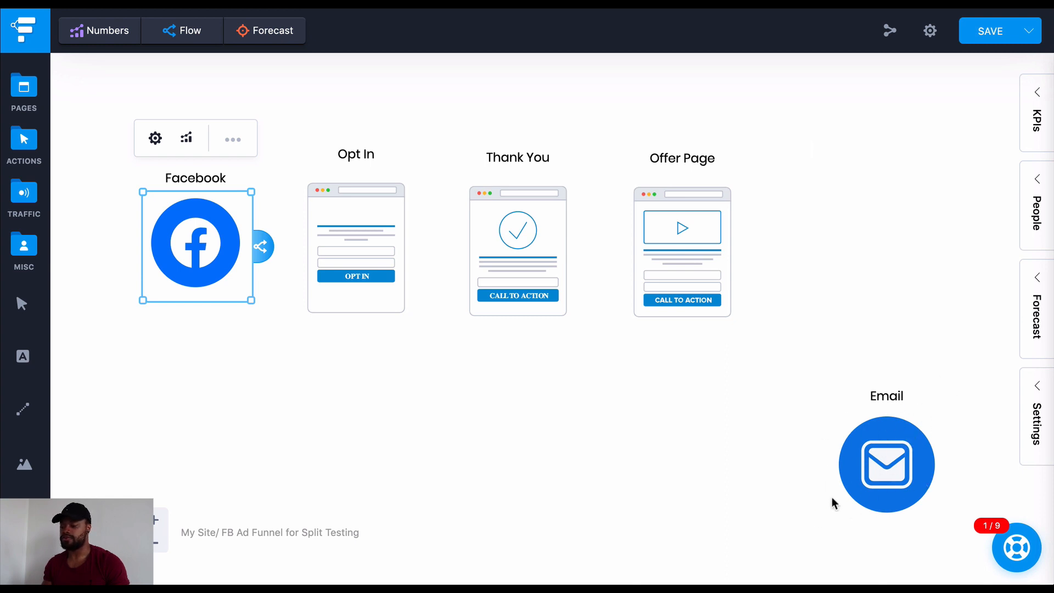
Move the Email icon below the gap between the Opt In and Thank You pages and shrink it
drag(922, 464, 508, 421)
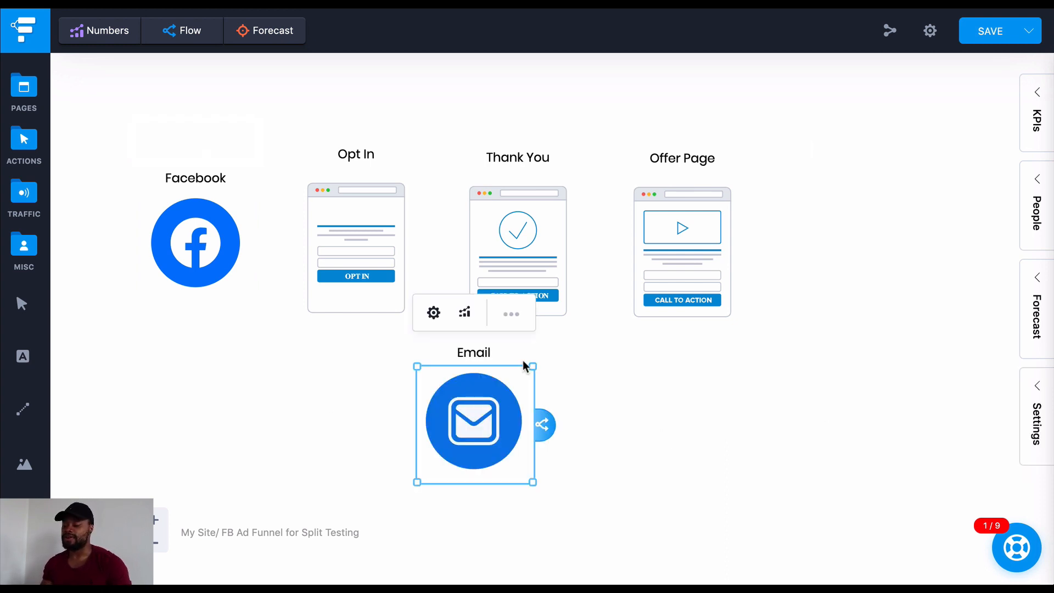
drag(534, 365, 419, 411)
click(418, 411)
Duplicate the Email icon and place the copy below and to the right of the original
key(ctrl+c)
key(ctrl+v)
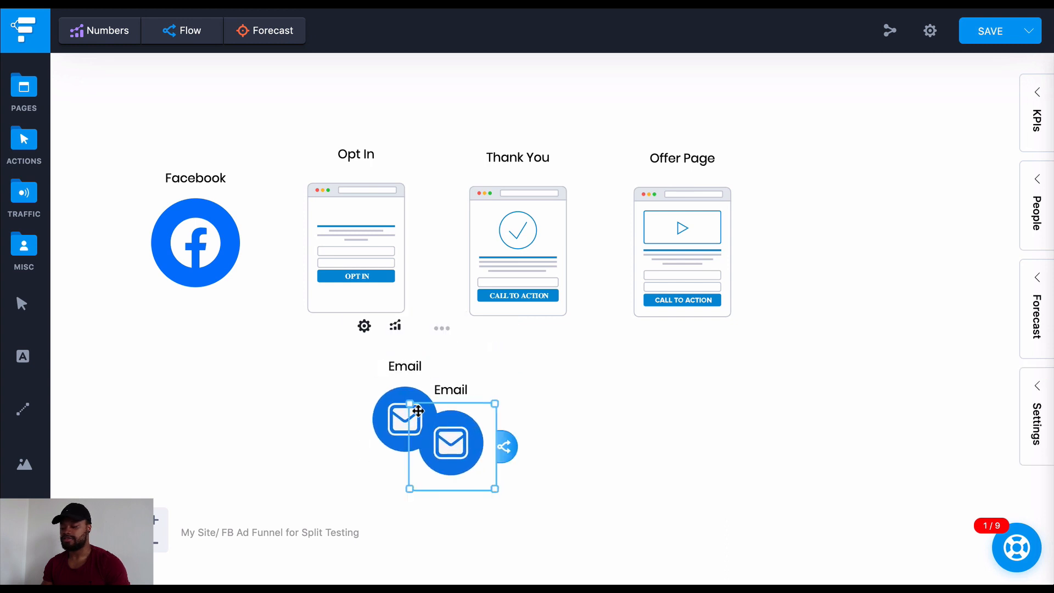
drag(469, 442, 545, 472)
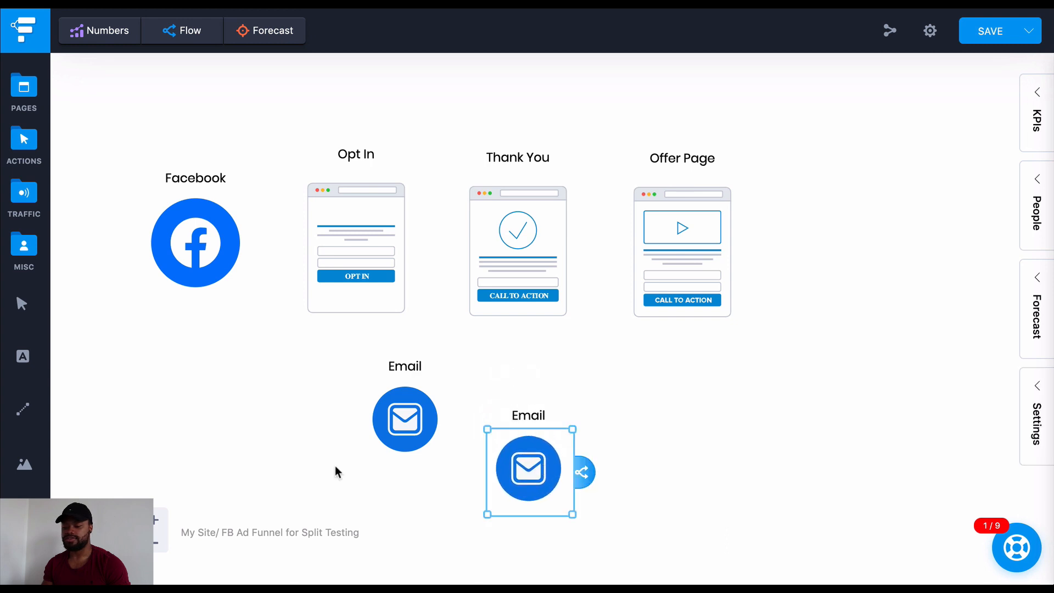
Connect Facebook to the Opt In page, the Opt In page to Thank You, and Thank You to the Offer Page
click(156, 545)
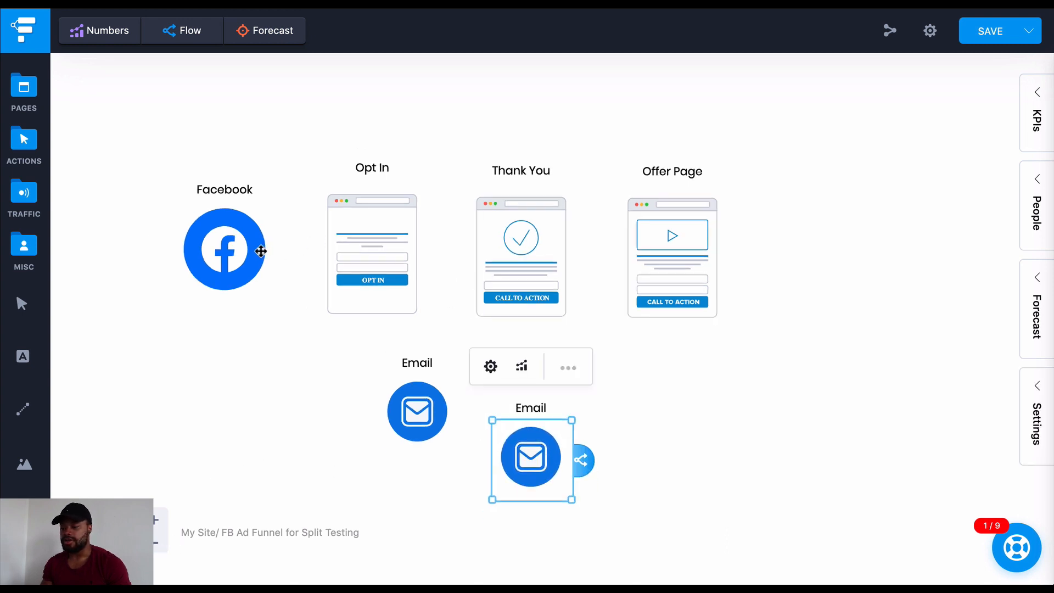
click(262, 250)
drag(301, 259, 342, 253)
click(392, 241)
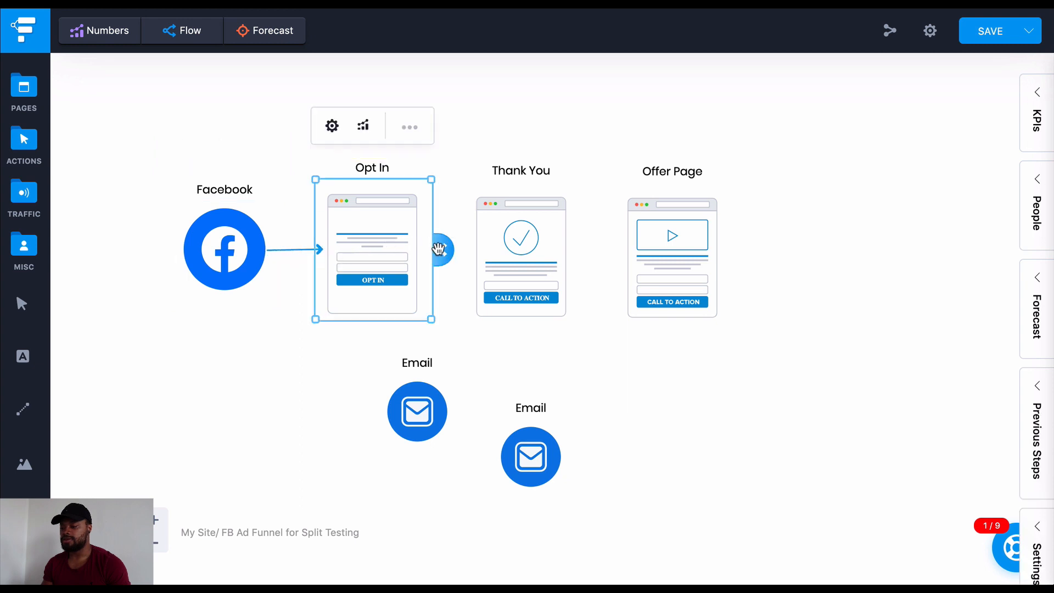
drag(441, 249, 503, 254)
click(542, 251)
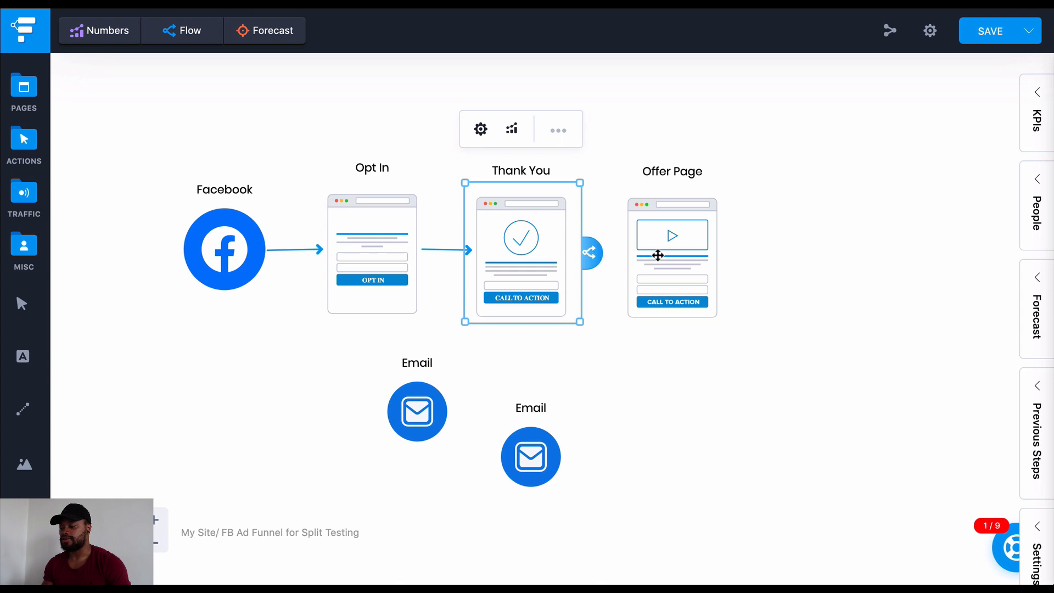
drag(658, 255, 658, 255)
Move the original Email icon directly under the Opt In page and connect the Opt In page to it
click(377, 283)
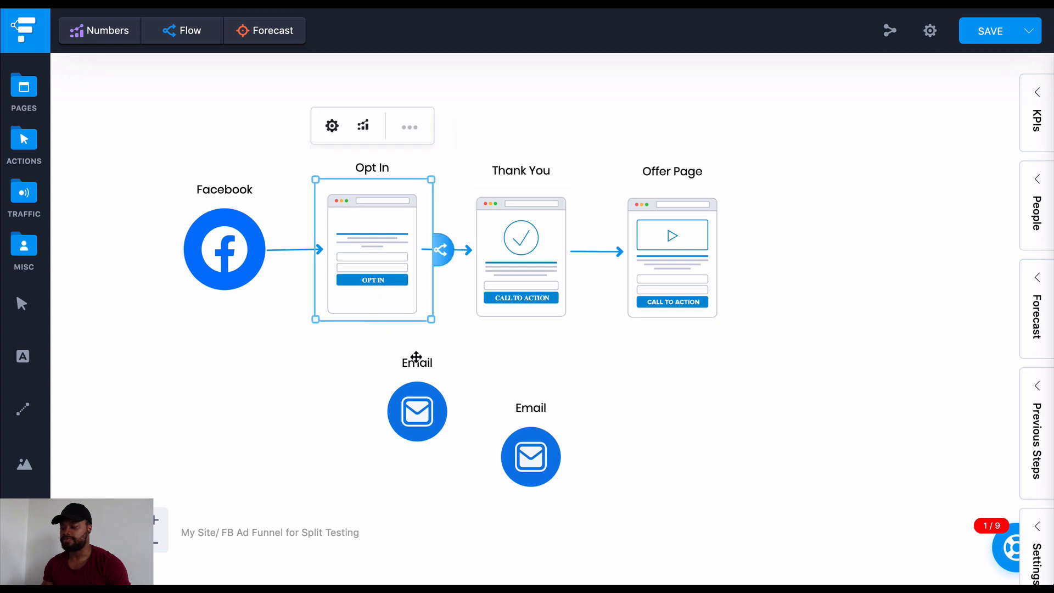
drag(432, 427, 389, 424)
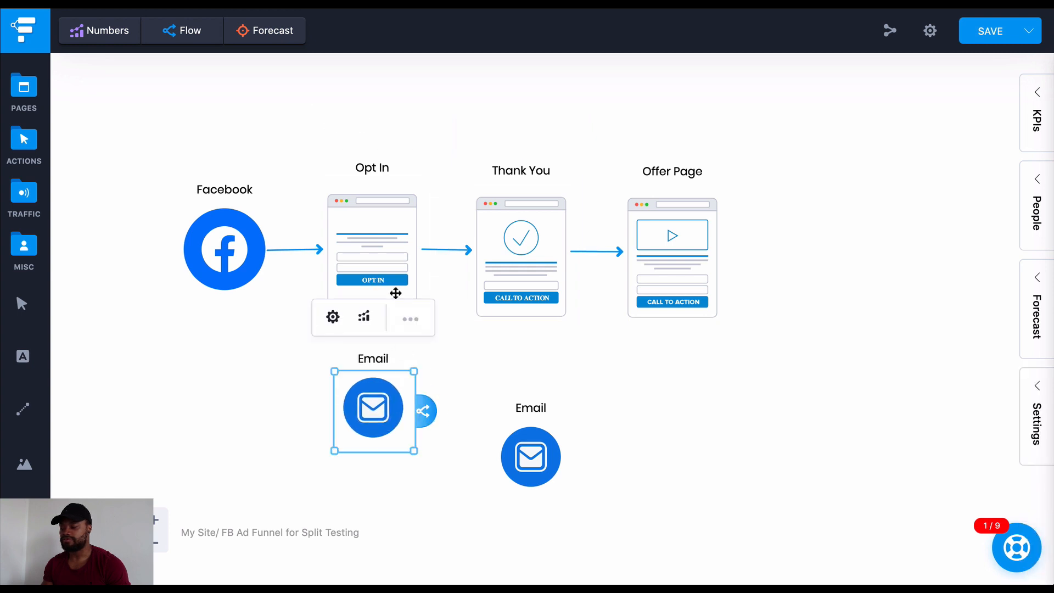
click(382, 280)
drag(438, 253, 377, 392)
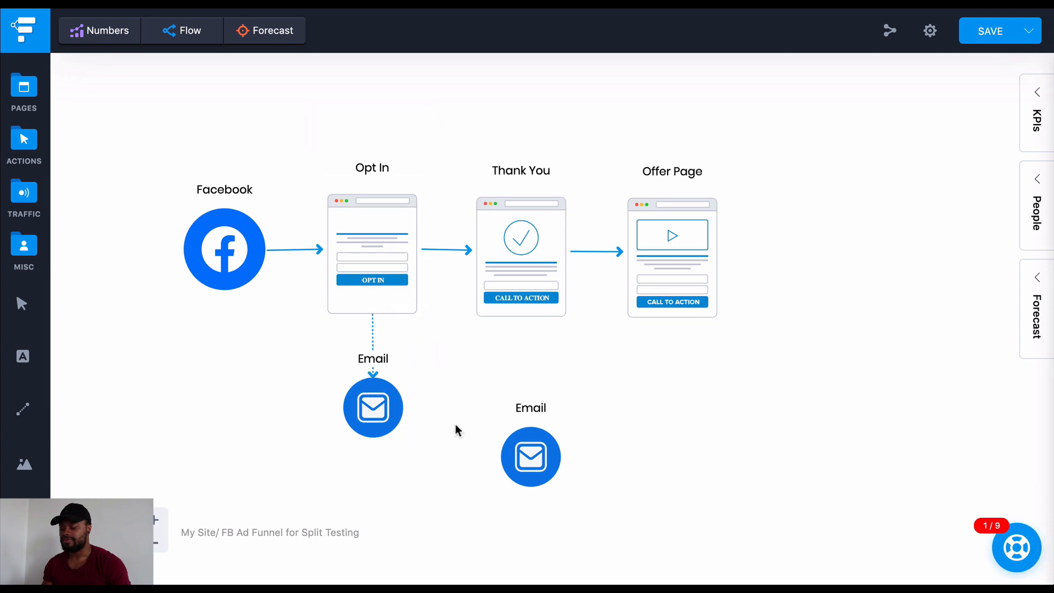
Relabel the Email icon under the Opt In page as Email 1
click(379, 362)
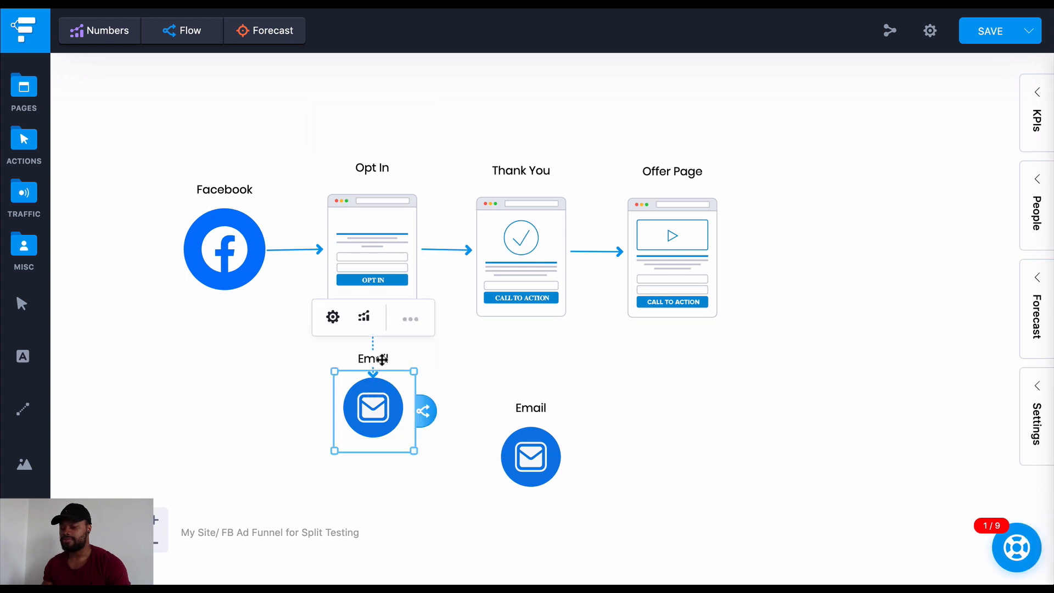
click(411, 319)
text(1)
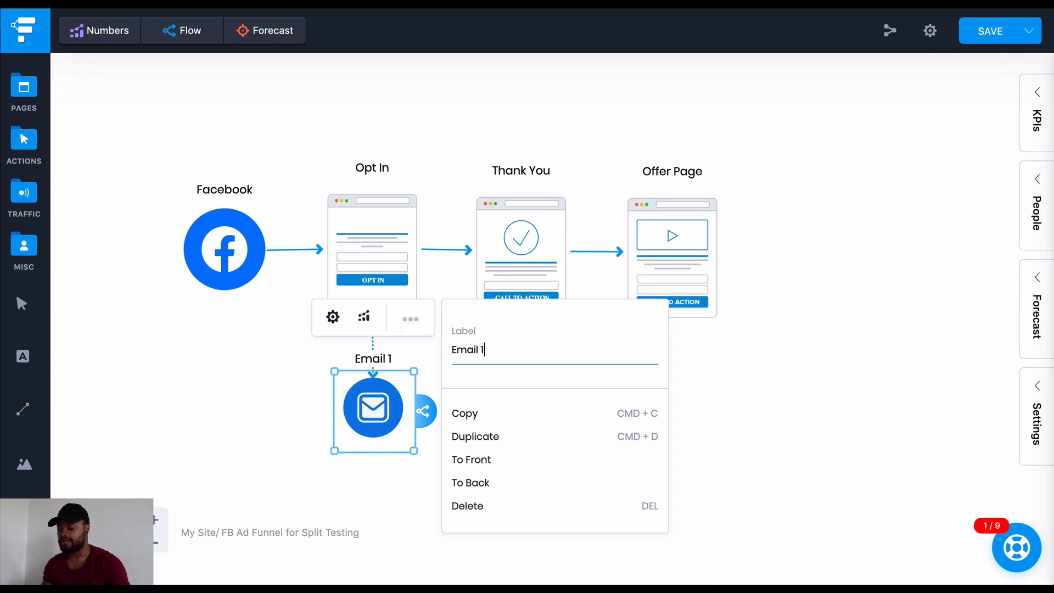
click(395, 476)
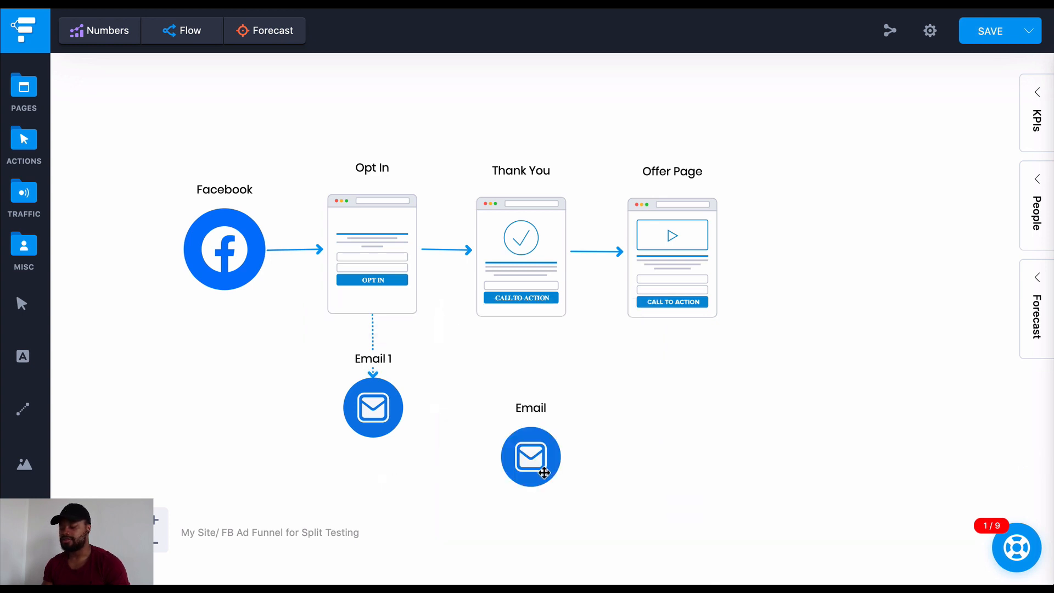
Line up the second Email icon to the right of Email 1 and connect Email 1 to it
drag(545, 473, 432, 400)
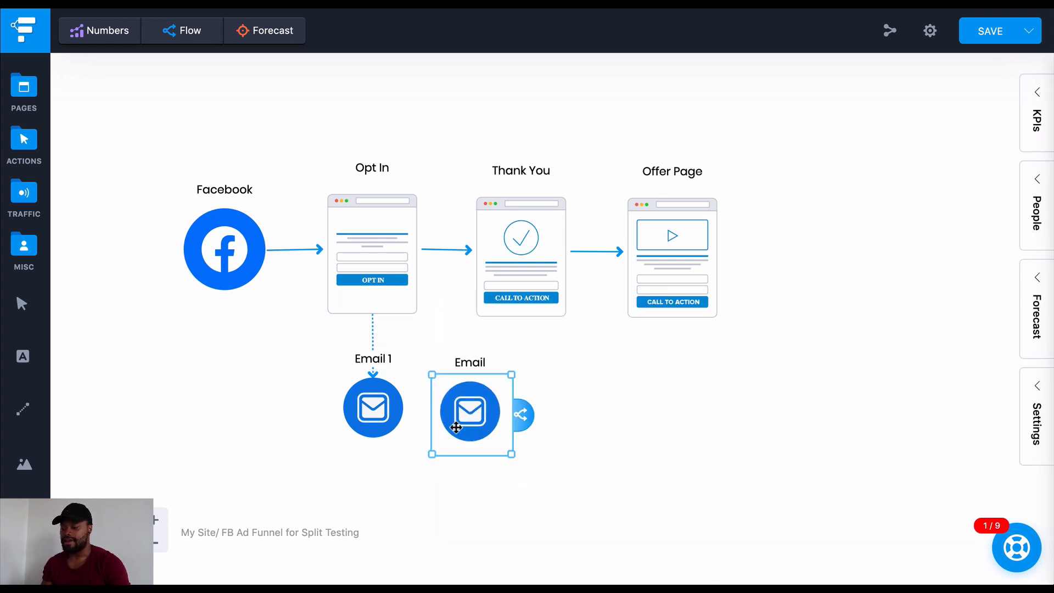
click(383, 407)
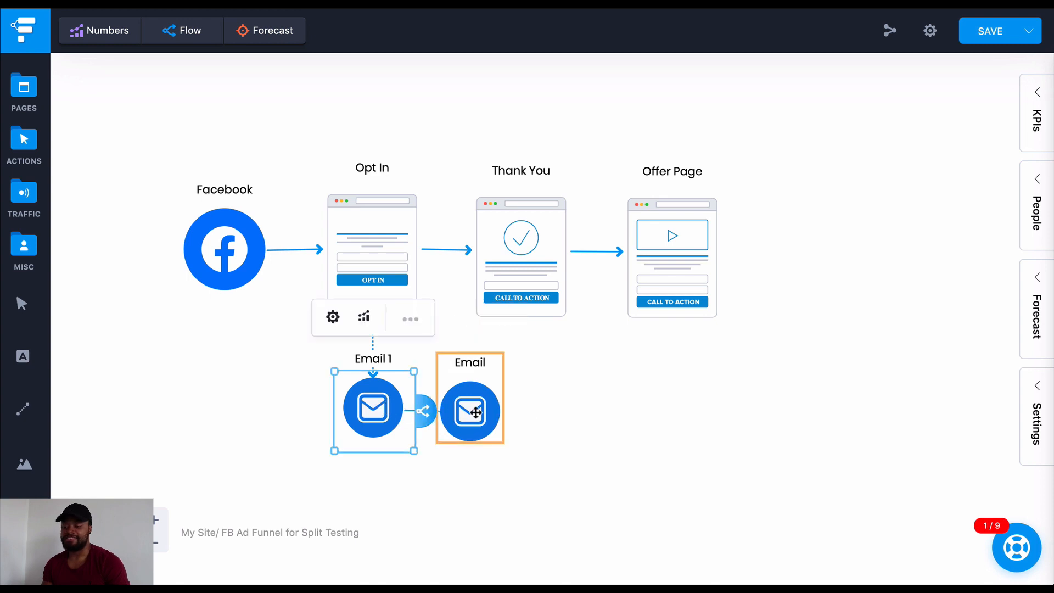
click(484, 367)
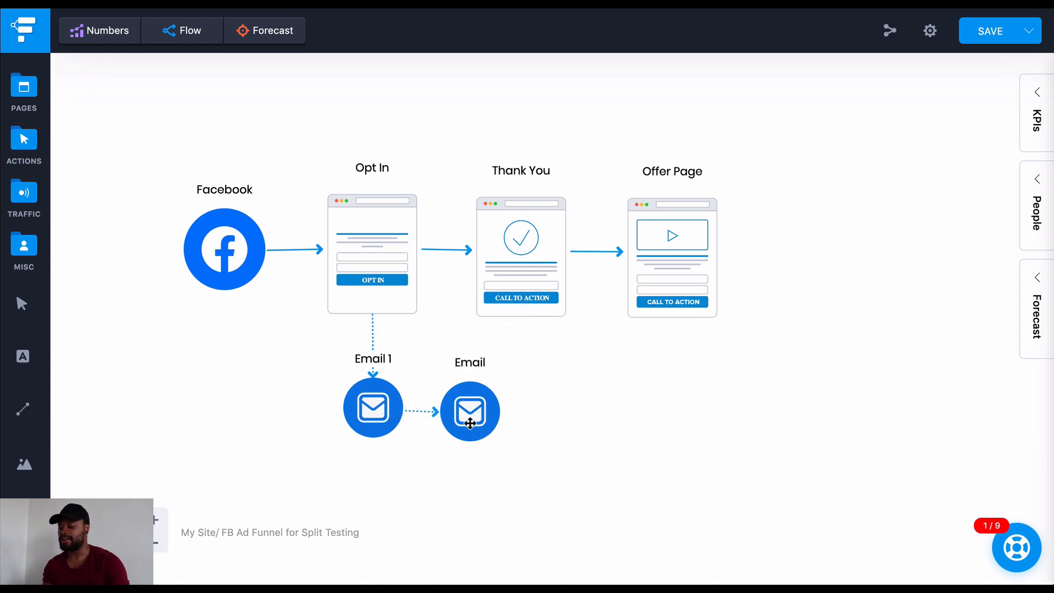
drag(487, 422, 491, 419)
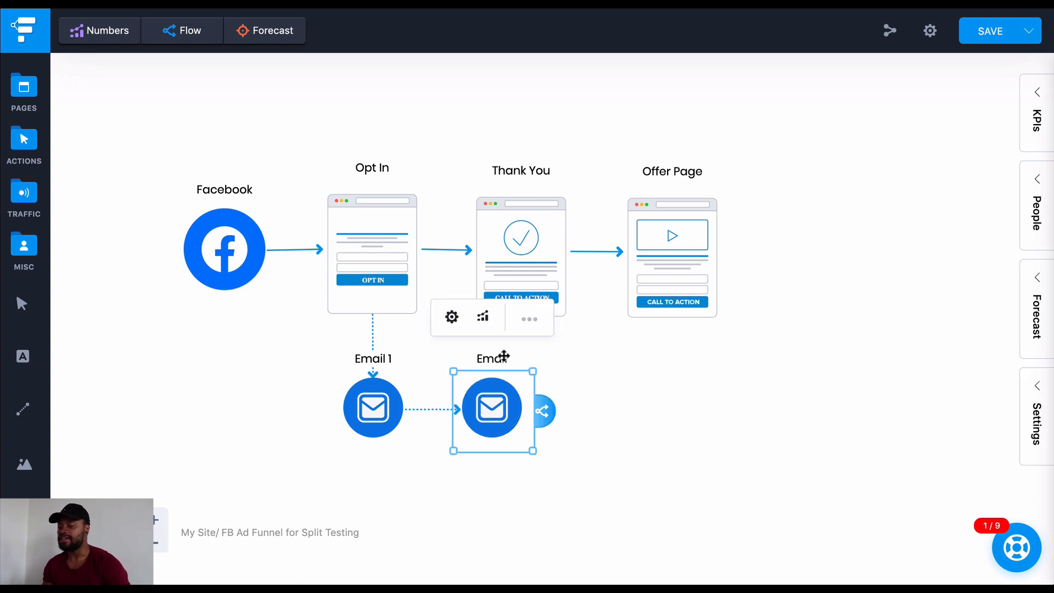
Relabel the Email icon beside Email 1 as Email 2
click(529, 319)
click(636, 348)
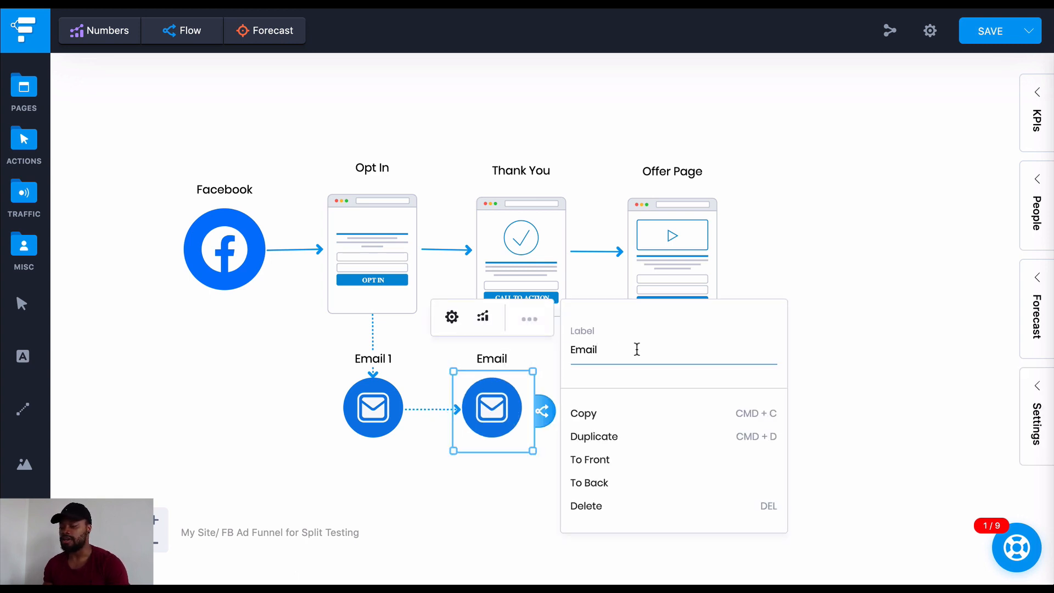
text(2)
click(526, 460)
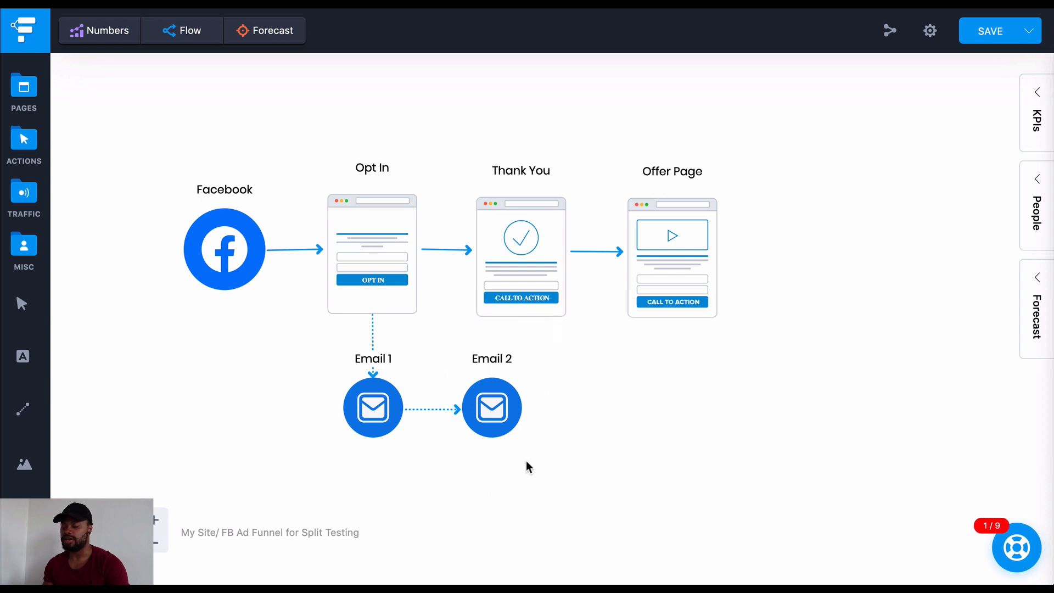
Duplicate the Email 2 icon and line the copy up to its right
click(500, 418)
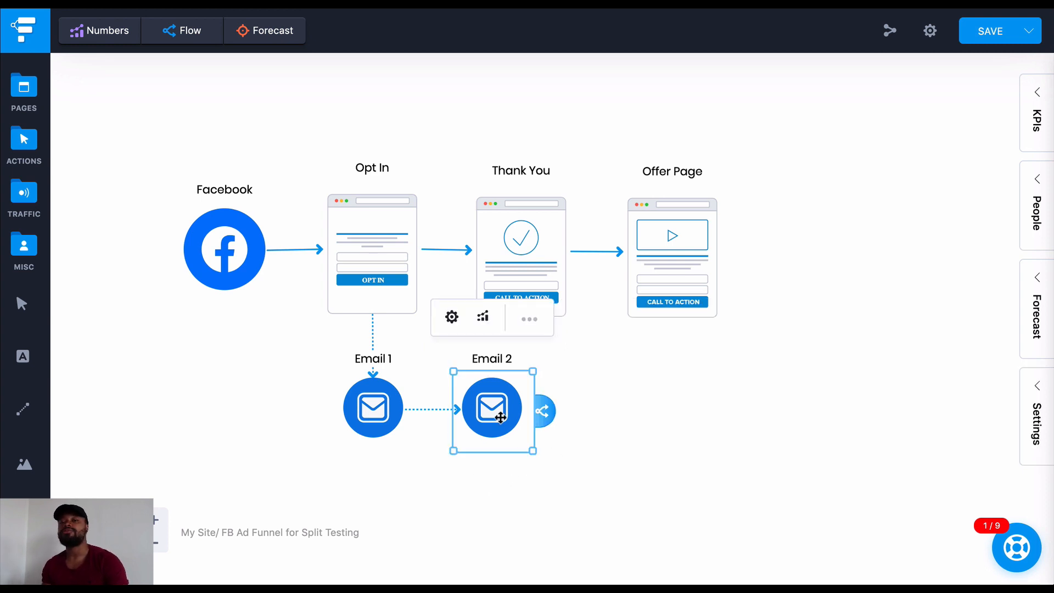
key(super+v)
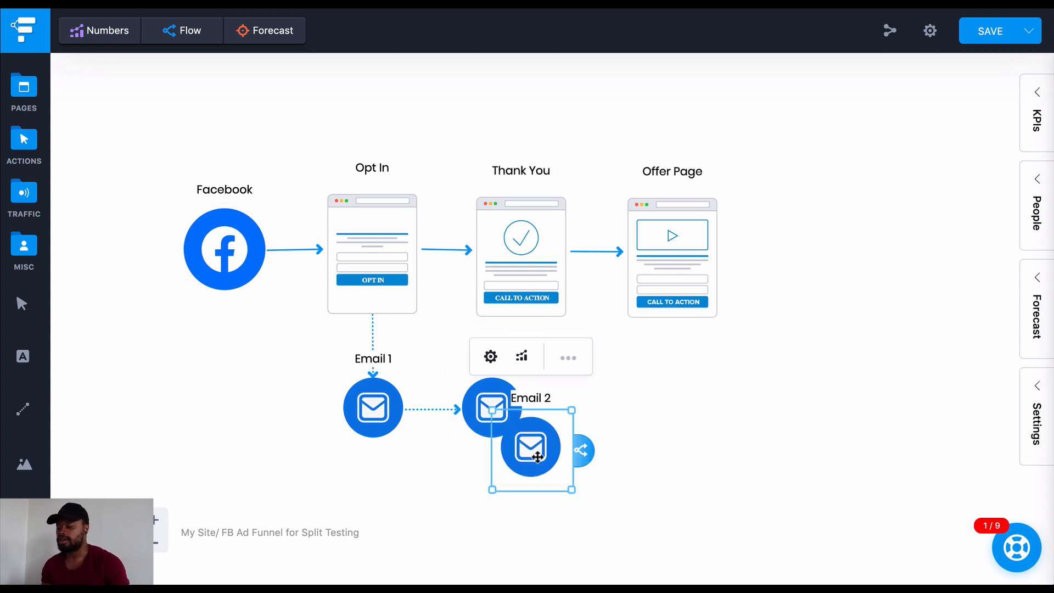
drag(537, 457, 585, 416)
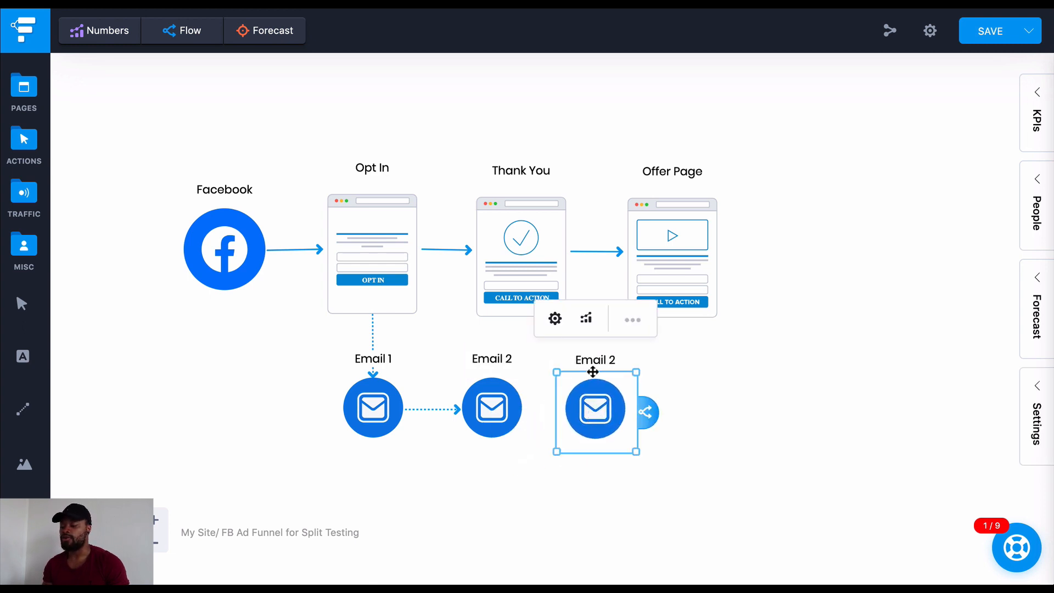
Relabel the copied icon to the right of Email 2 as Email 3
click(635, 321)
key(BackSpace)
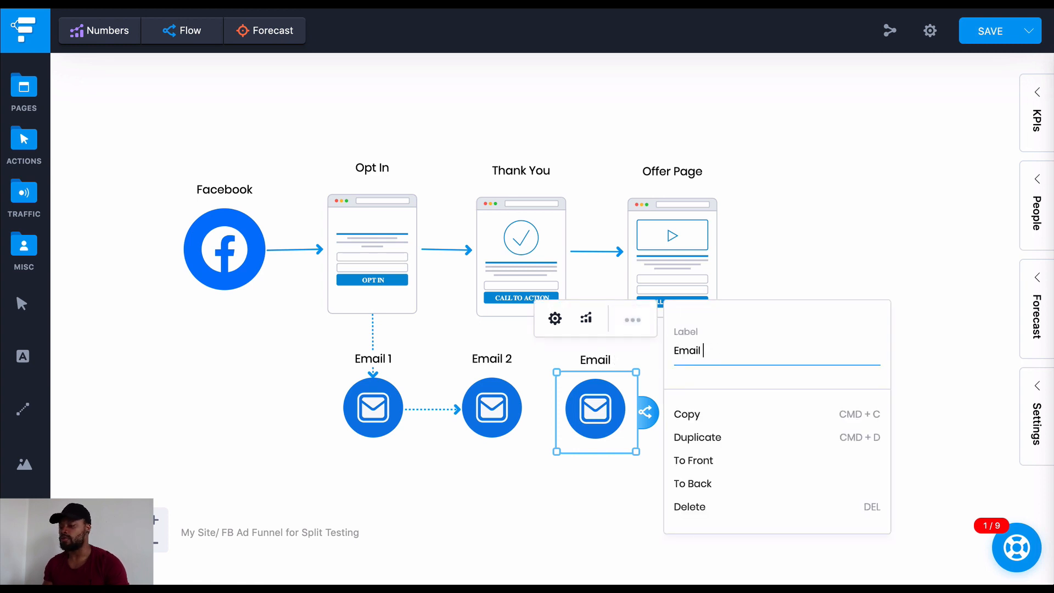
text(3)
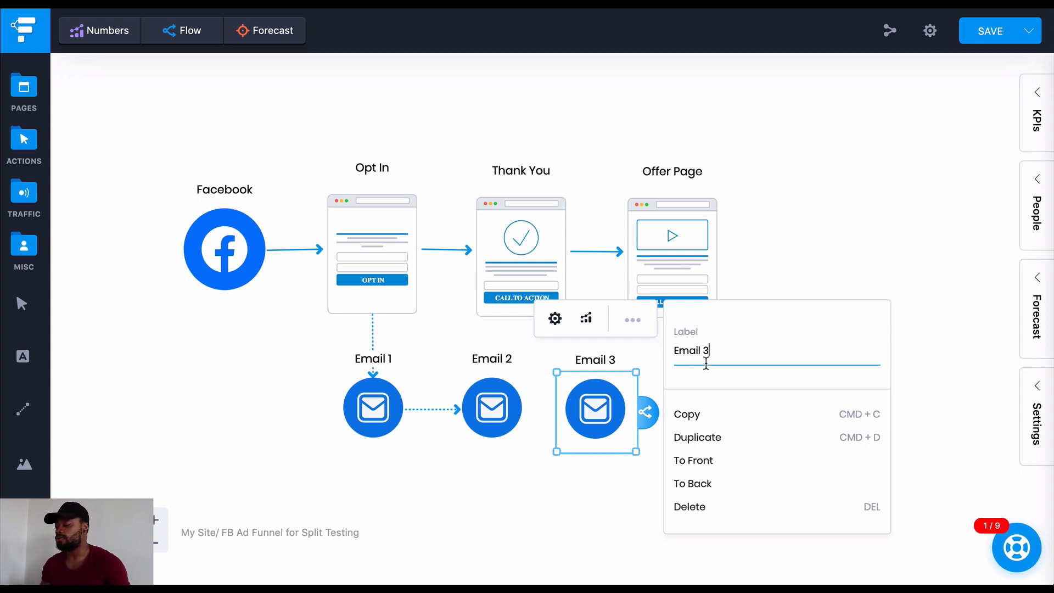
click(592, 463)
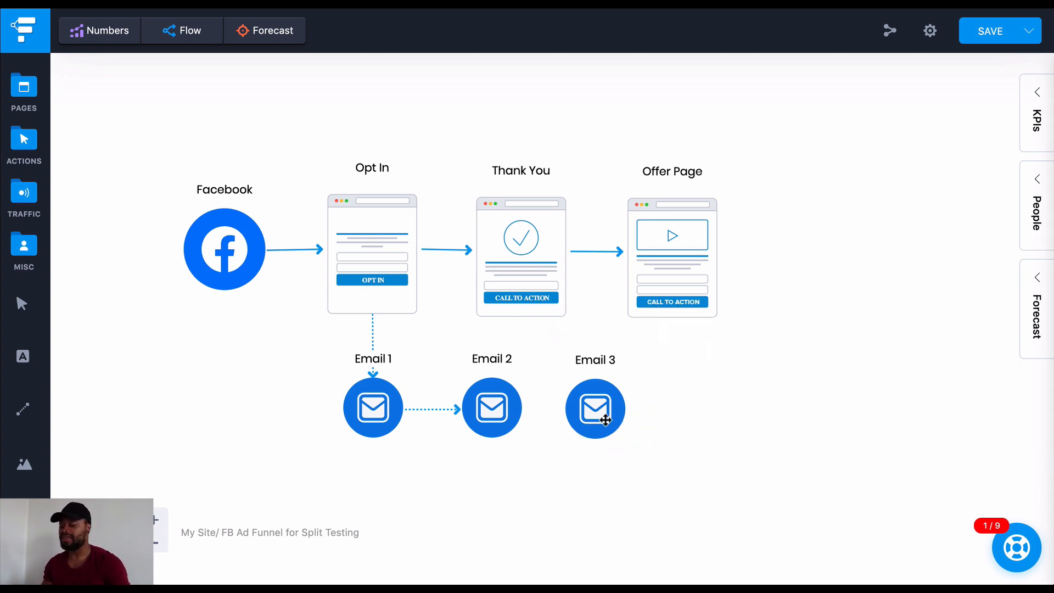
Connect the Email 2 icon to the Email 3 icon
click(604, 415)
click(513, 410)
drag(539, 412, 600, 415)
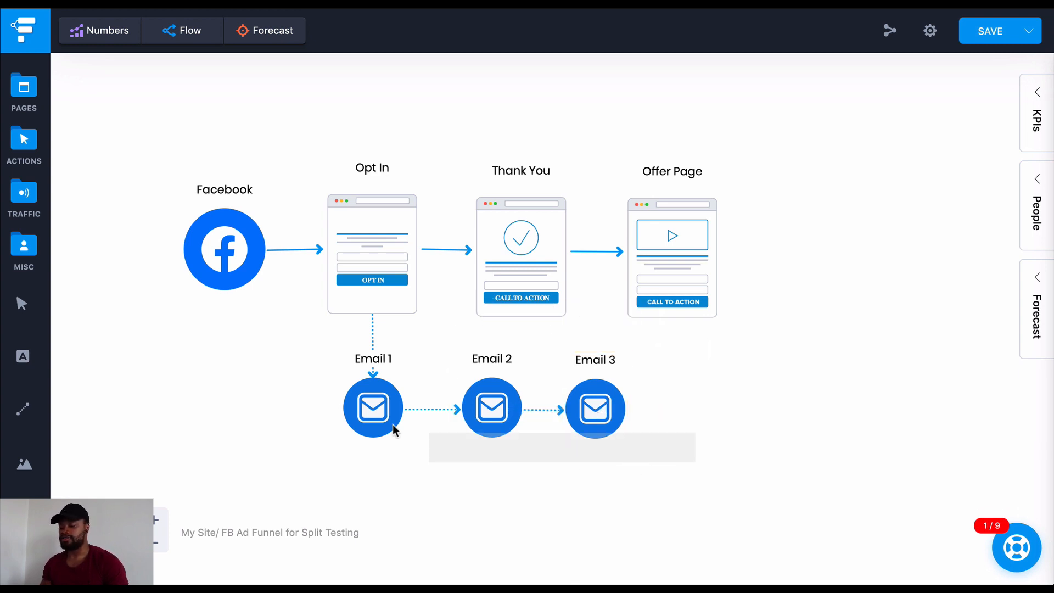
drag(313, 430, 632, 388)
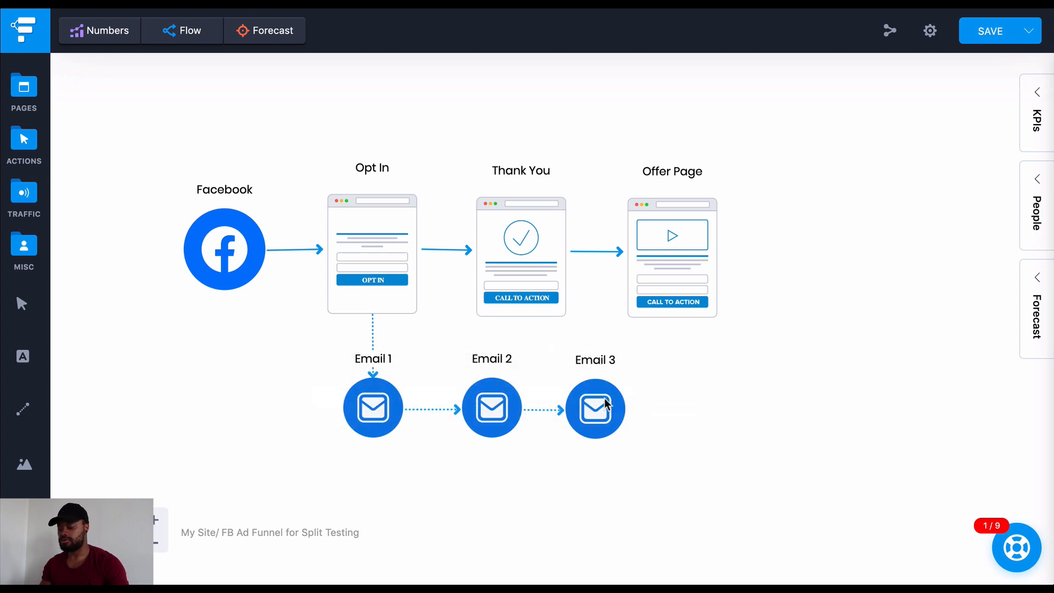
Paste three more copies of the Email 3 icon and line them up in a row to its right
click(605, 401)
key(super+v)
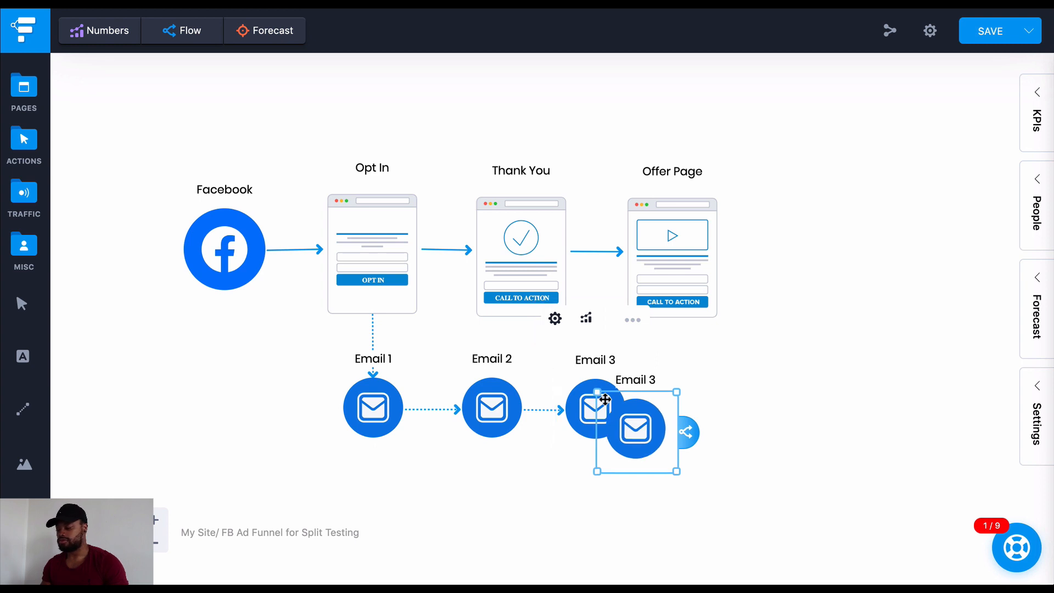
drag(663, 440, 712, 421)
key(super+v)
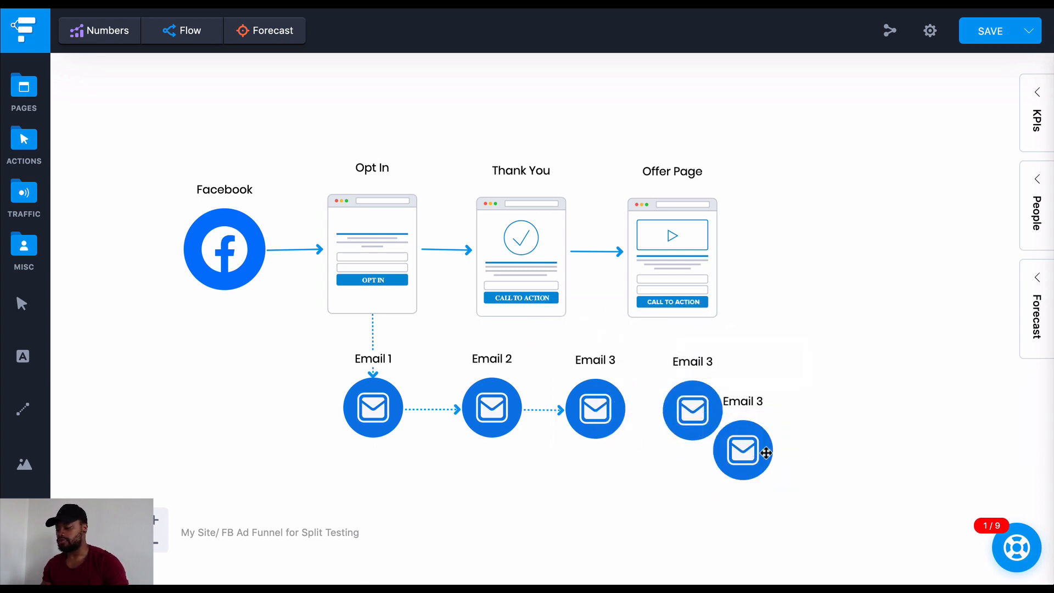
drag(763, 449, 815, 423)
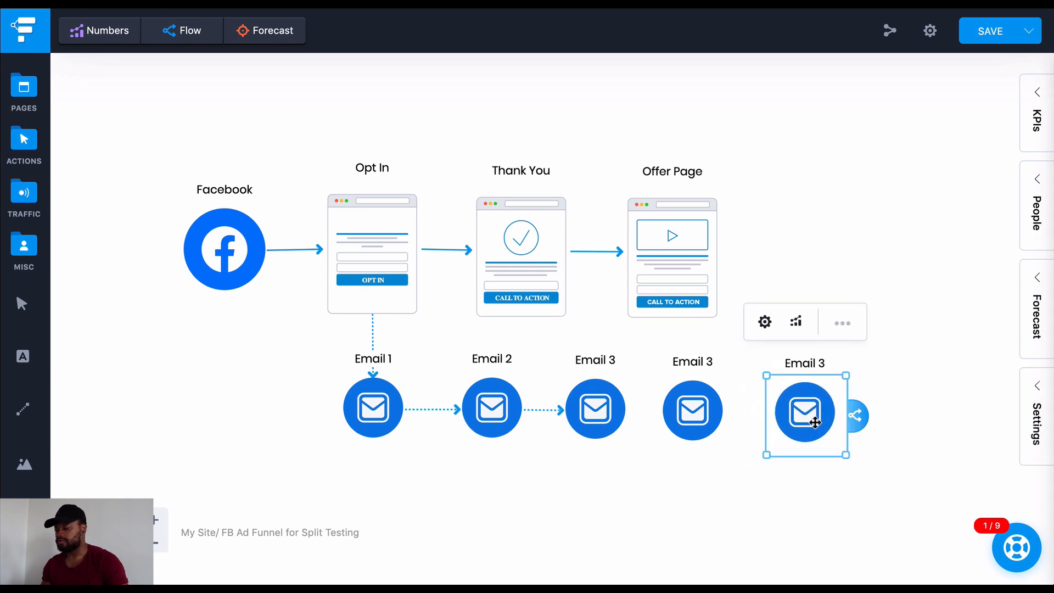
key(super+v)
drag(854, 454, 918, 414)
scroll(918, 414, right, 3)
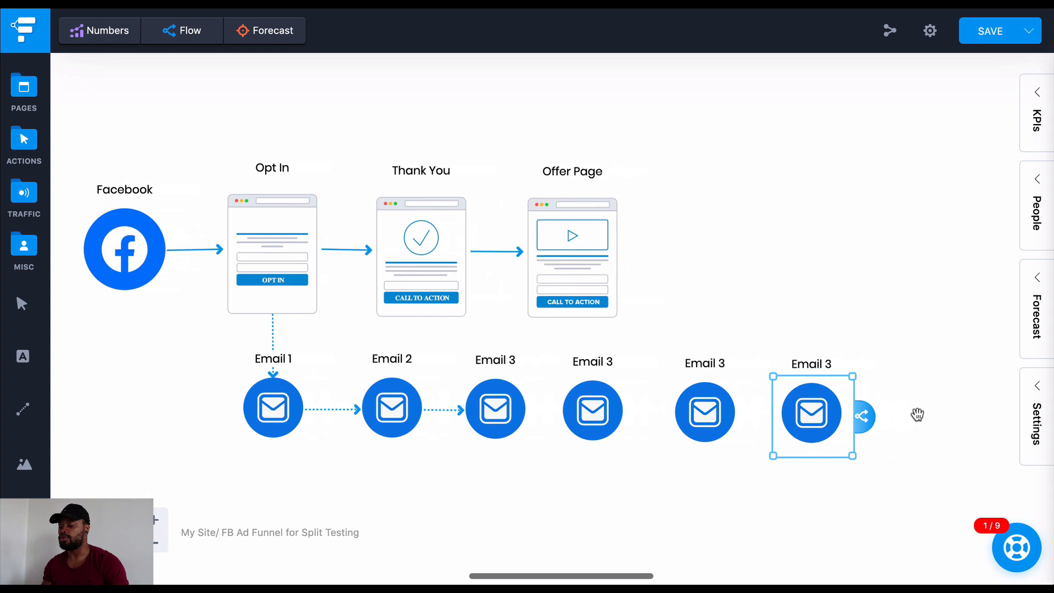
Connect the original Email 3 icon and its three copies one after another in sequence
click(510, 398)
drag(546, 412, 808, 411)
click(610, 414)
click(724, 413)
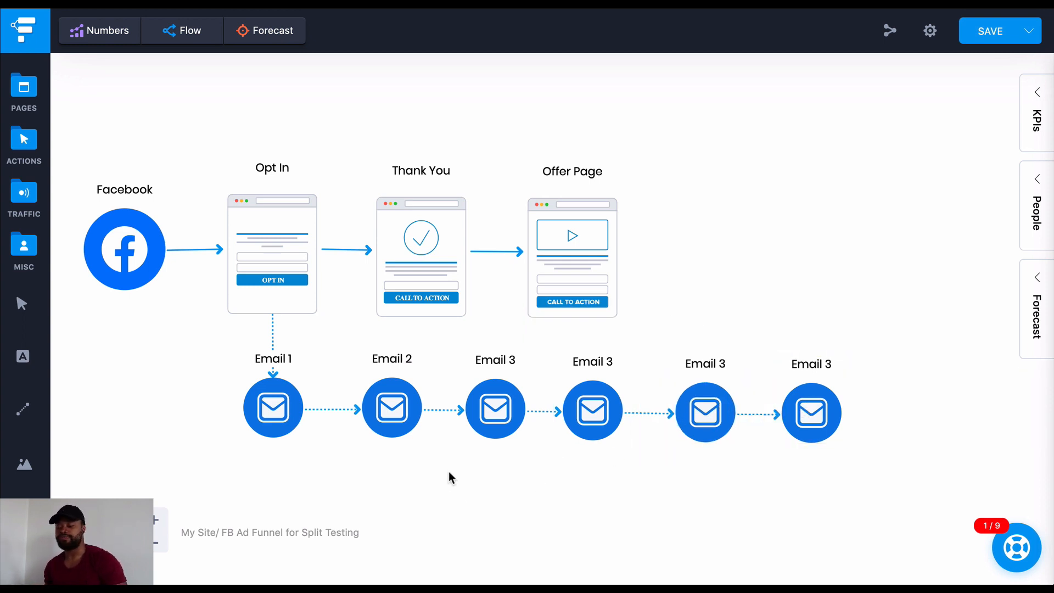
scroll(401, 453, down, 3)
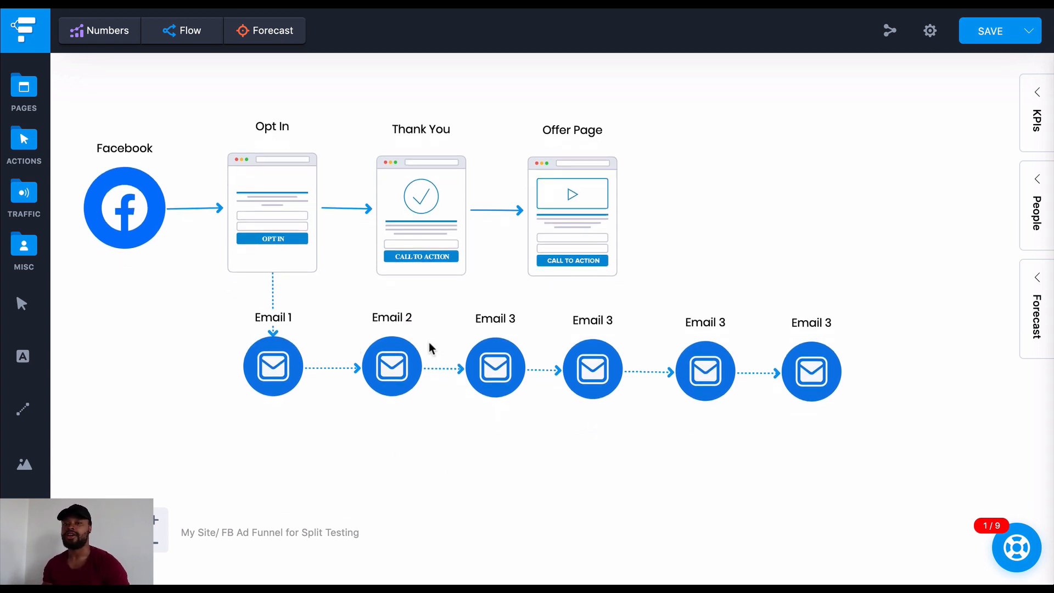
click(285, 363)
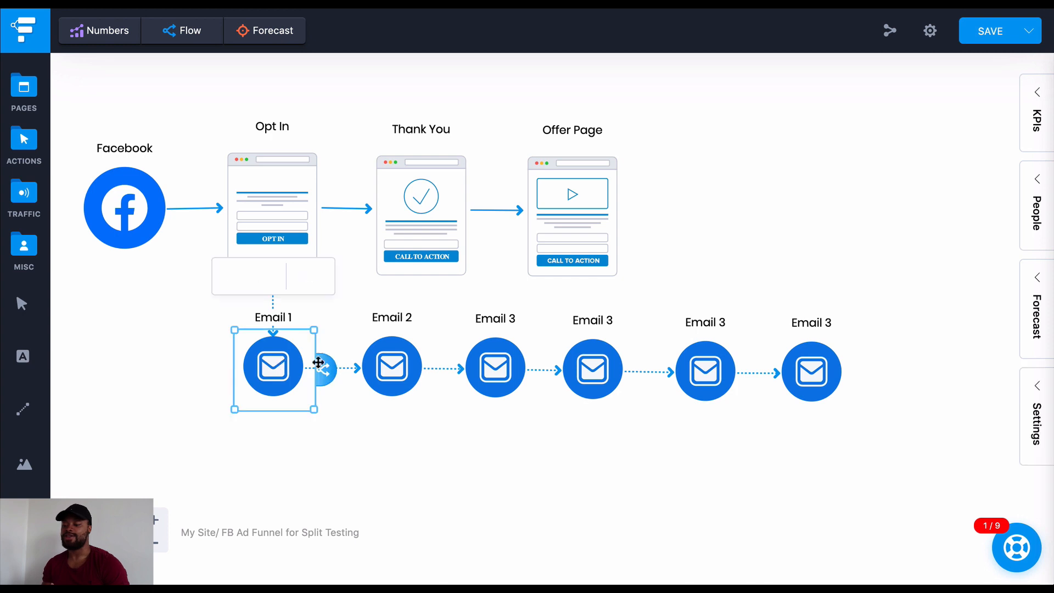
click(501, 364)
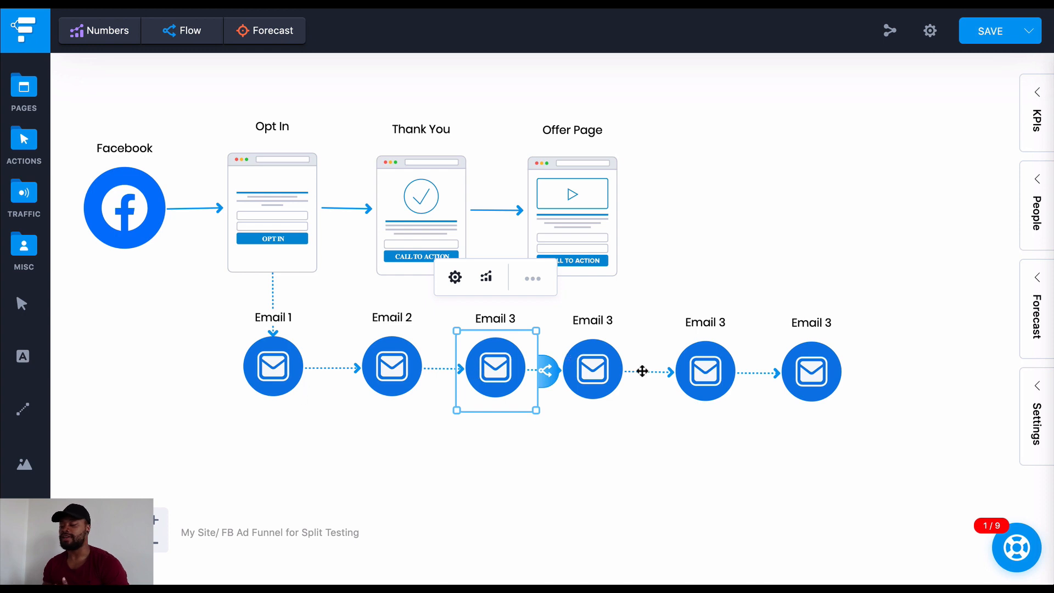
click(704, 371)
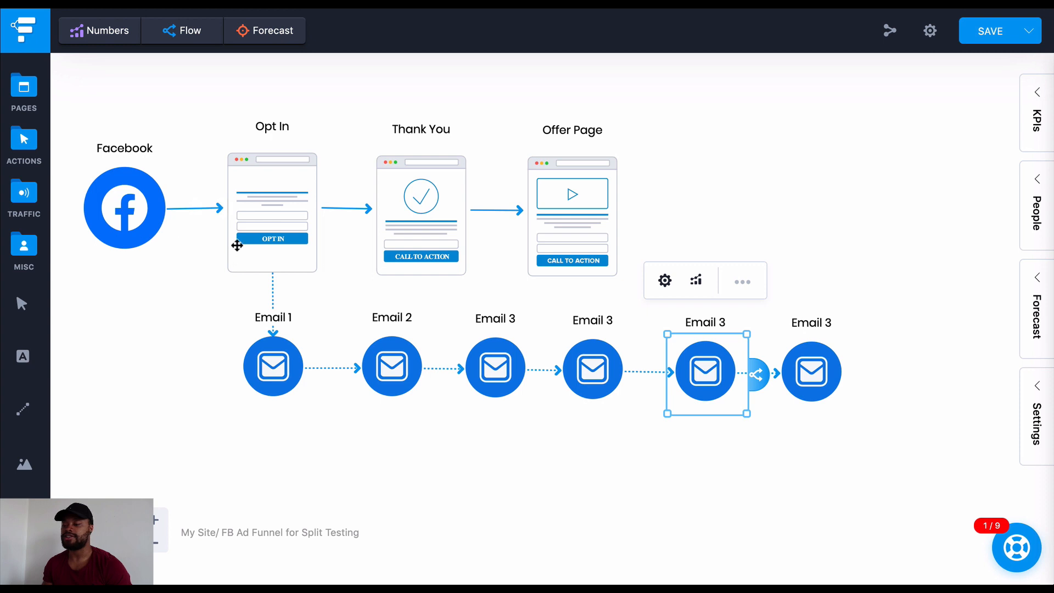
click(647, 193)
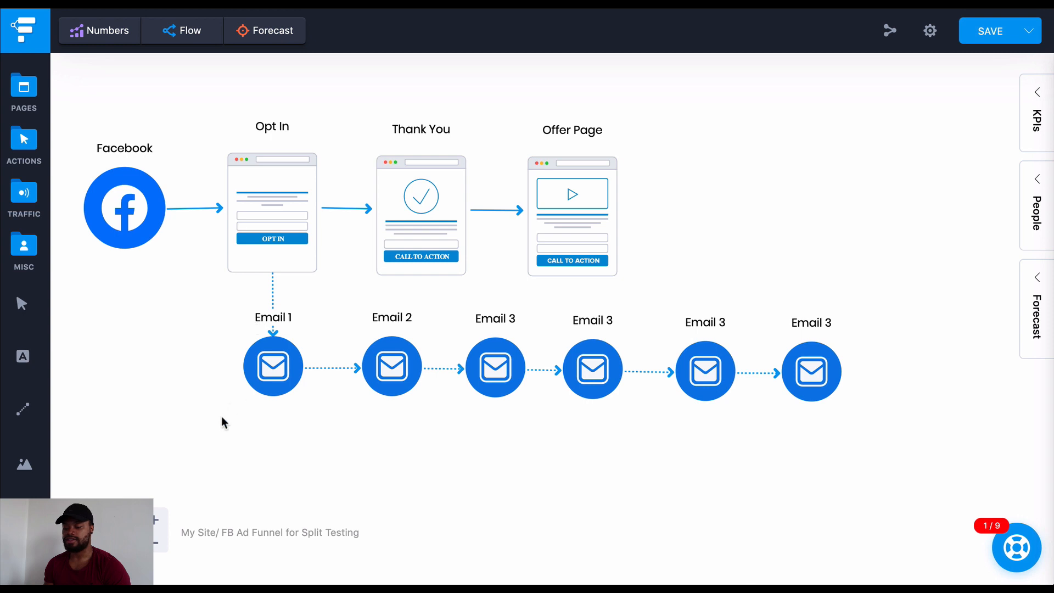
Add an Email traffic icon to the empty canvas area below the email sequence
scroll(263, 364, down, 5)
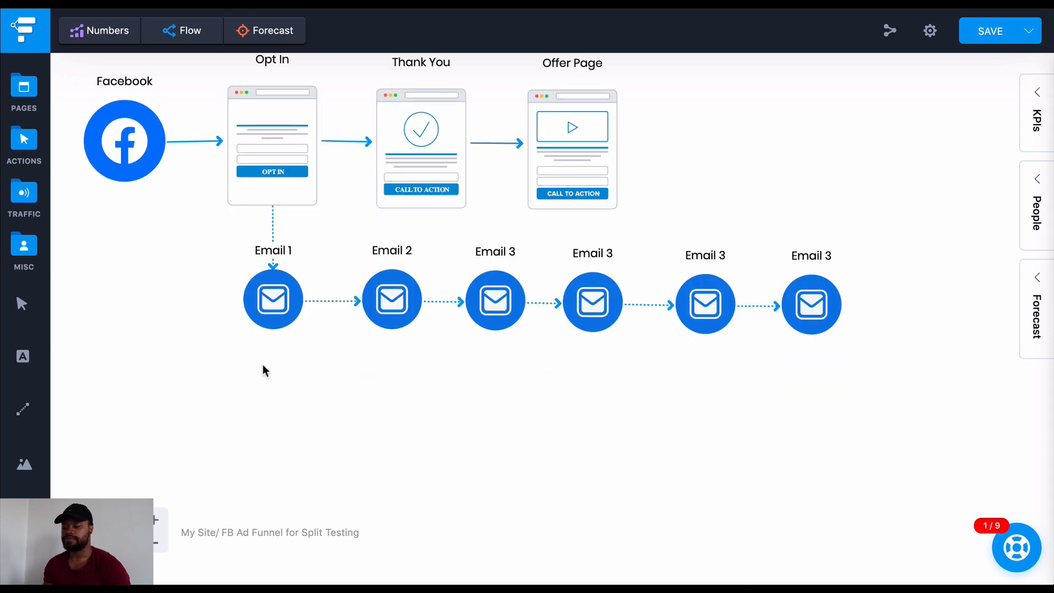
scroll(262, 364, left, 3)
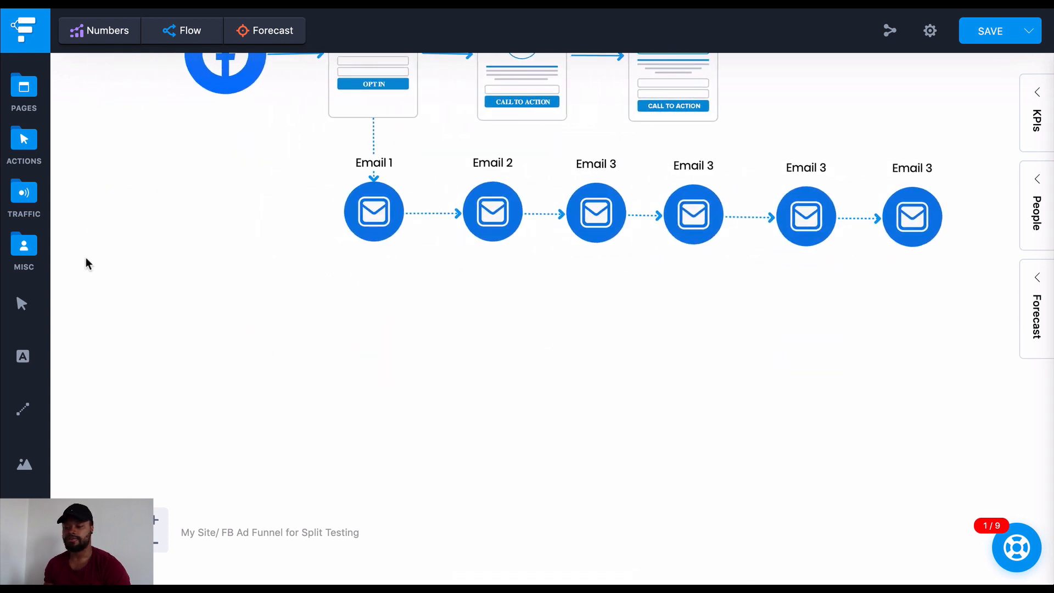
scroll(86, 257, down, 1)
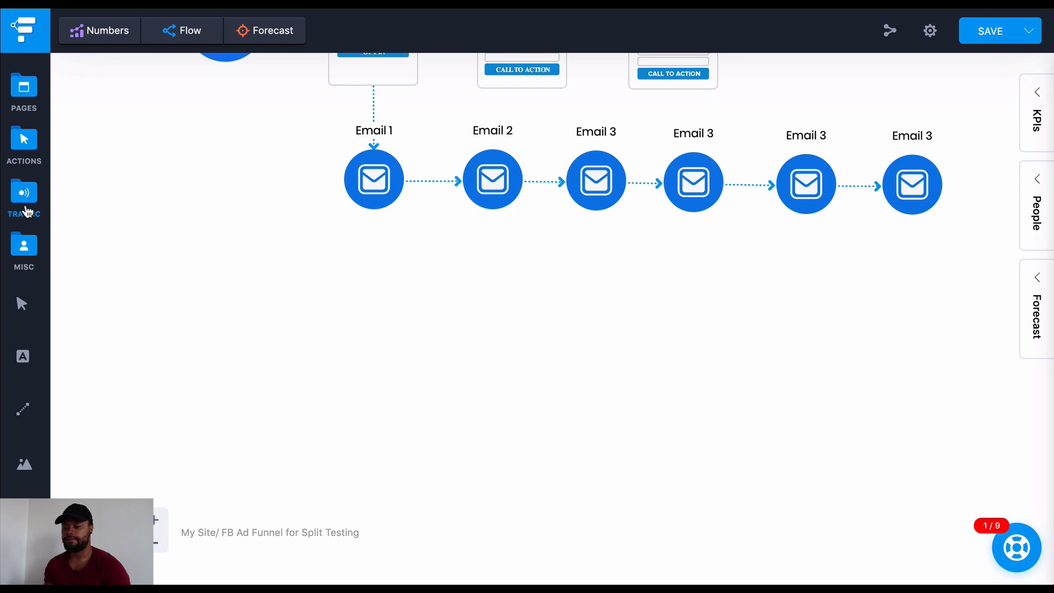
click(26, 211)
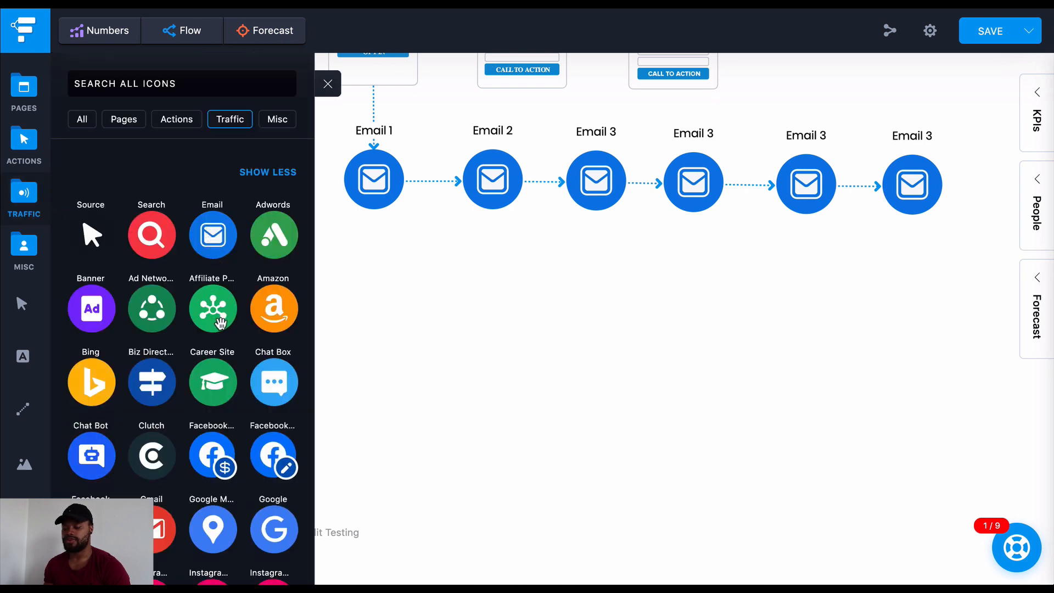
scroll(220, 323, down, 1)
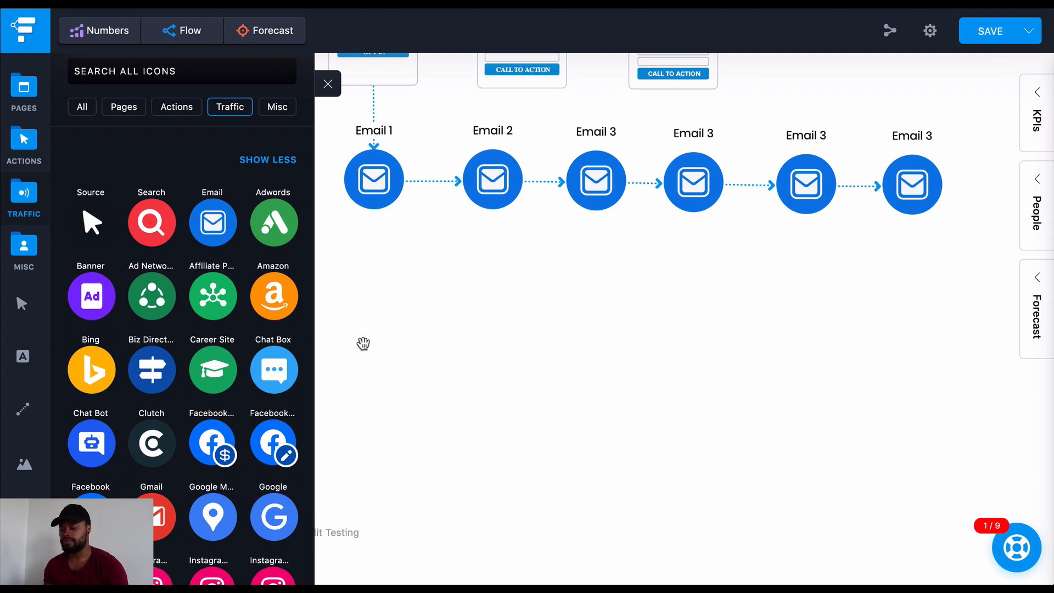
drag(356, 335, 394, 334)
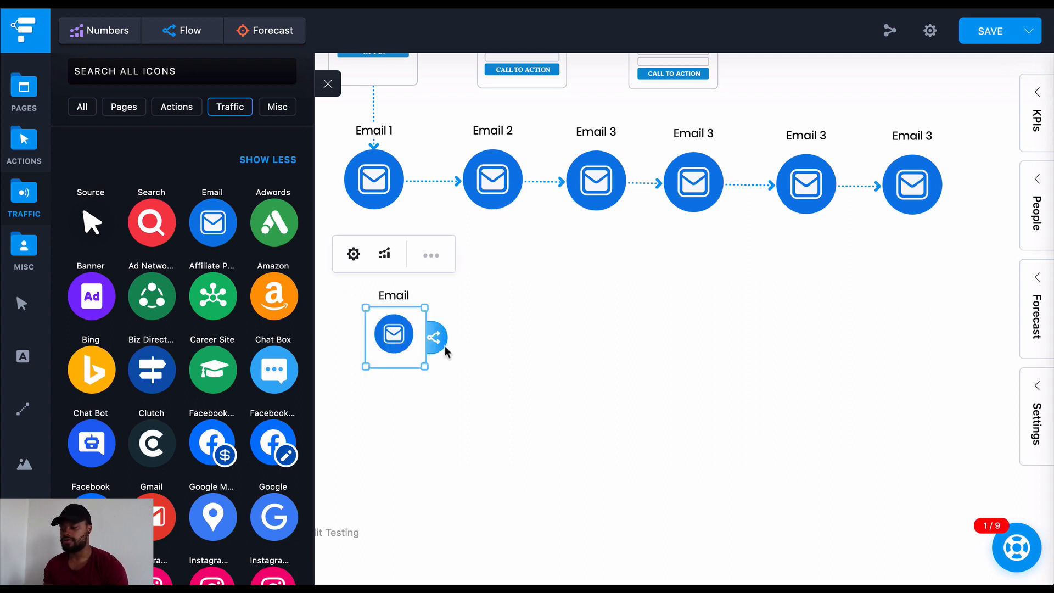
click(328, 87)
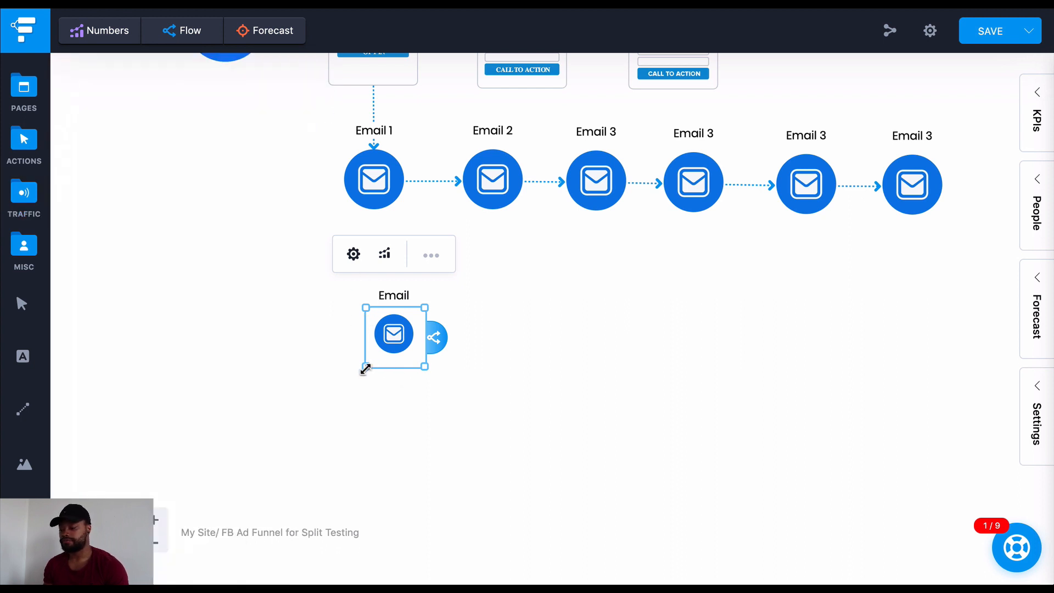
Enlarge the new Email icon to about the Facebook icon's size and place it beneath that icon, below the email row
drag(365, 369, 252, 408)
click(345, 388)
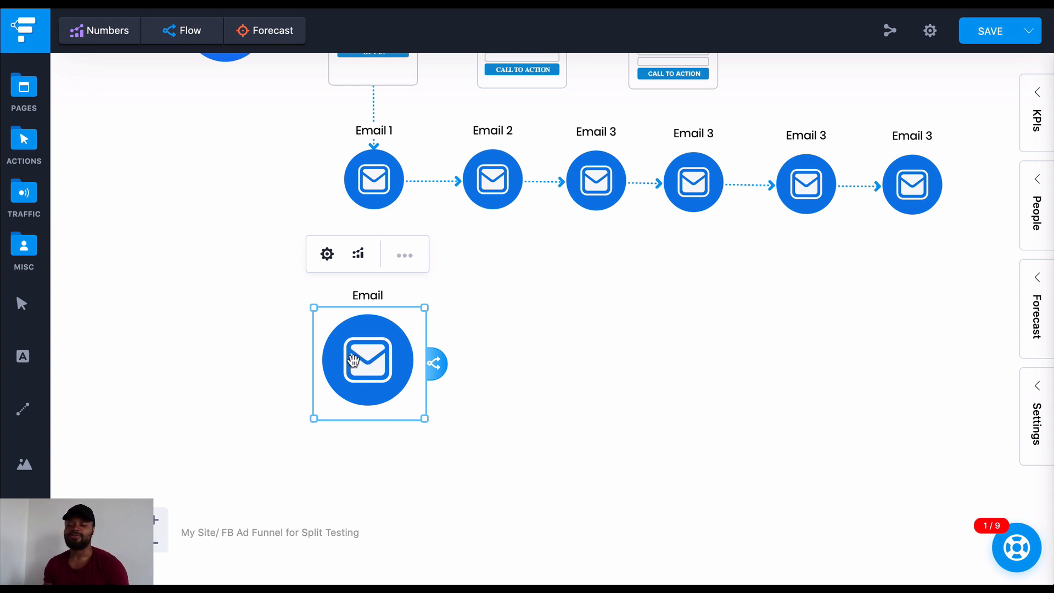
drag(353, 362, 261, 359)
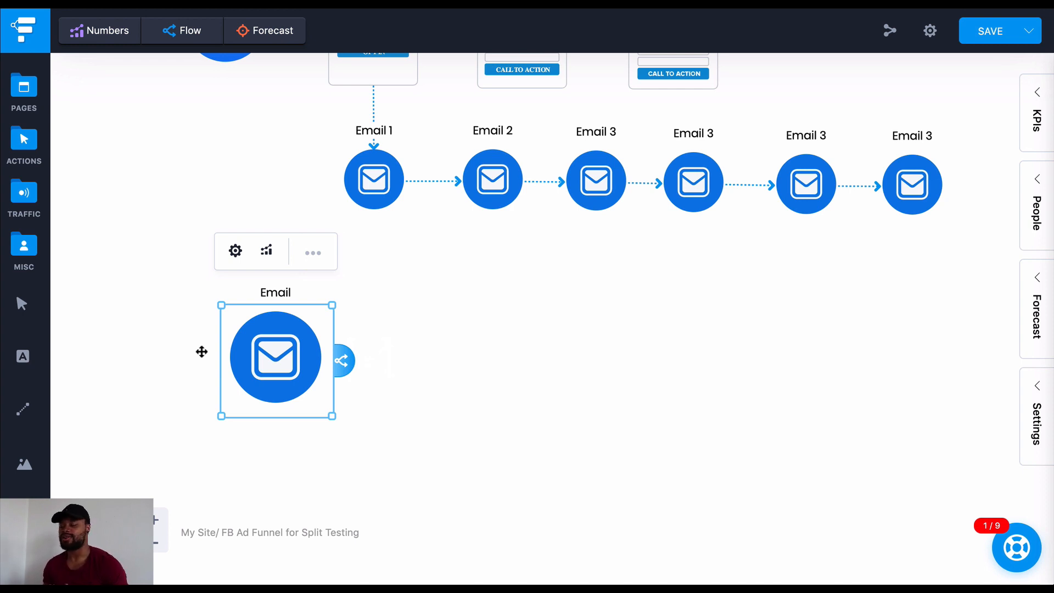
drag(276, 368, 287, 341)
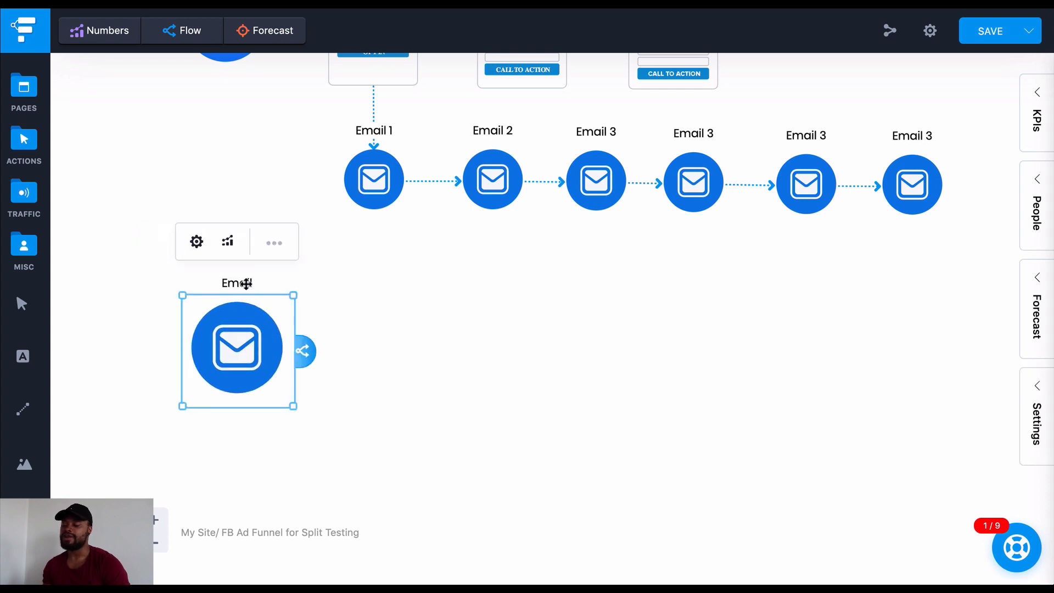
Relabel the large Email icon below the sequence as Solo Ads
click(276, 243)
double_click(364, 271)
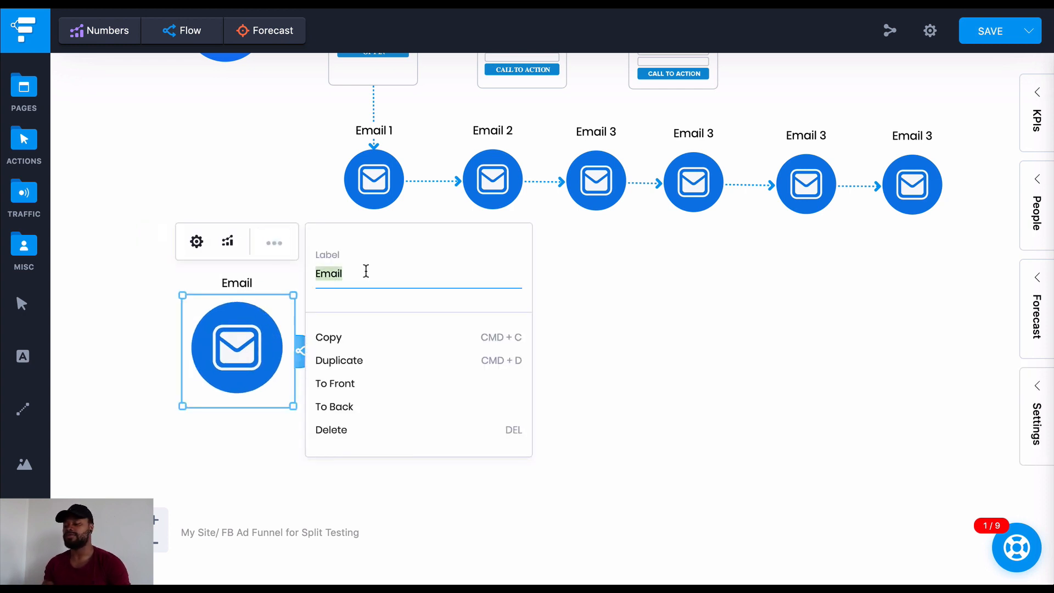
text(Solo Ads)
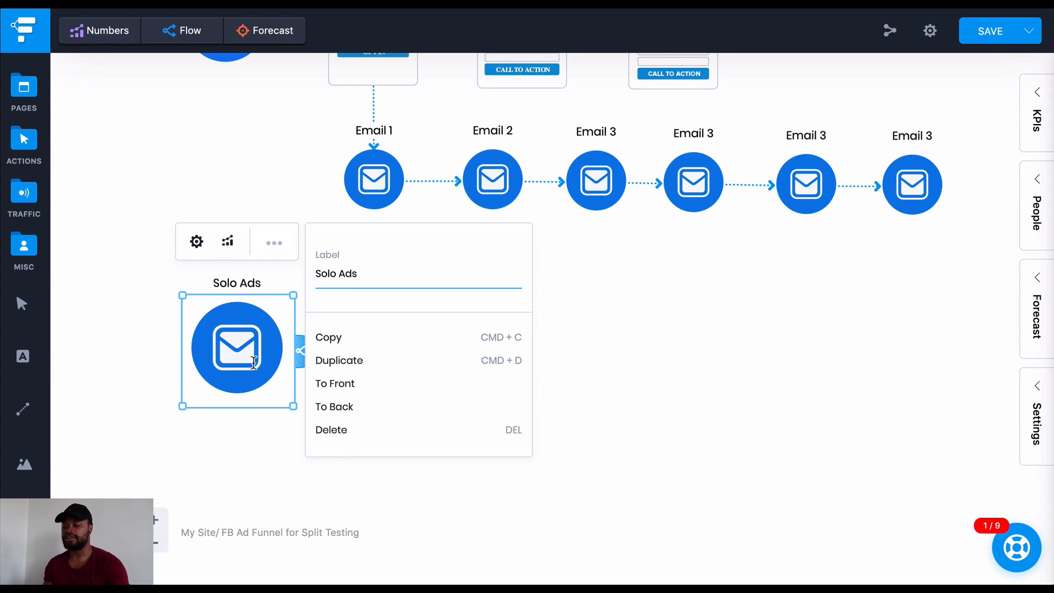
click(223, 446)
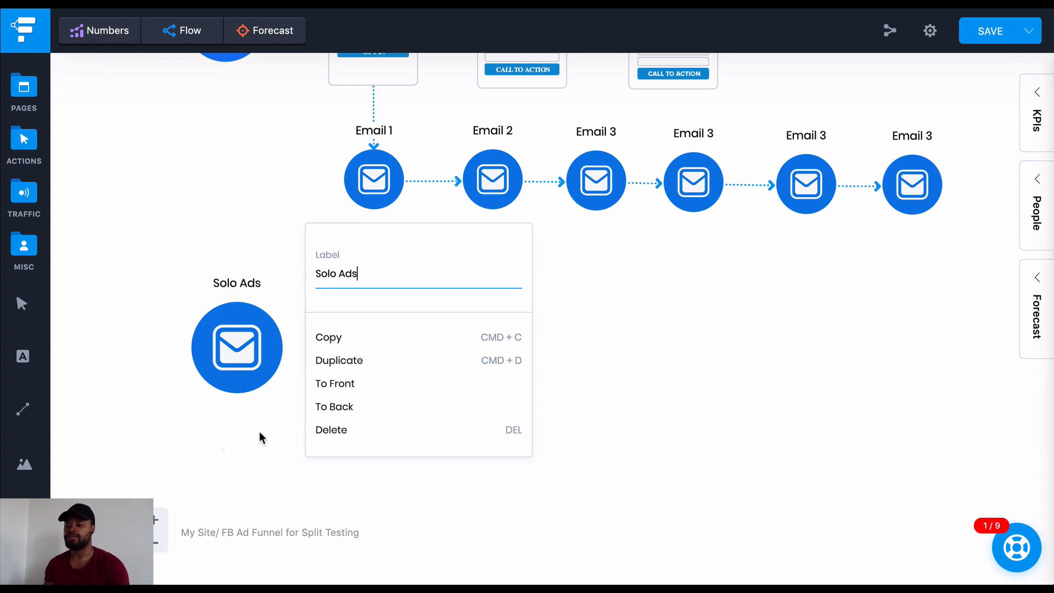
click(256, 338)
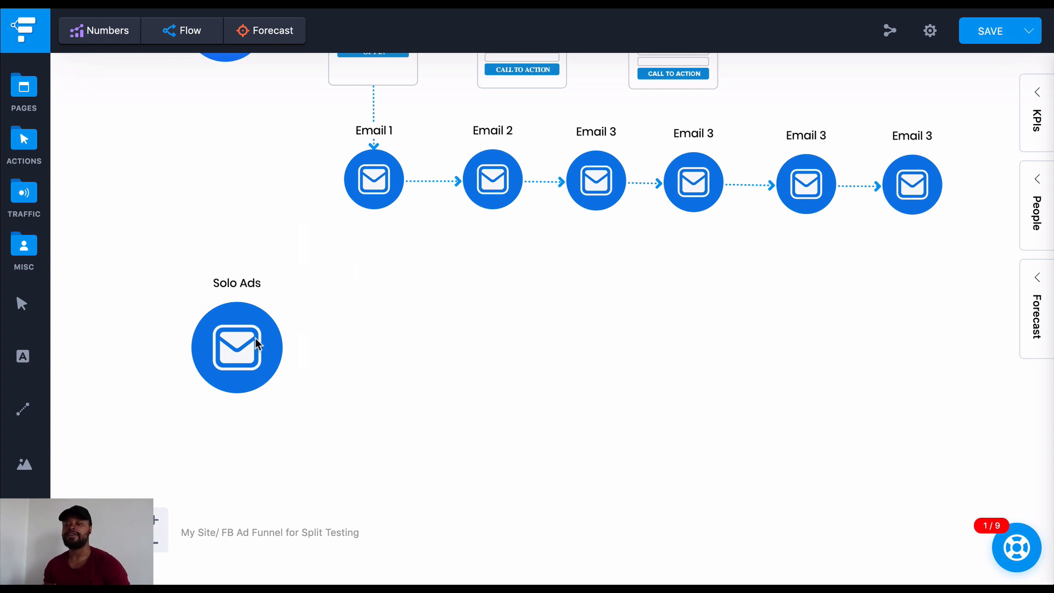
scroll(256, 340, up, 3)
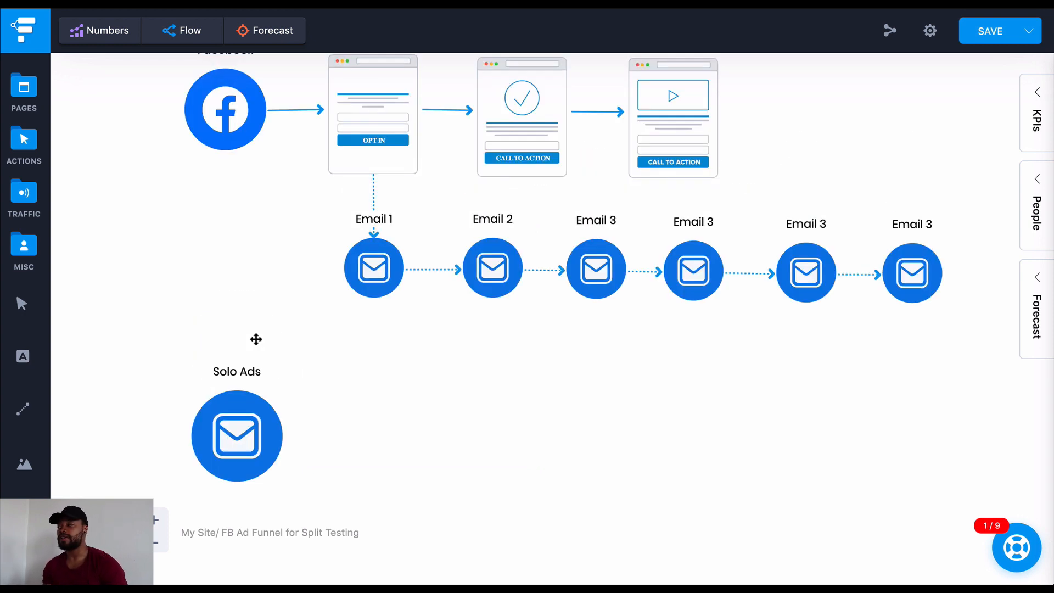
scroll(256, 339, down, 1)
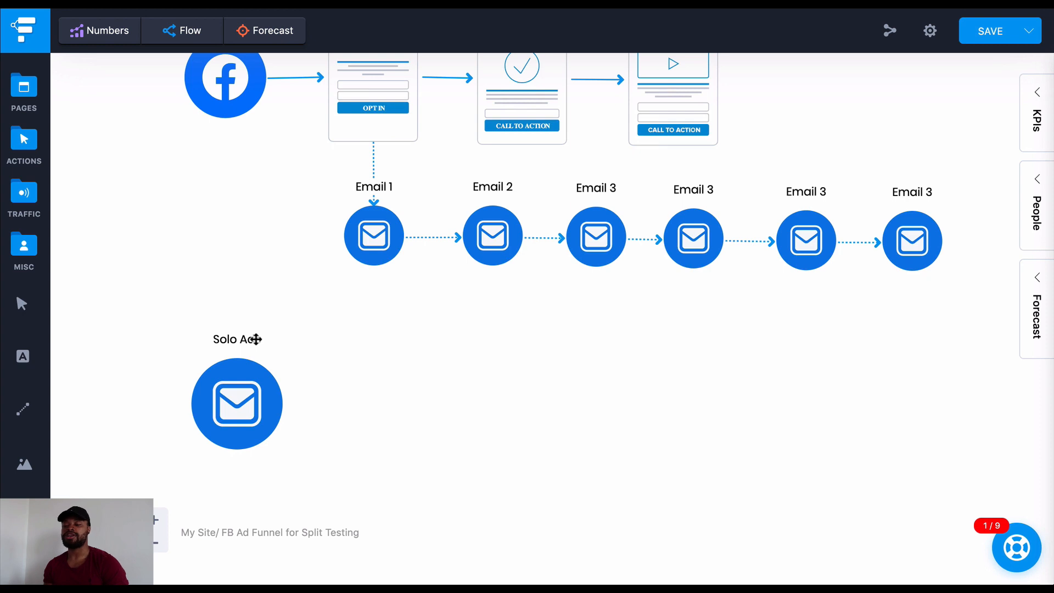
scroll(256, 340, down, 1)
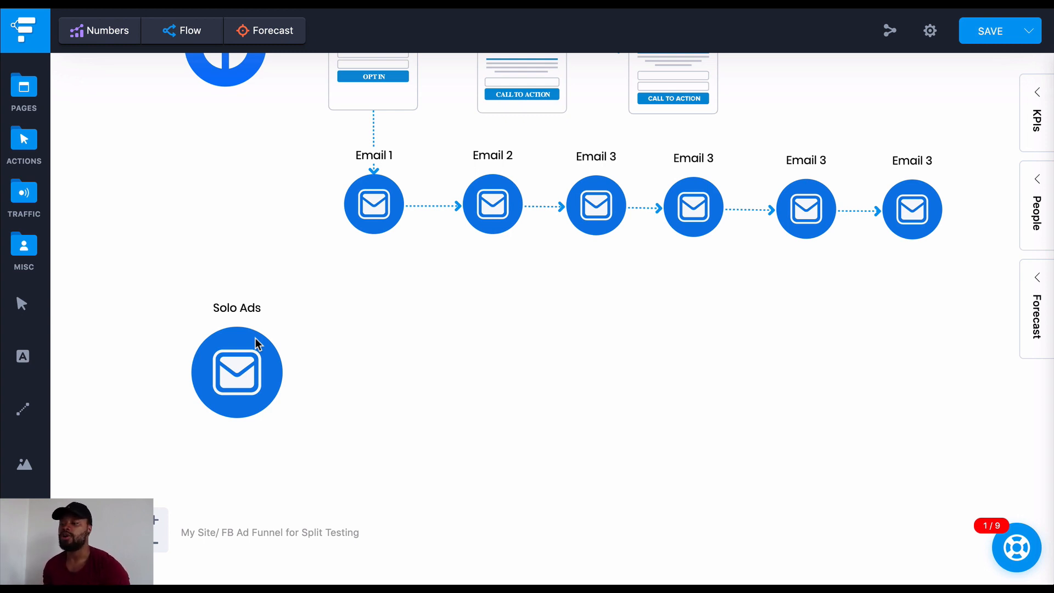
scroll(368, 341, up, 3)
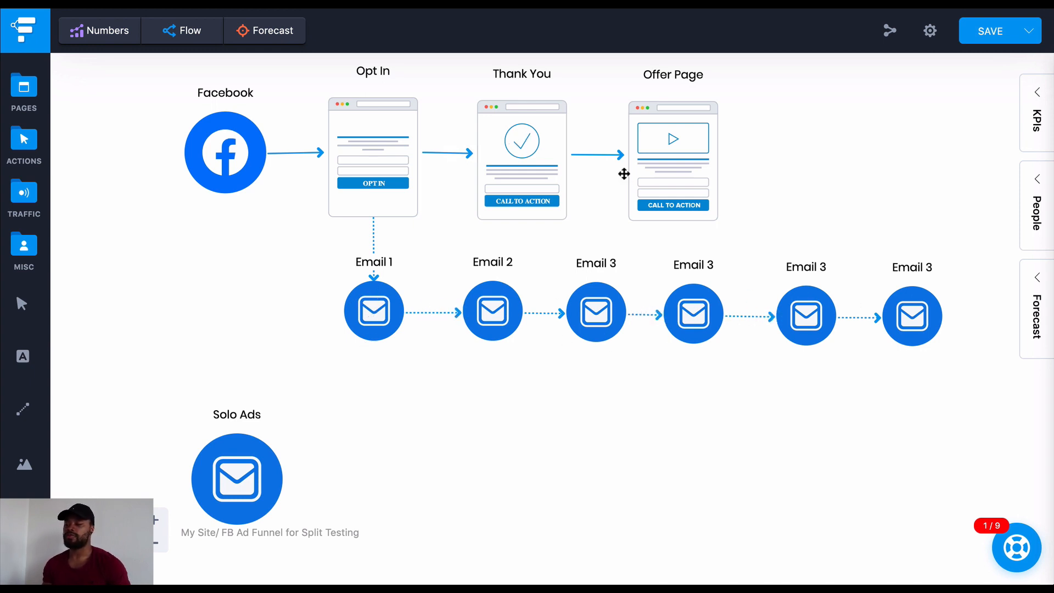
scroll(268, 426, down, 2)
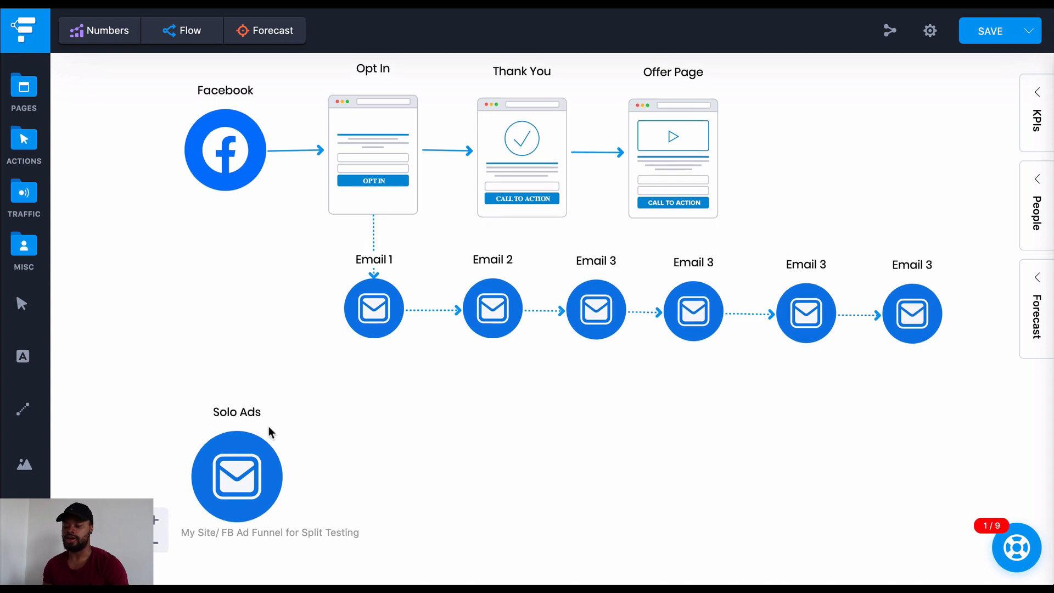
Add a Generic page to the canvas and place it to the right of the Solo Ads icon
click(23, 193)
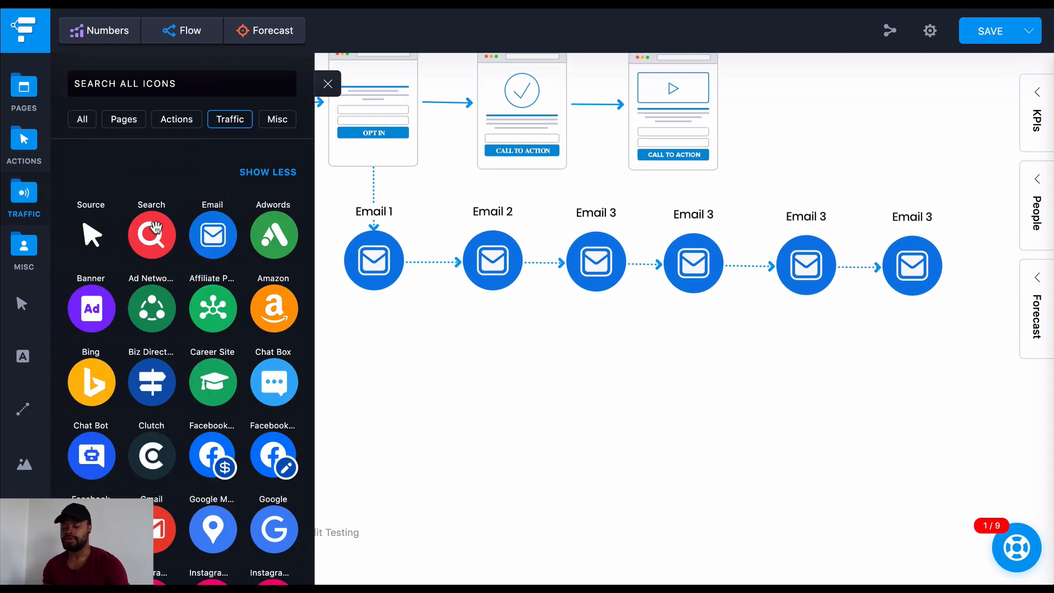
click(24, 104)
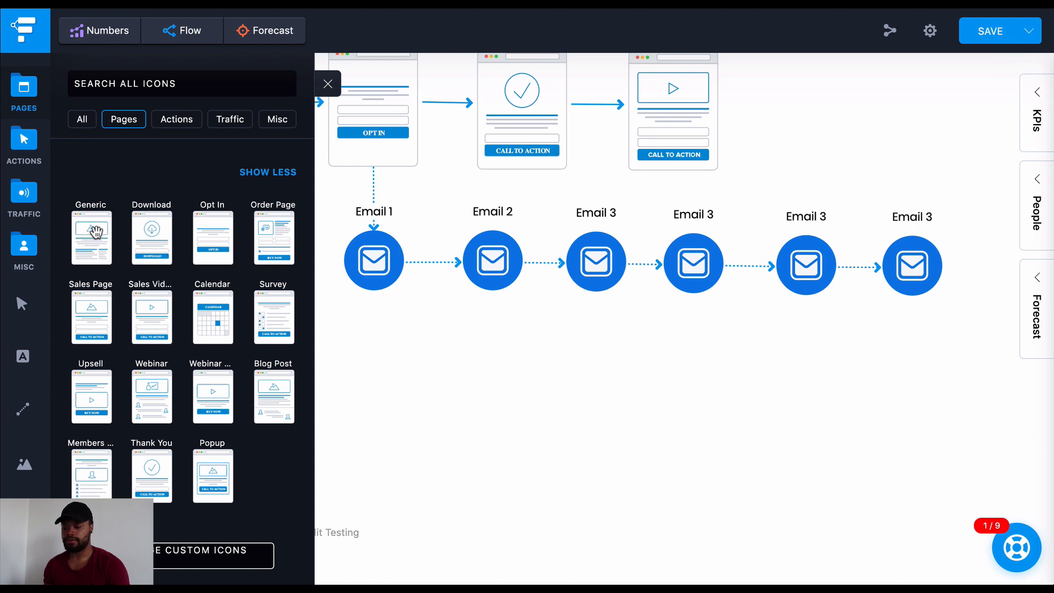
drag(95, 233, 432, 410)
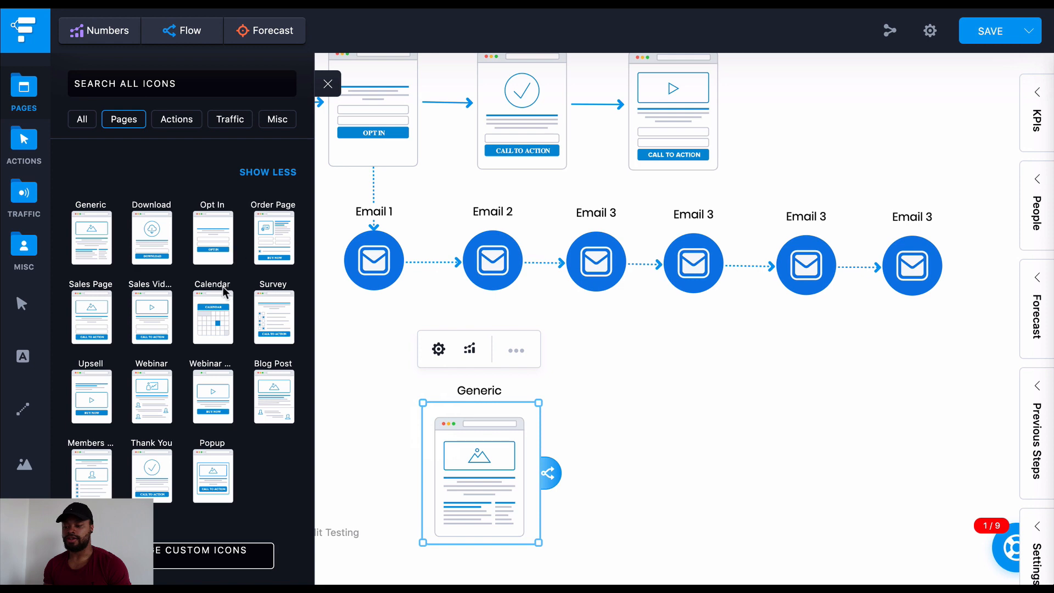
scroll(558, 262, up, 3)
scroll(511, 329, down, 4)
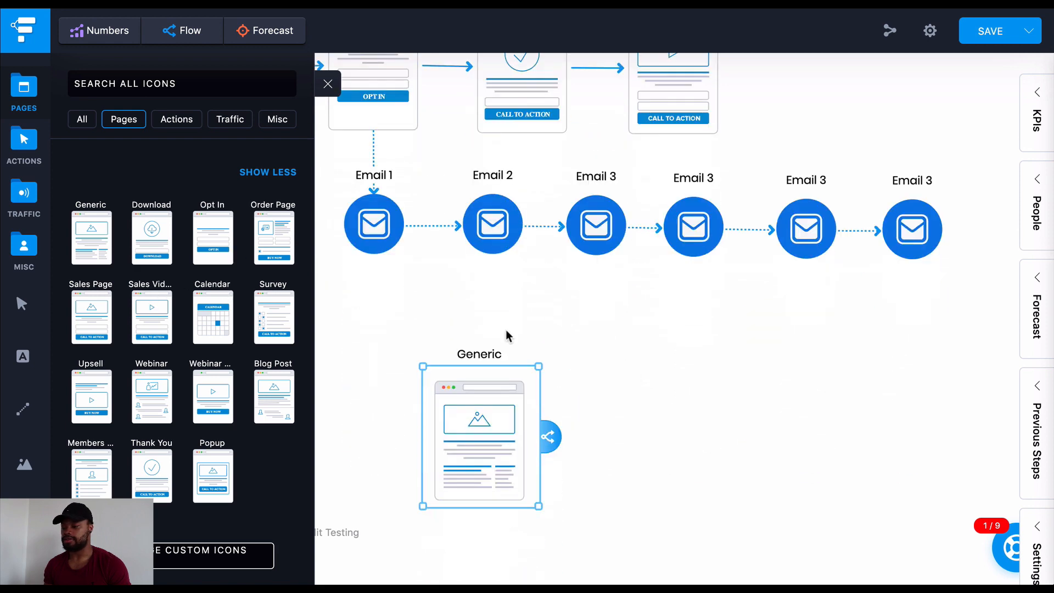
click(327, 88)
drag(462, 431, 383, 374)
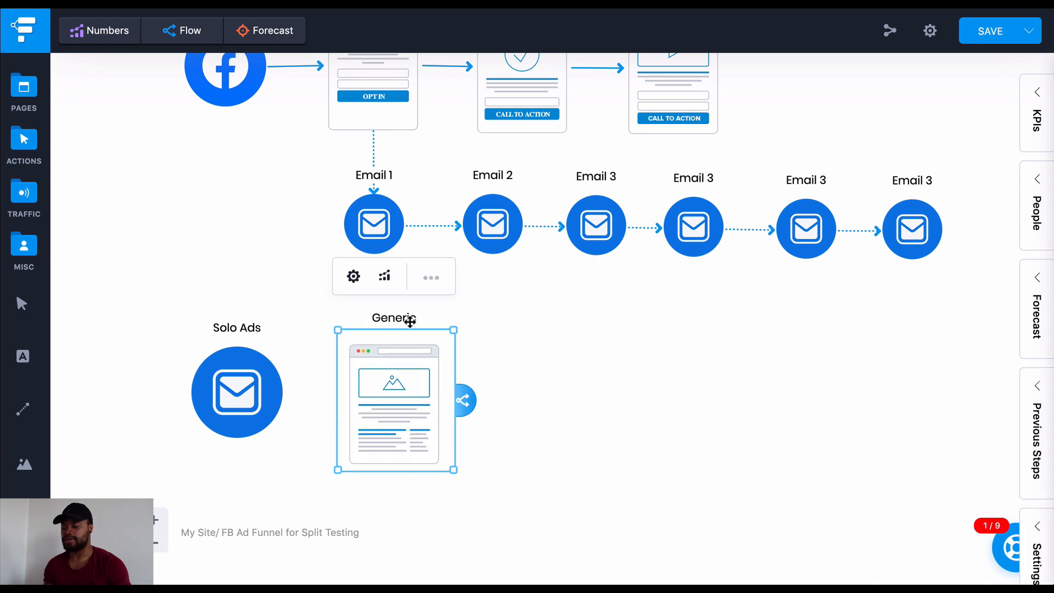
Relabel the Generic page beside the Solo Ads icon as Landing Page
click(431, 278)
double_click(535, 302)
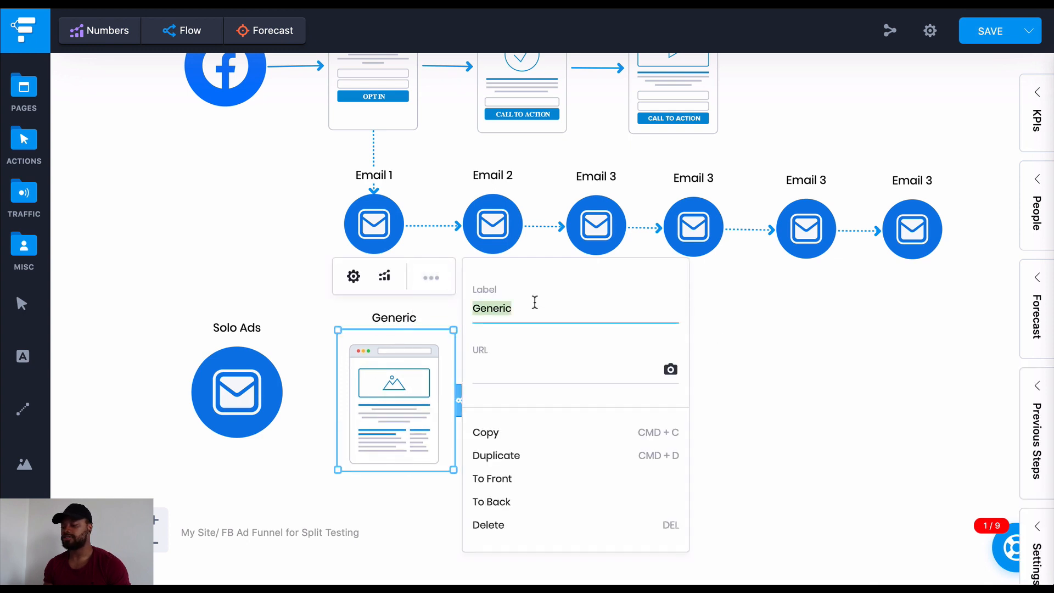
text(Land)
key(BackSpace)
text(nding )
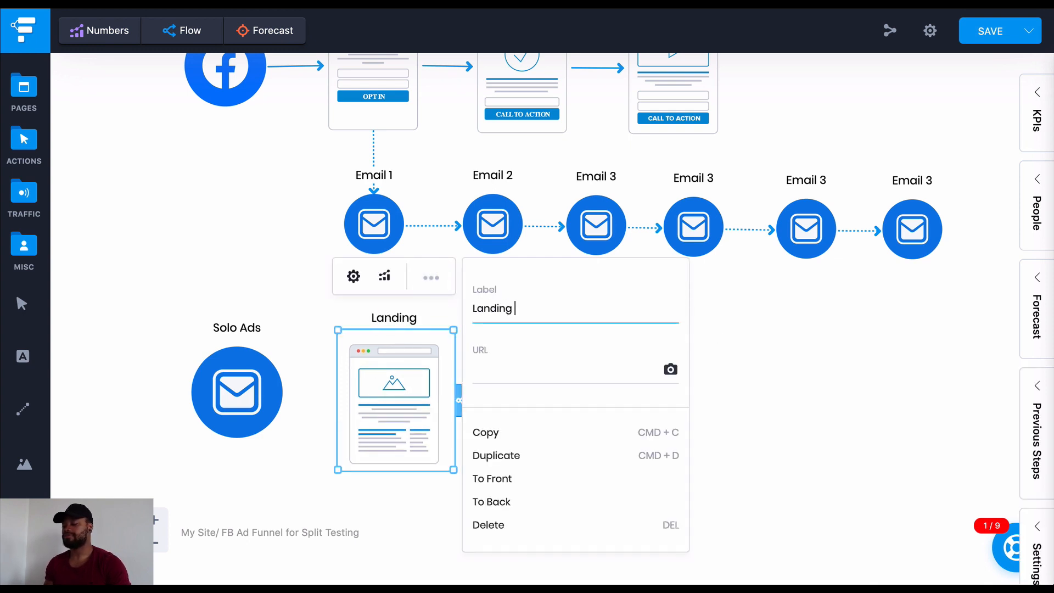
text(Page)
click(832, 335)
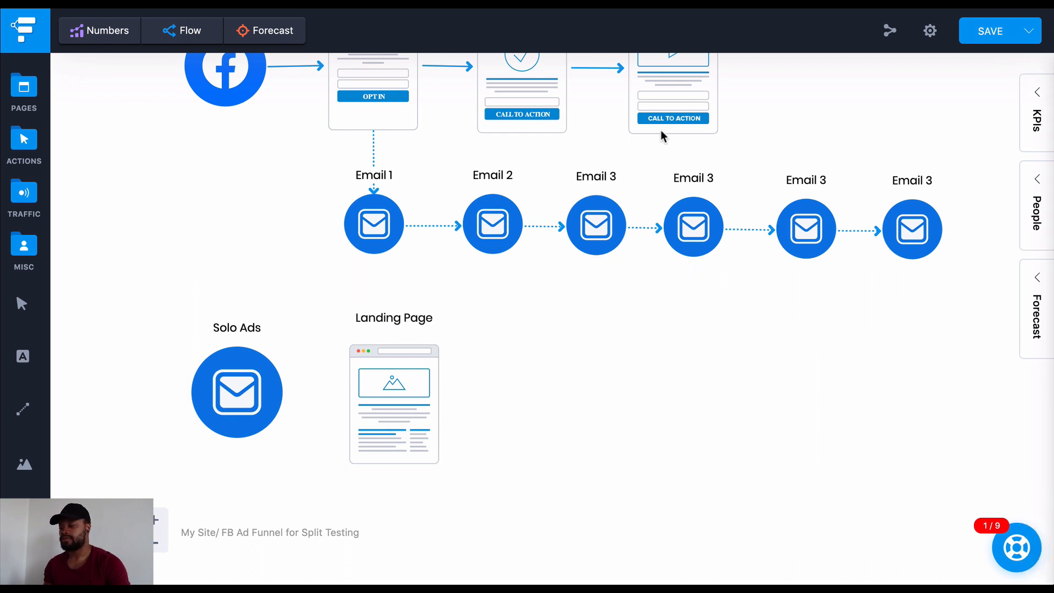
Place a copy of the Offer Page to the right of the Landing Page and enlarge both pages slightly to matching sizes
click(668, 128)
drag(668, 128, 557, 380)
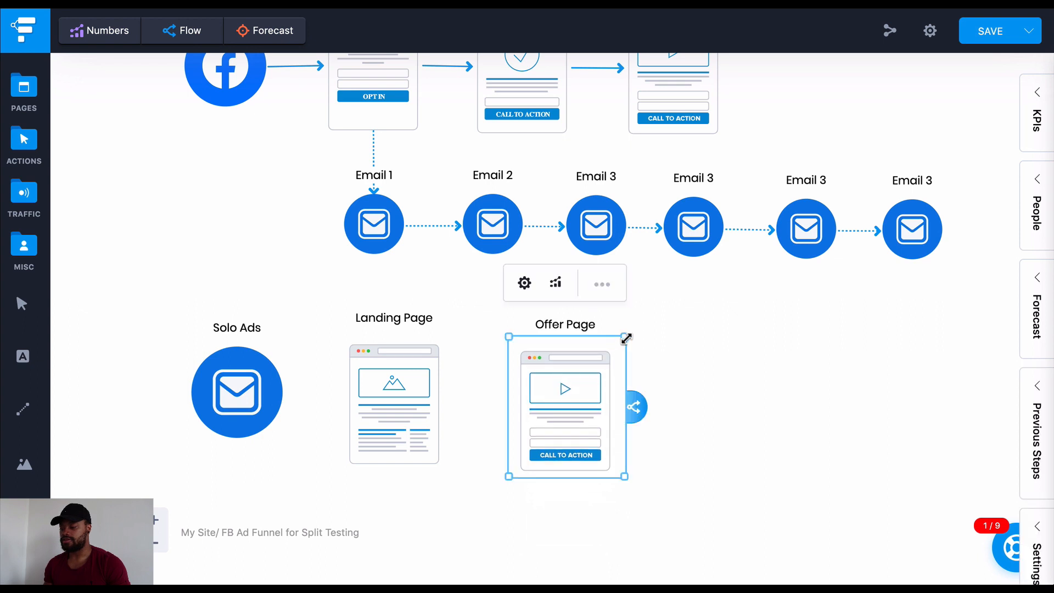
click(645, 332)
click(582, 387)
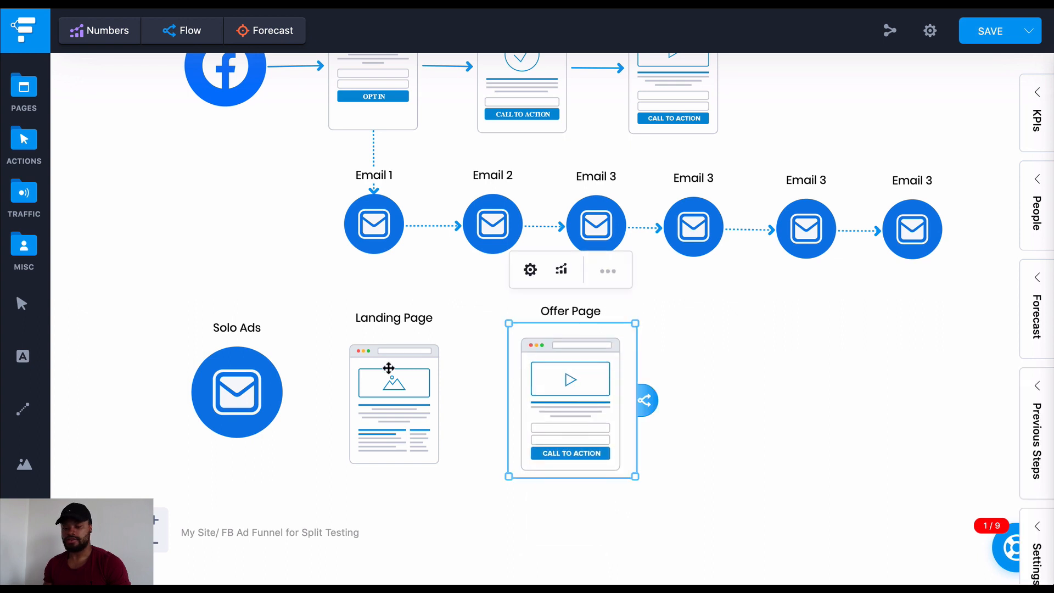
click(419, 370)
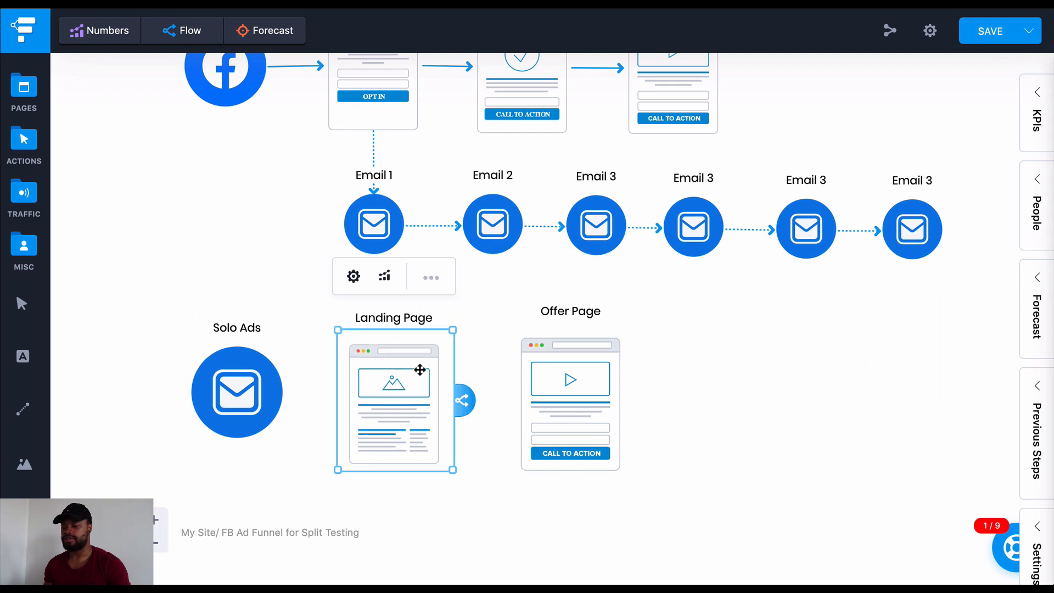
drag(455, 326, 466, 322)
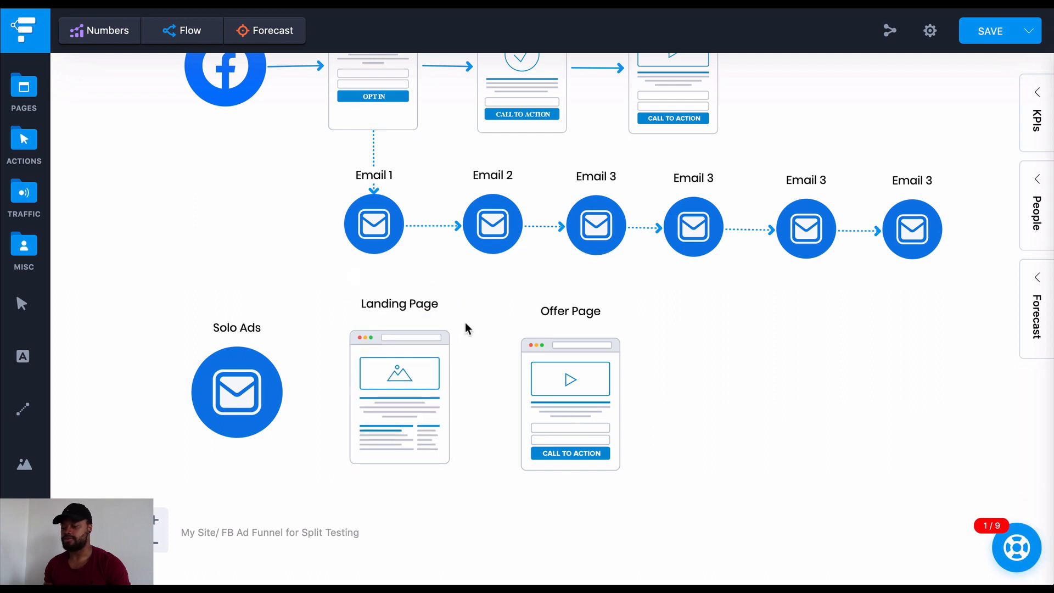
Connect the Solo Ads icon to the Landing Page and the Landing Page to the new Offer Page
click(241, 386)
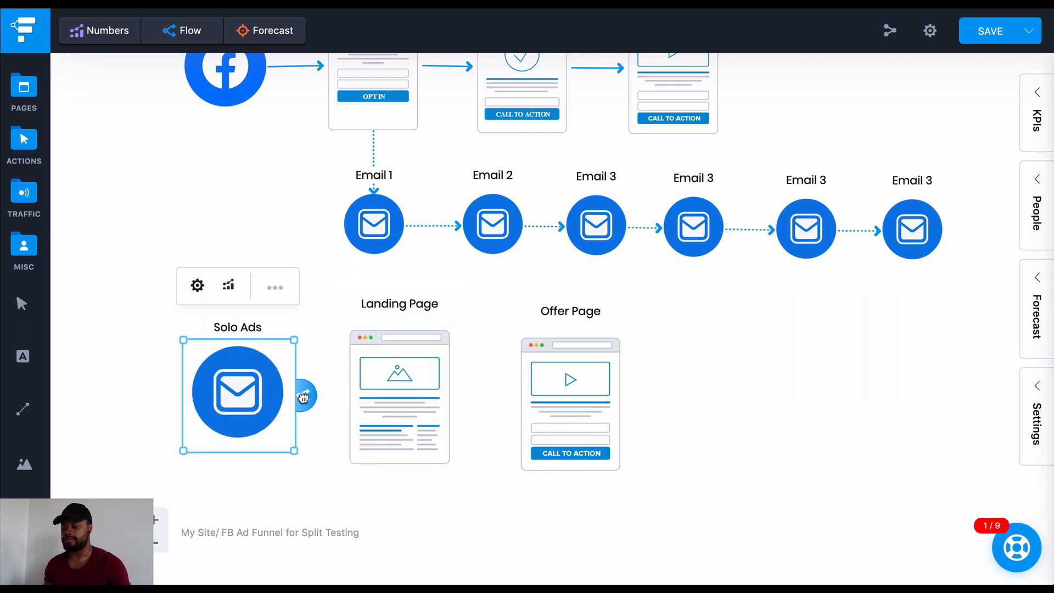
drag(303, 396, 398, 395)
click(432, 395)
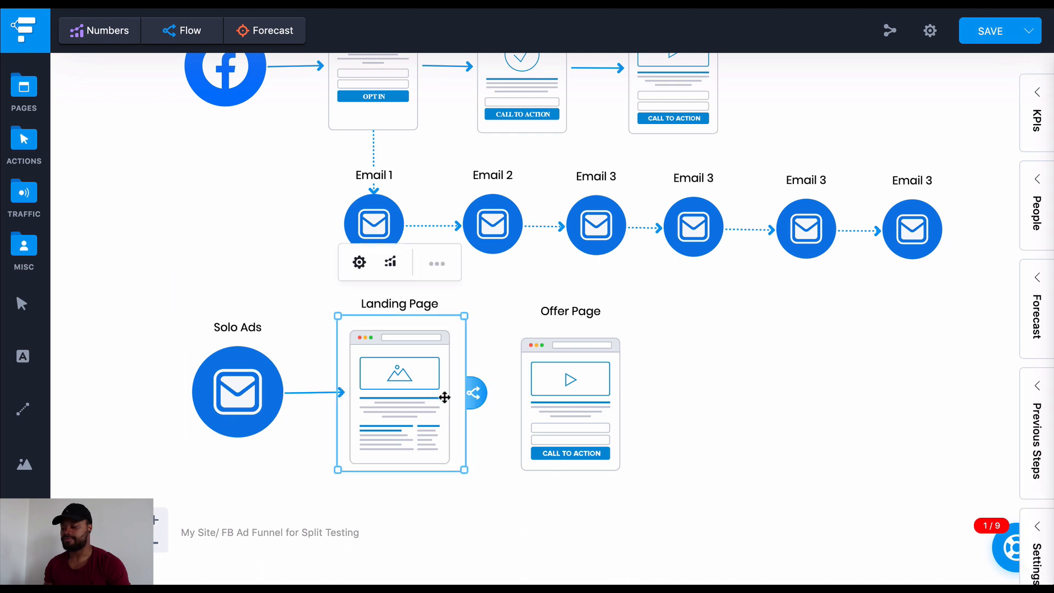
drag(474, 393, 552, 397)
Move the whole Solo Ads funnel together slightly down and to the right, away from the email row
scroll(654, 418, down, 4)
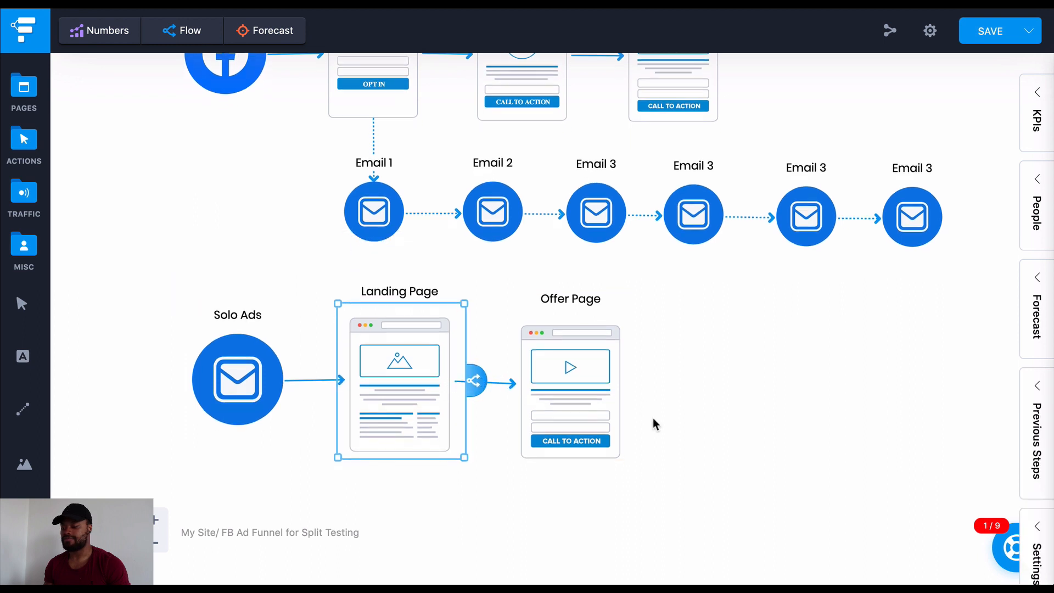
click(182, 241)
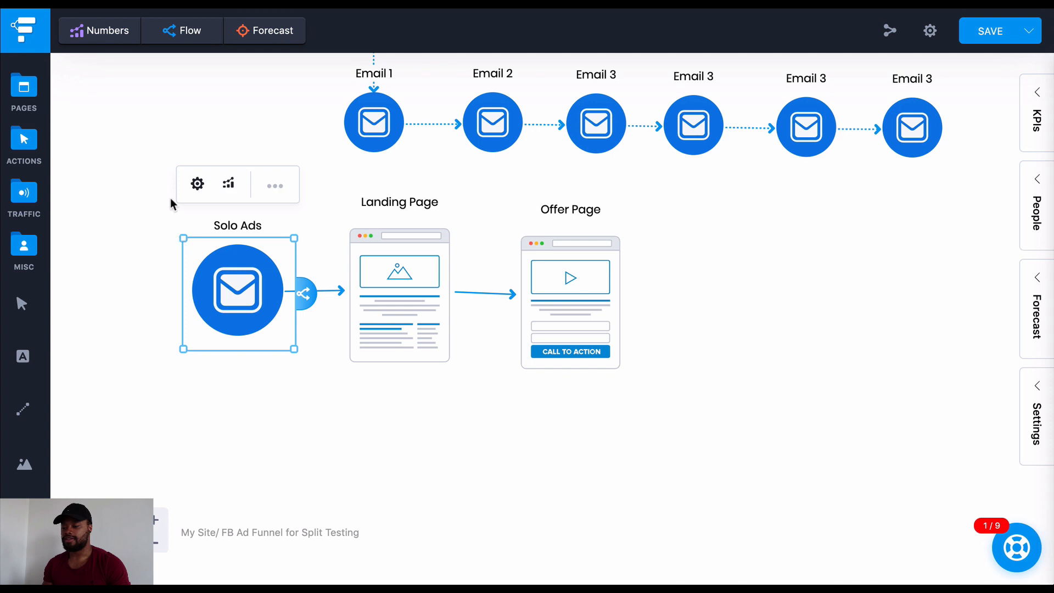
drag(137, 158, 651, 376)
drag(582, 291, 610, 317)
click(751, 317)
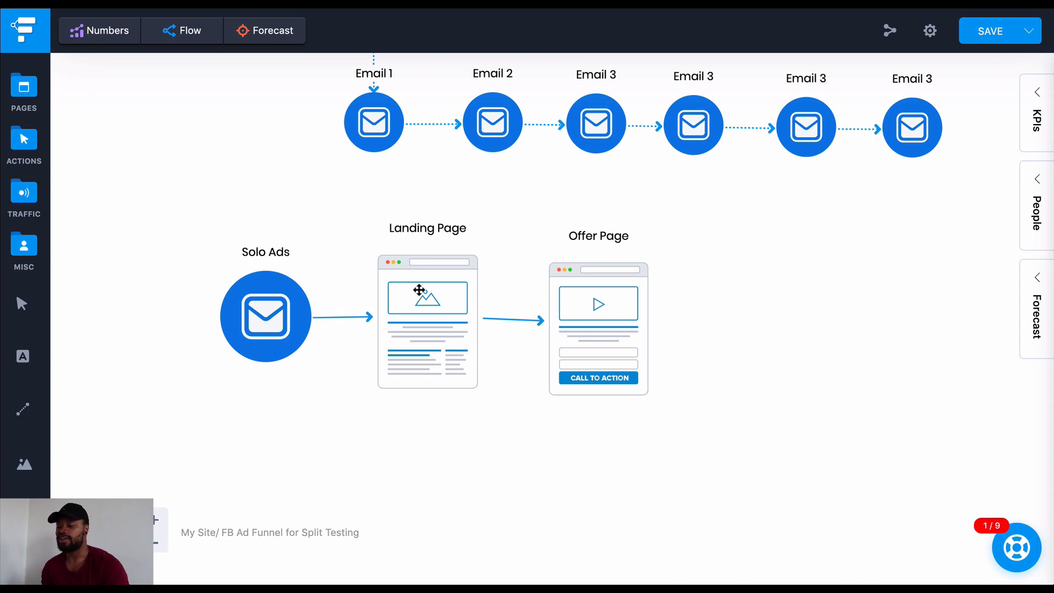
Nudge the Solo Ads icon slightly left and align the lower Offer Page level with the Landing Page
click(321, 298)
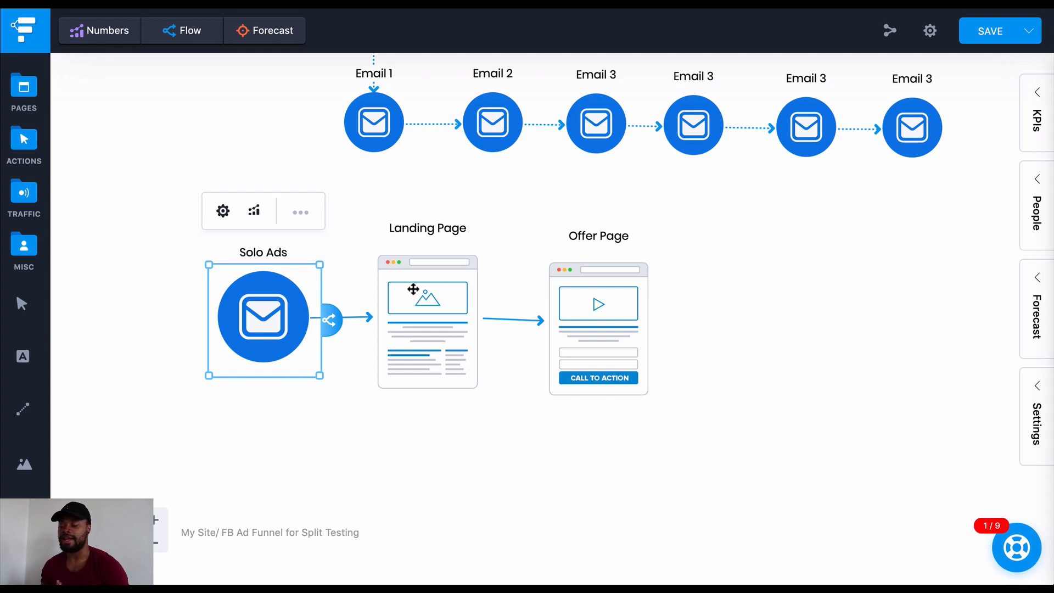
click(451, 296)
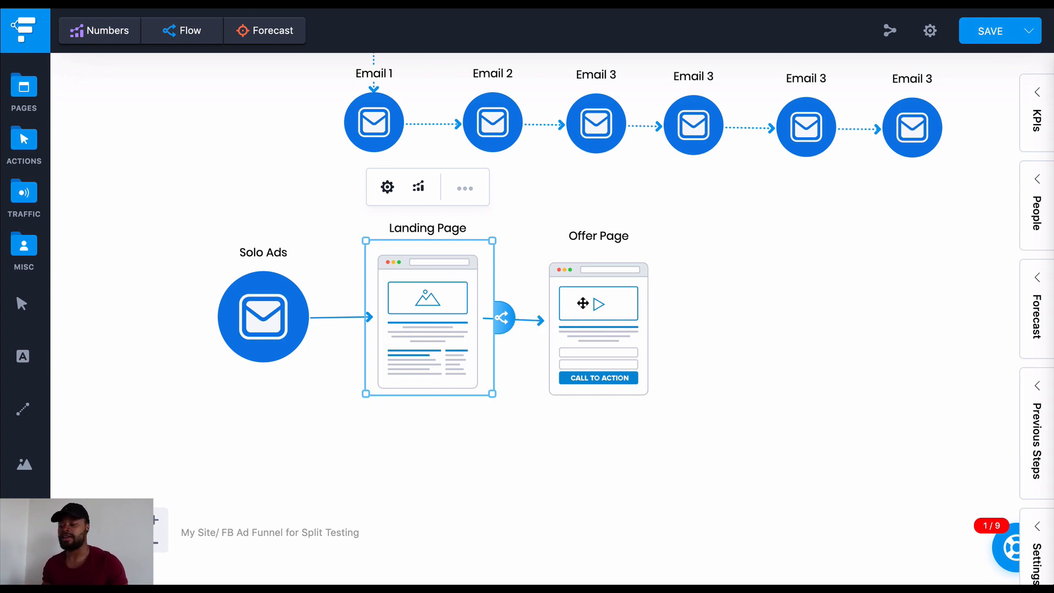
click(622, 300)
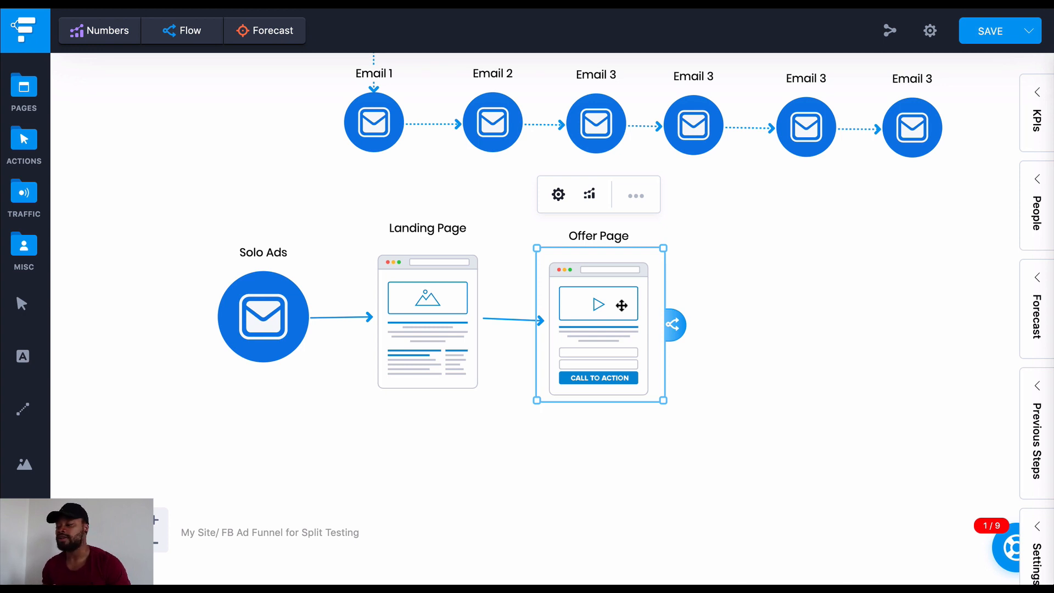
drag(621, 306, 618, 295)
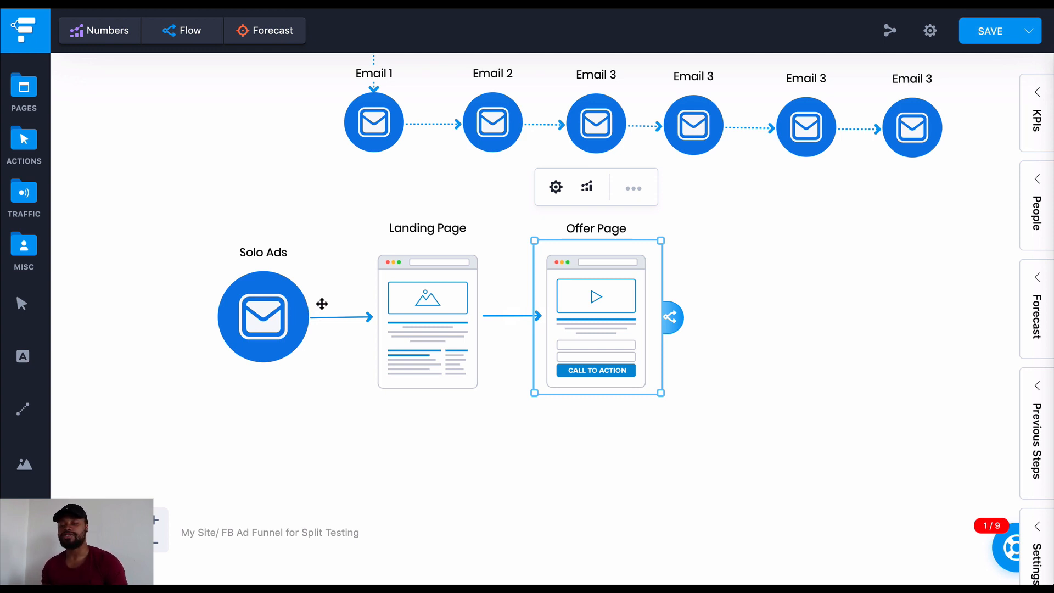
Look over both funnels on the canvas and review the headline and signup form of the Ted's Woodworking opt-in page
scroll(322, 303, up, 2)
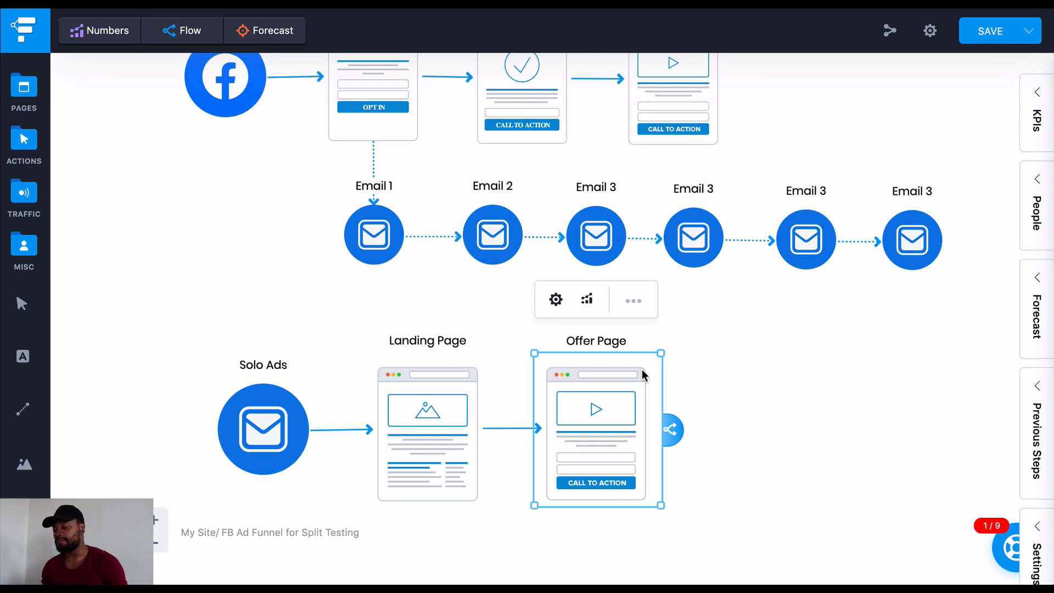
scroll(642, 369, down, 1)
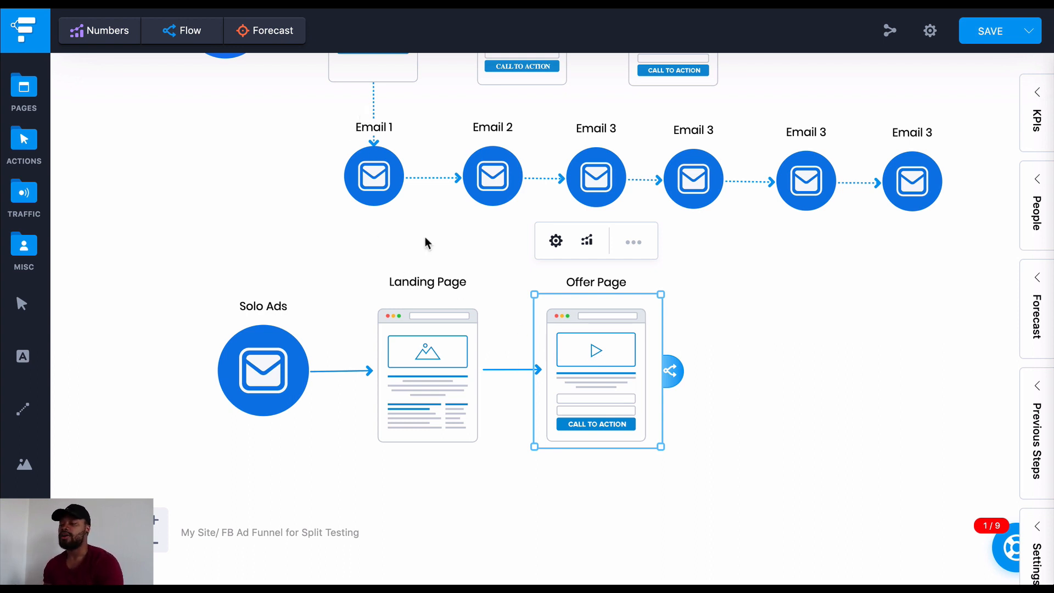
scroll(425, 237, up, 2)
scroll(426, 241, up, 1)
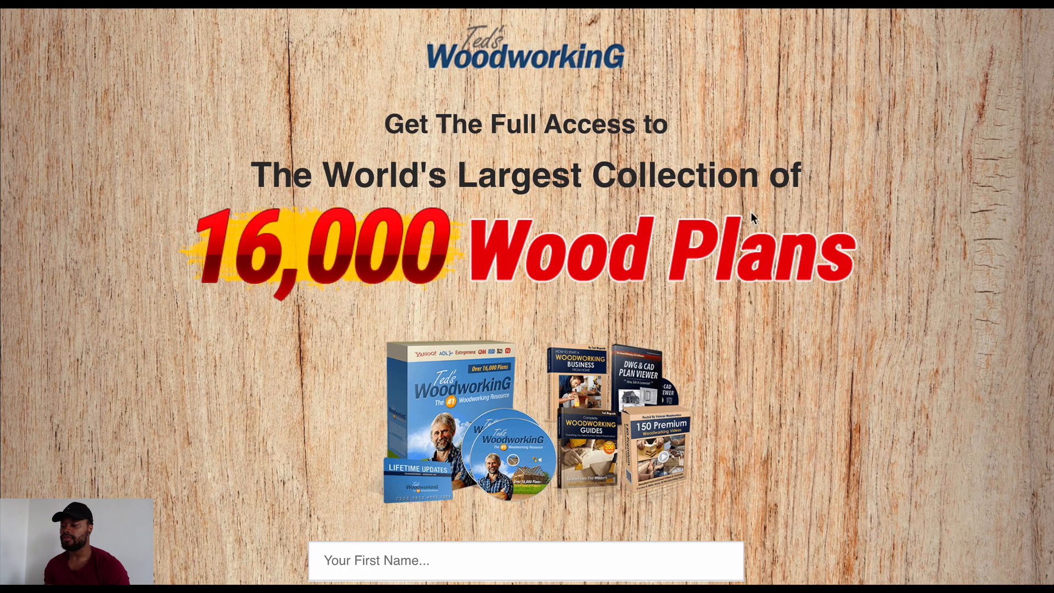
scroll(486, 196, down, 1)
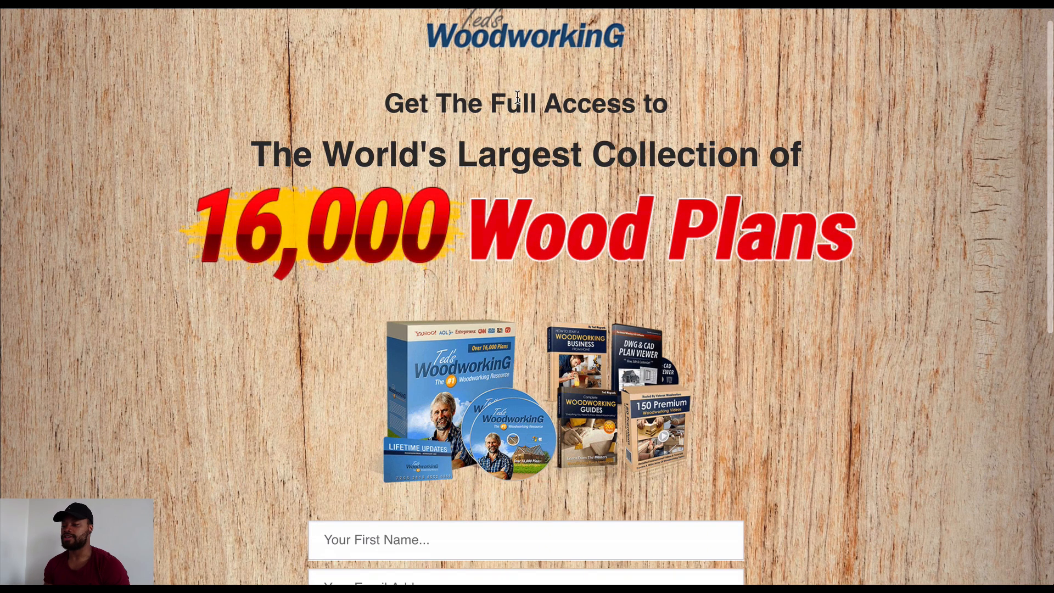
scroll(517, 97, up, 1)
scroll(518, 97, down, 1)
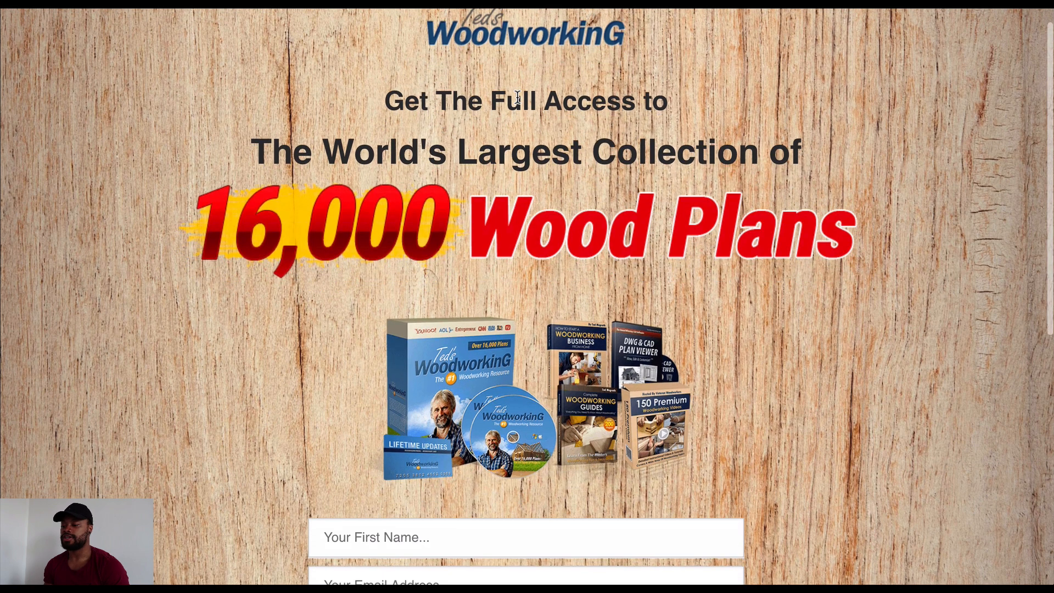
scroll(518, 97, up, 1)
scroll(518, 97, down, 1)
scroll(606, 122, down, 3)
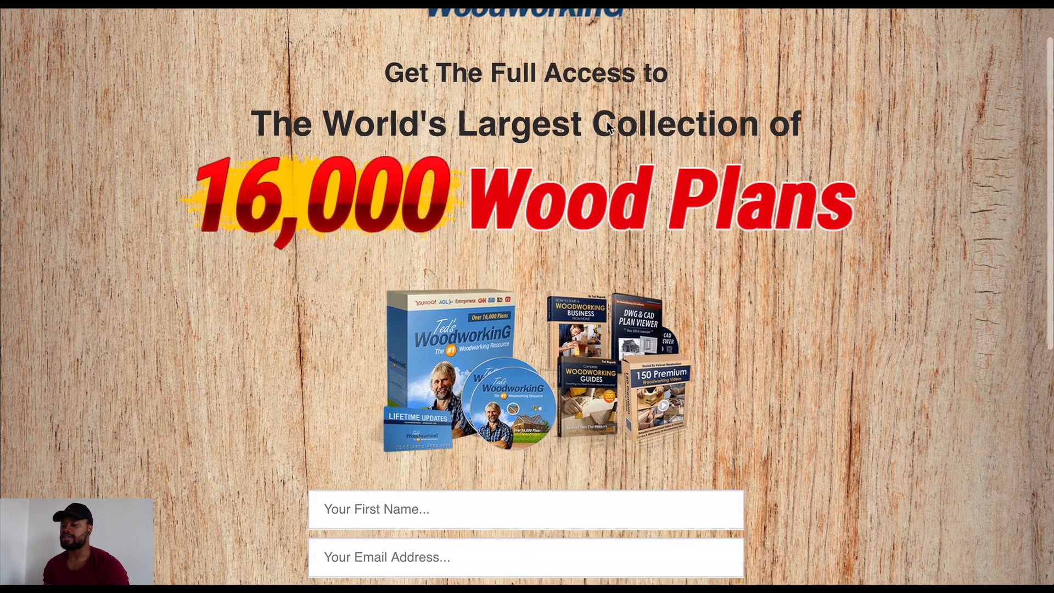
scroll(608, 124, down, 8)
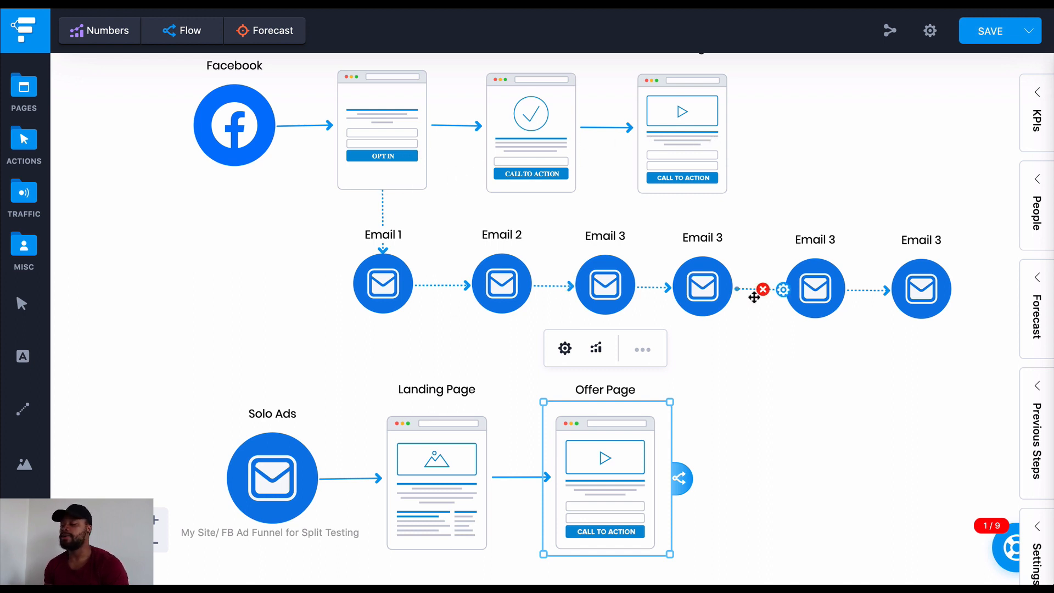
Compare the Facebook and Solo Ads funnels on the canvas and look at the solo ad seller search on Udimi
scroll(532, 324, down, 1)
scroll(531, 324, up, 3)
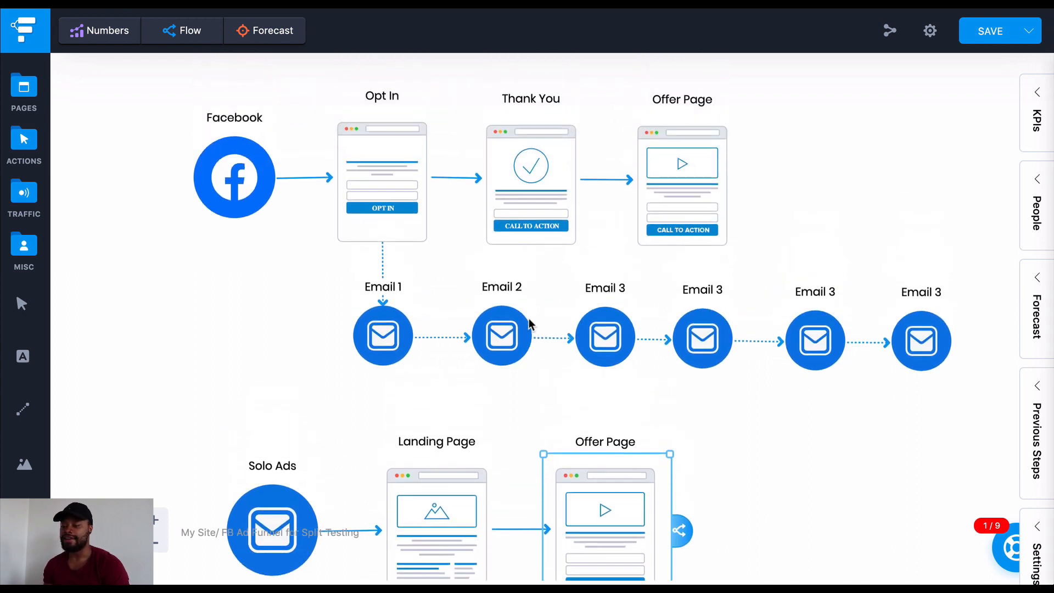
scroll(530, 322, down, 5)
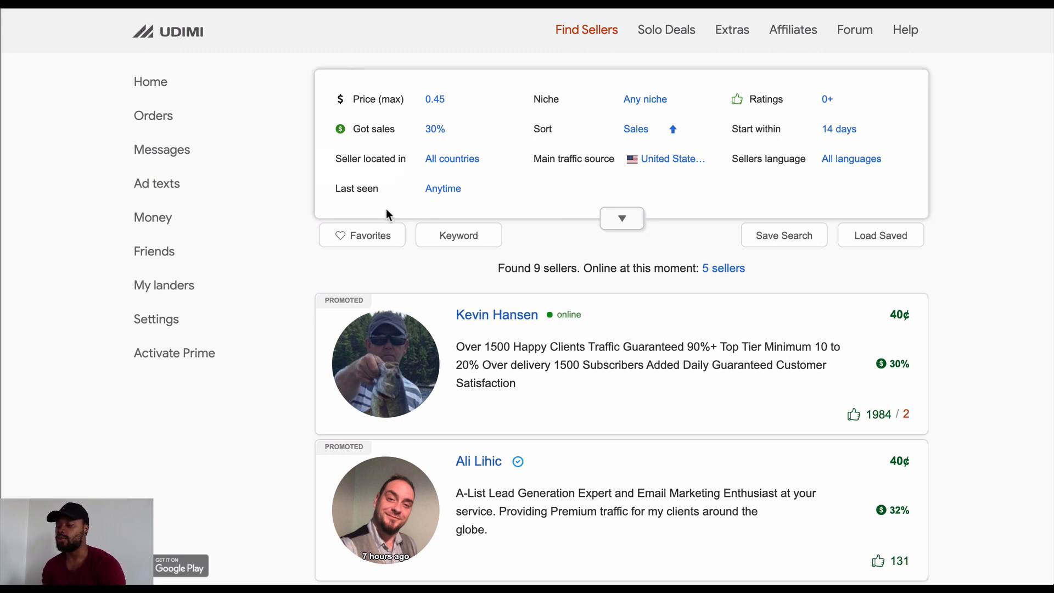
scroll(387, 211, down, 1)
scroll(386, 211, up, 1)
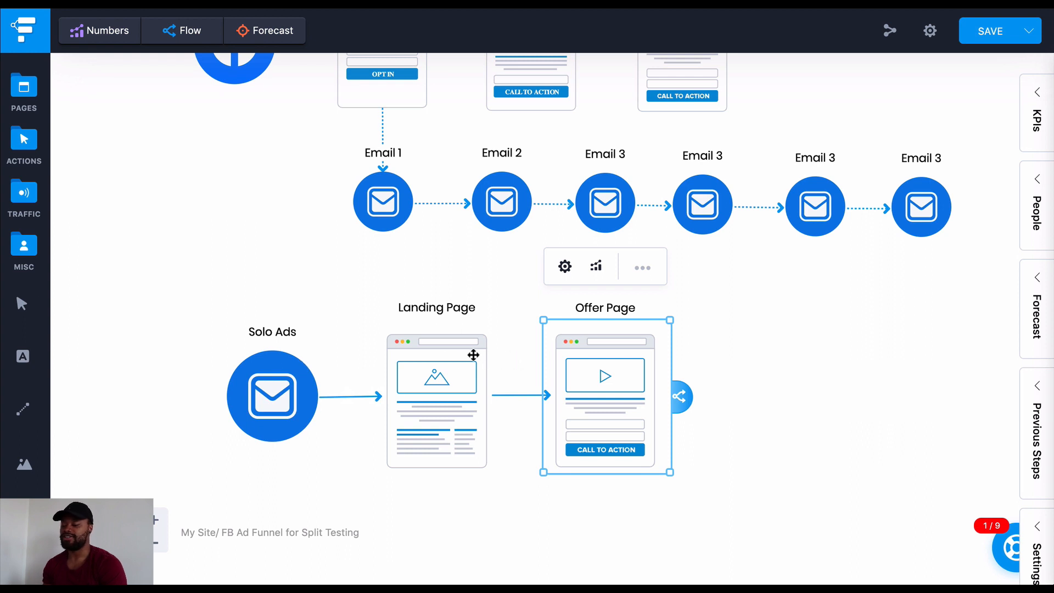
click(629, 374)
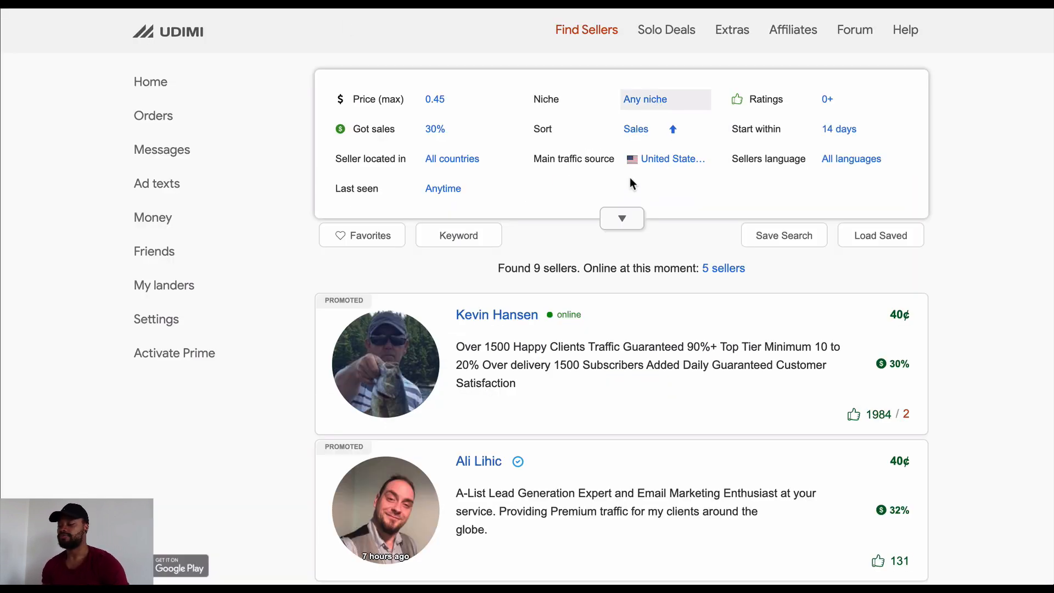
On Udimi, set the sellers' main traffic source filter to All countries and look through the seller list
click(663, 164)
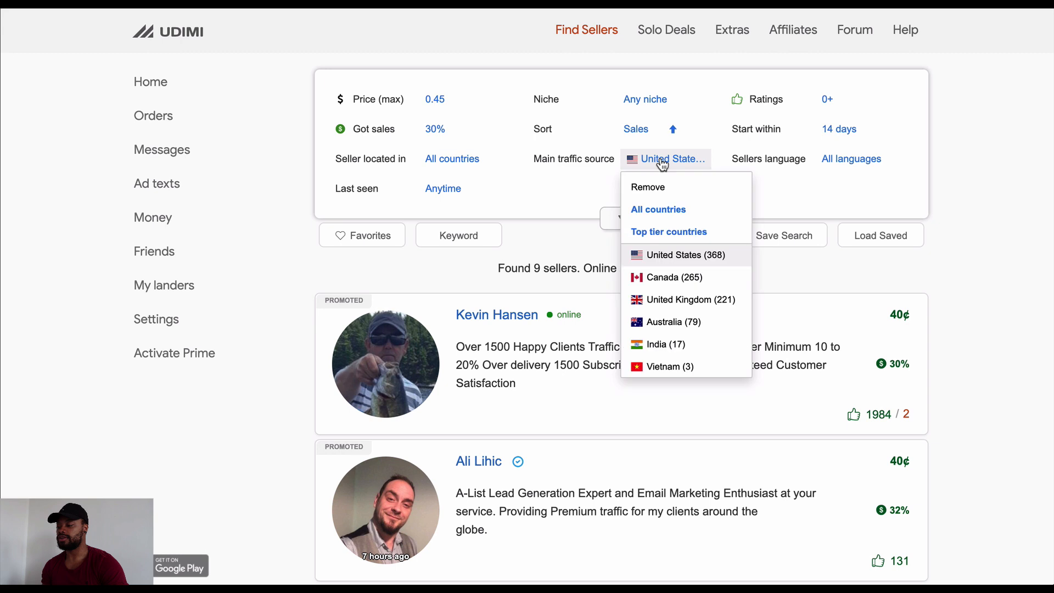
click(659, 209)
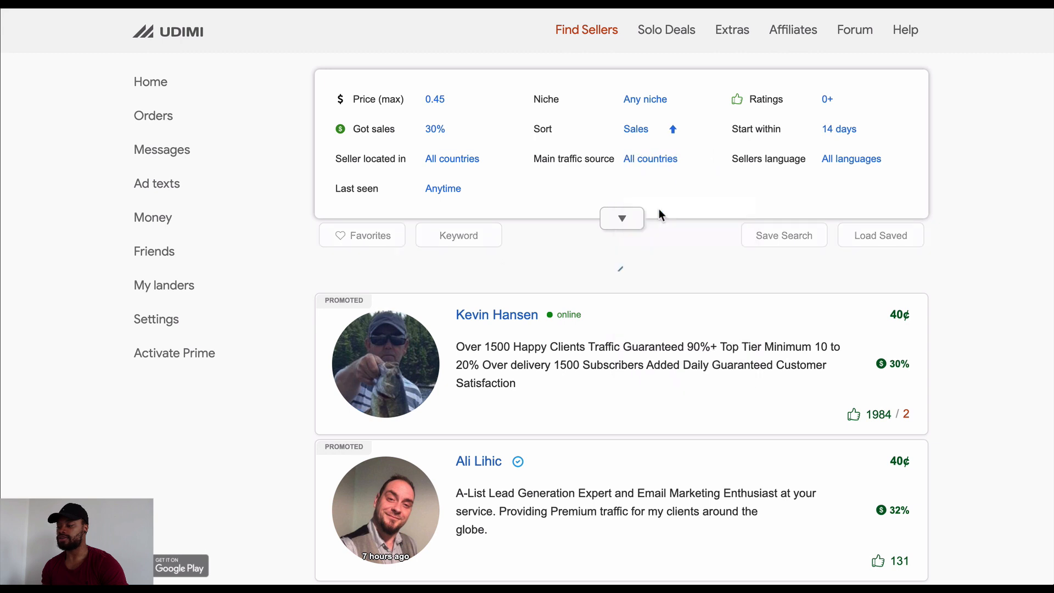
click(649, 161)
click(605, 185)
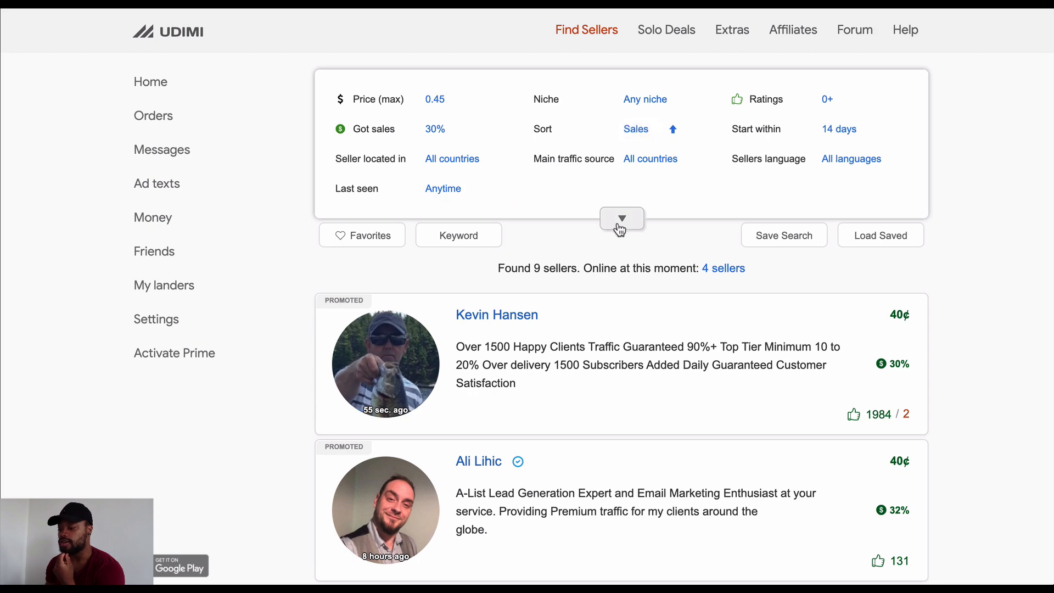
scroll(620, 230, down, 20)
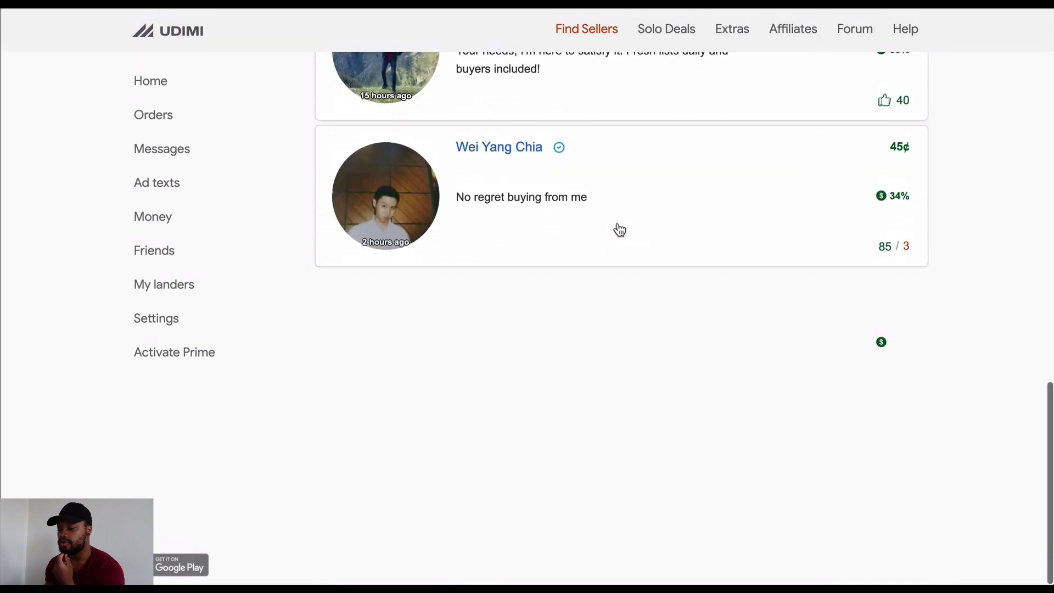
scroll(620, 230, up, 20)
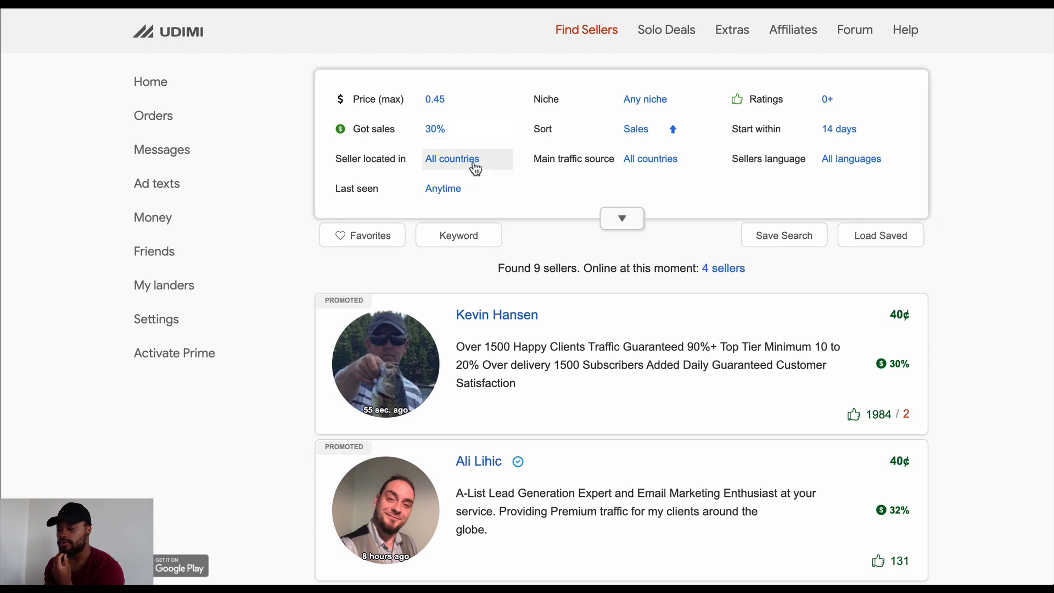
Filter the Udimi solo ad sellers by the Health niche
click(634, 112)
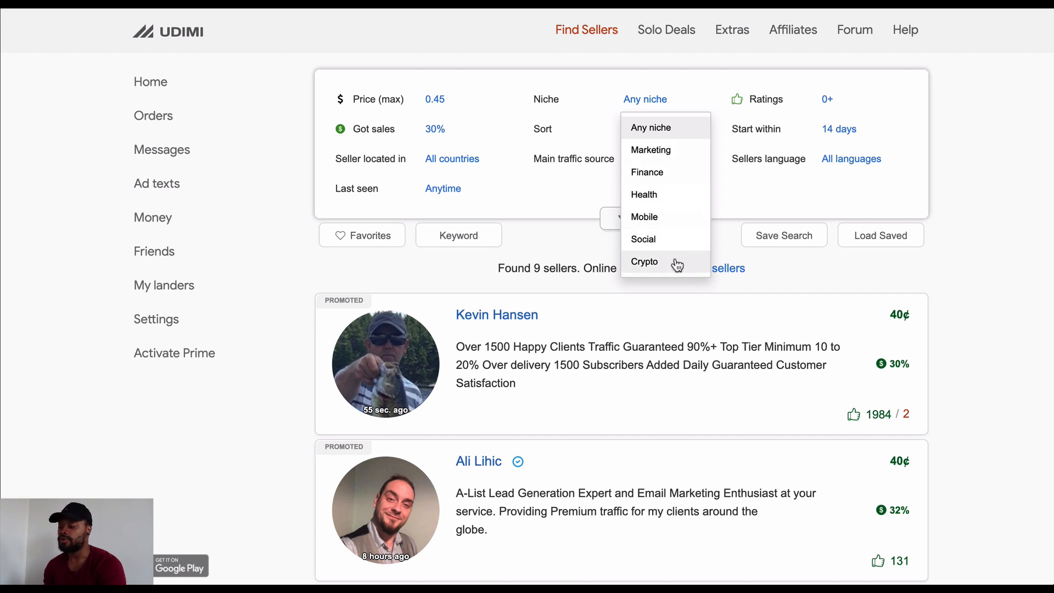
scroll(677, 265, down, 1)
scroll(679, 208, up, 1)
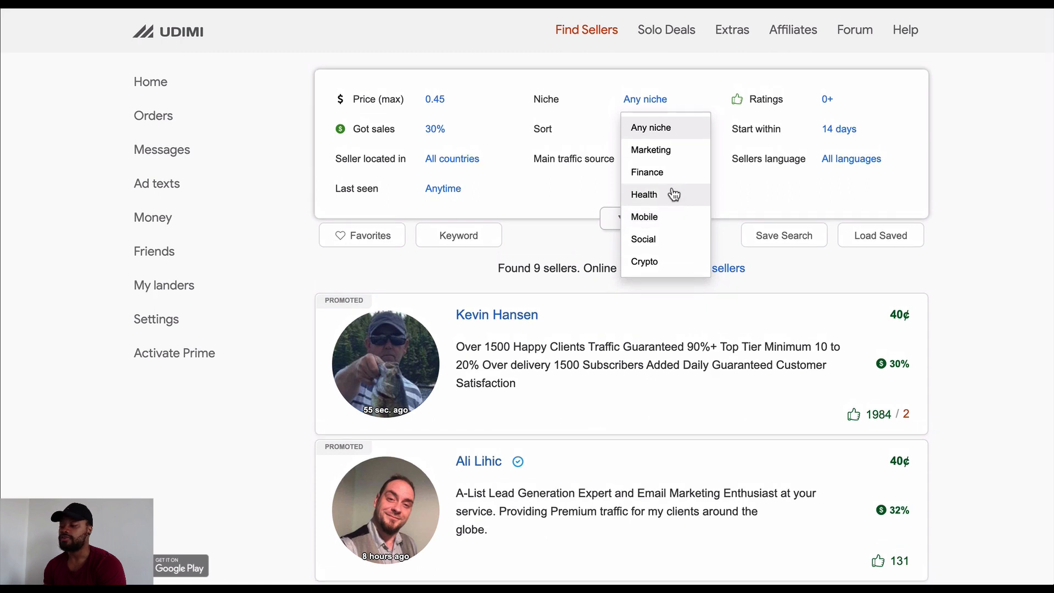
click(674, 193)
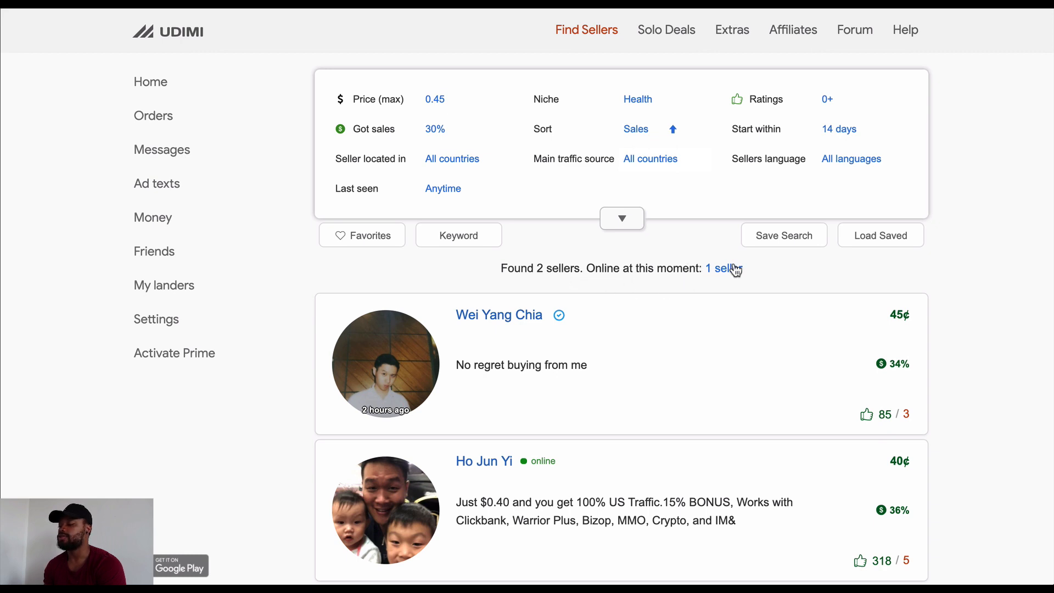
Look through the Health niche sellers on Udimi and open the profile of the seller charging 40¢
scroll(640, 276, down, 1)
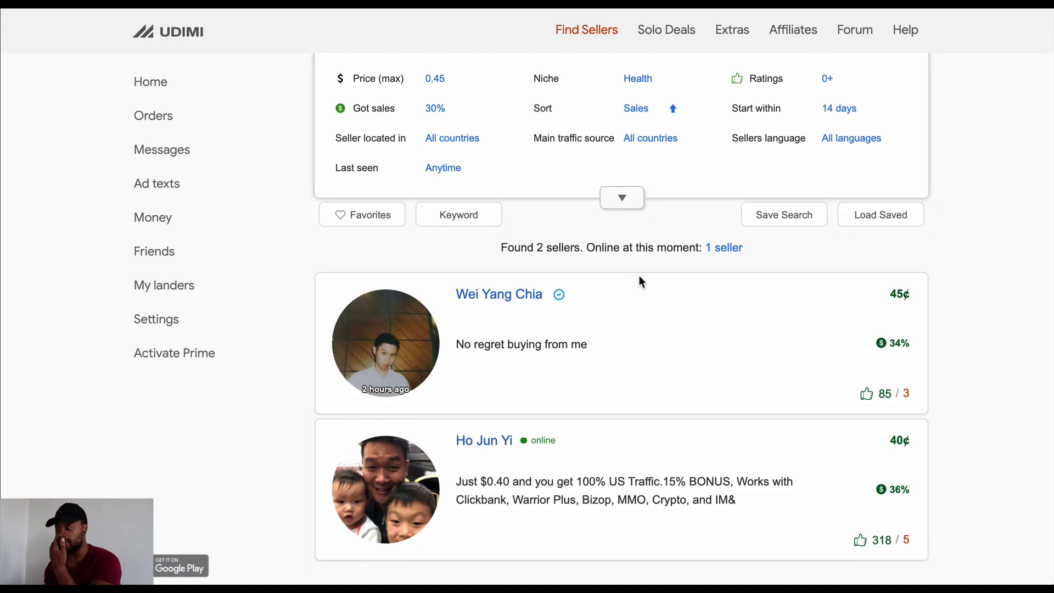
scroll(639, 276, down, 1)
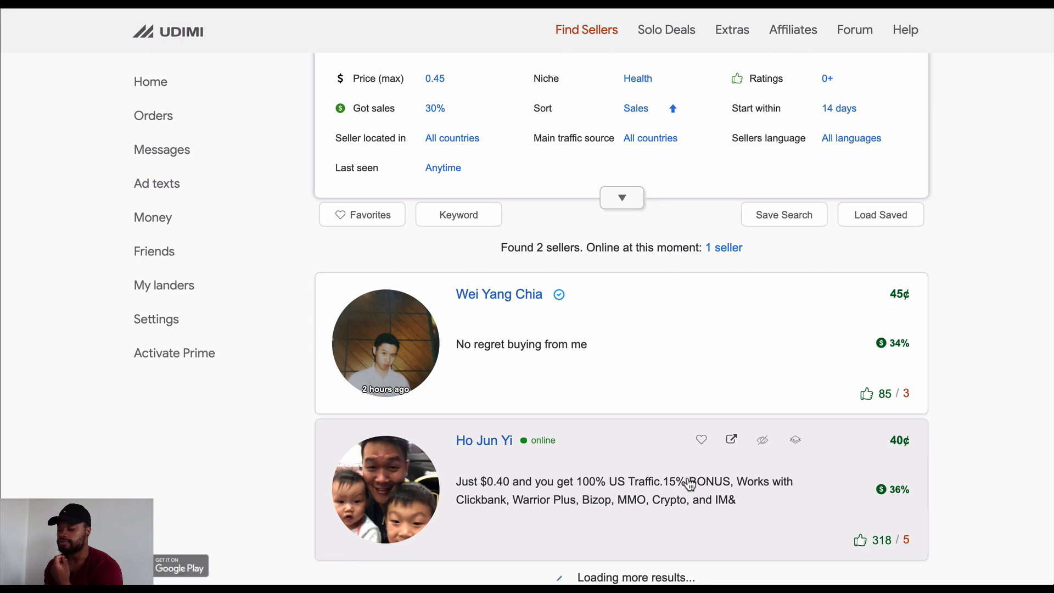
scroll(691, 486, down, 1)
click(691, 486)
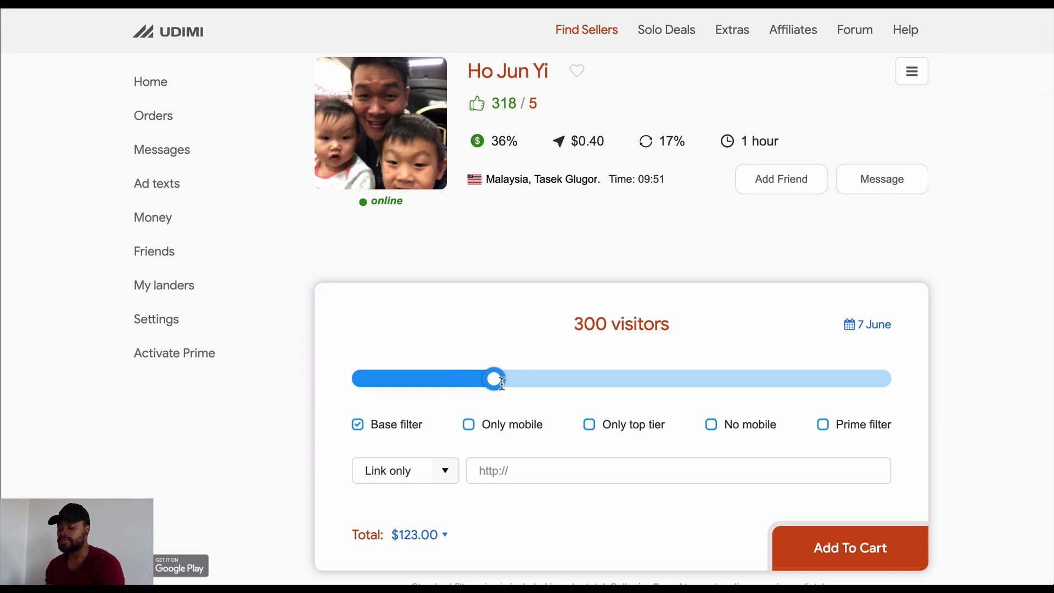
Raise the number of visitors in the solo ad order form to 400
mouse_move(498, 426)
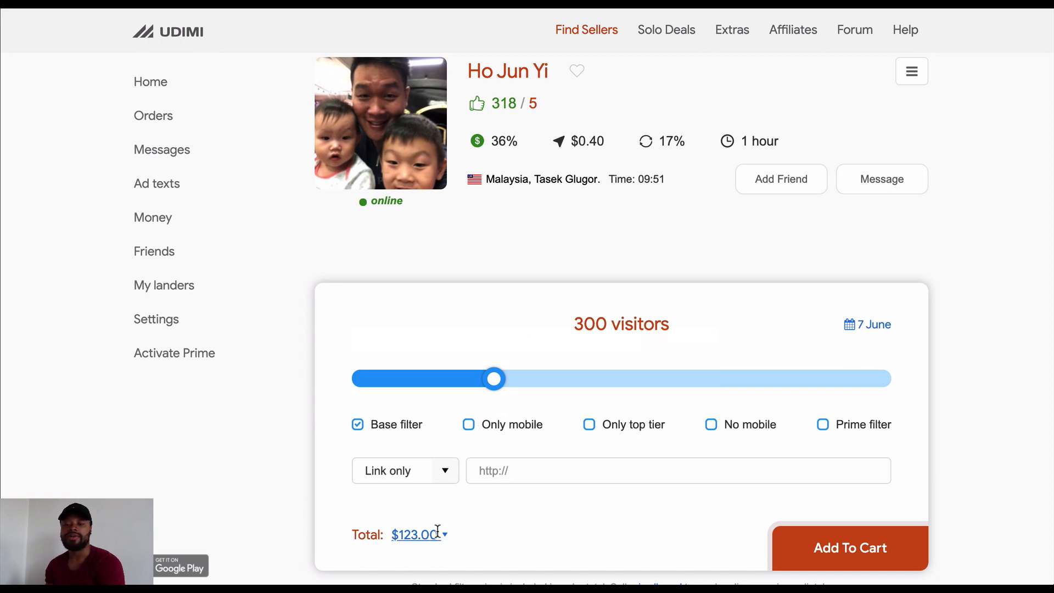
drag(494, 379, 519, 383)
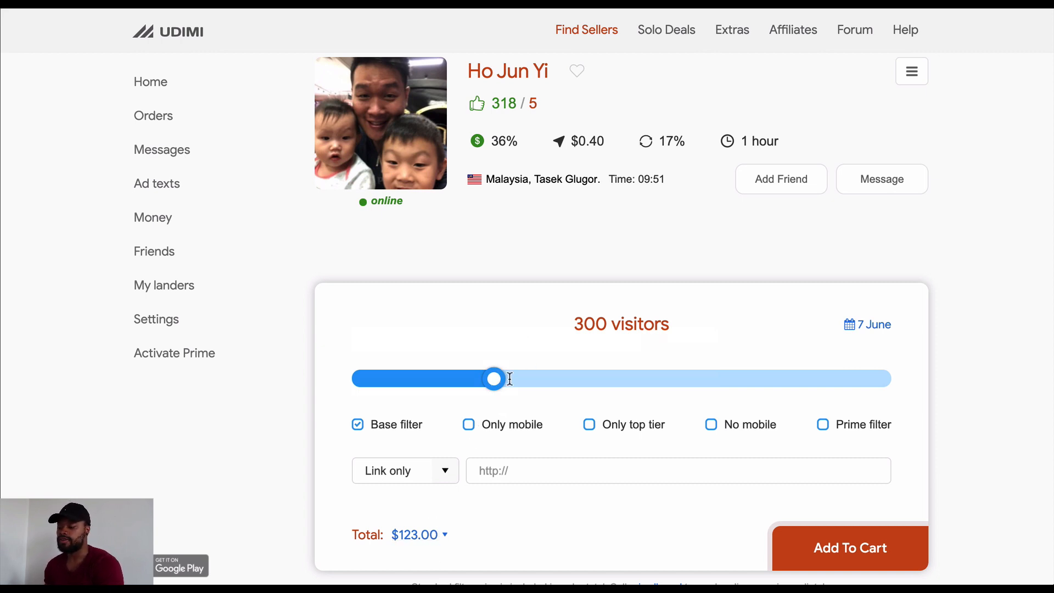
click(545, 379)
Back on the funnel canvas, add a text label below the Solo Ads funnel reading "$163 AD COST"
scroll(545, 384, down, 1)
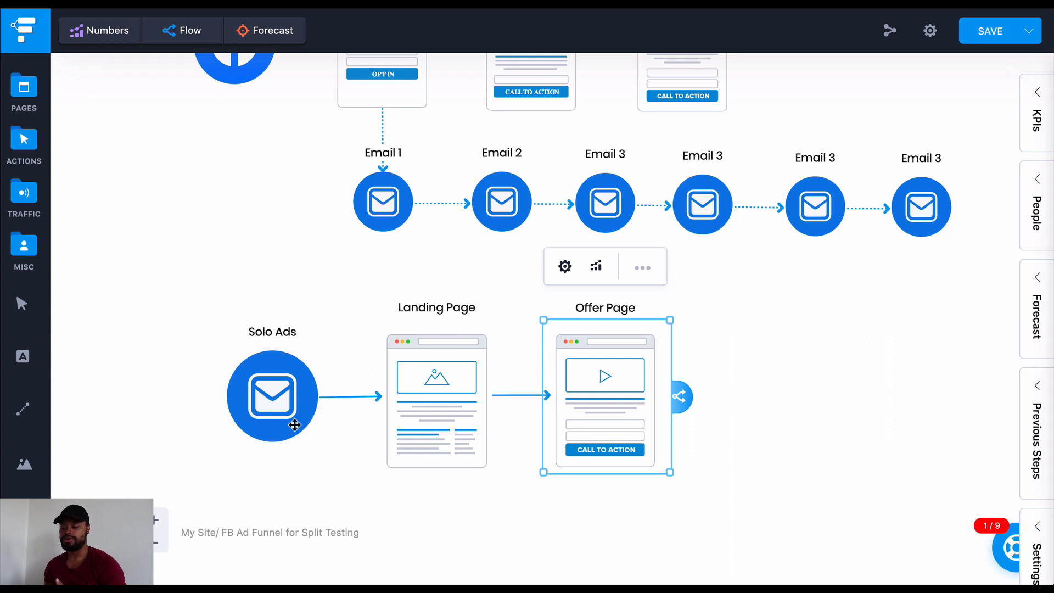
scroll(295, 425, down, 4)
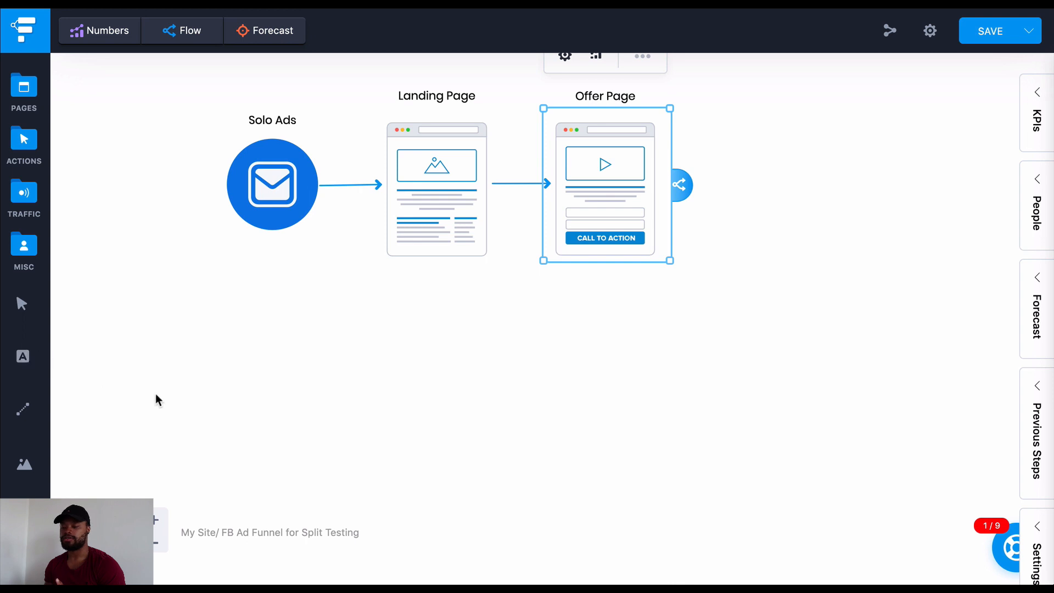
drag(35, 365, 215, 367)
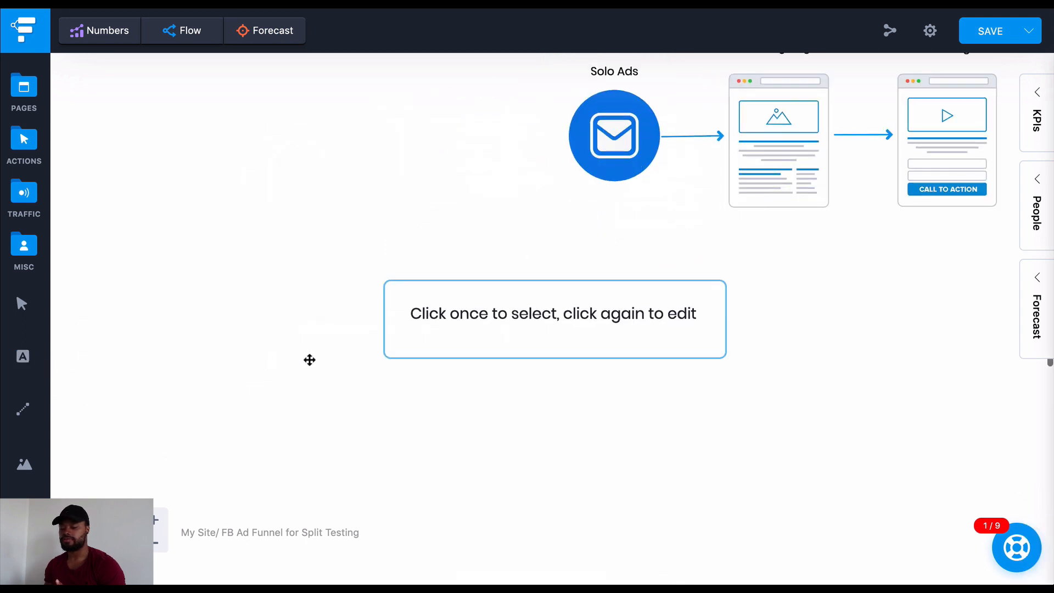
click(529, 307)
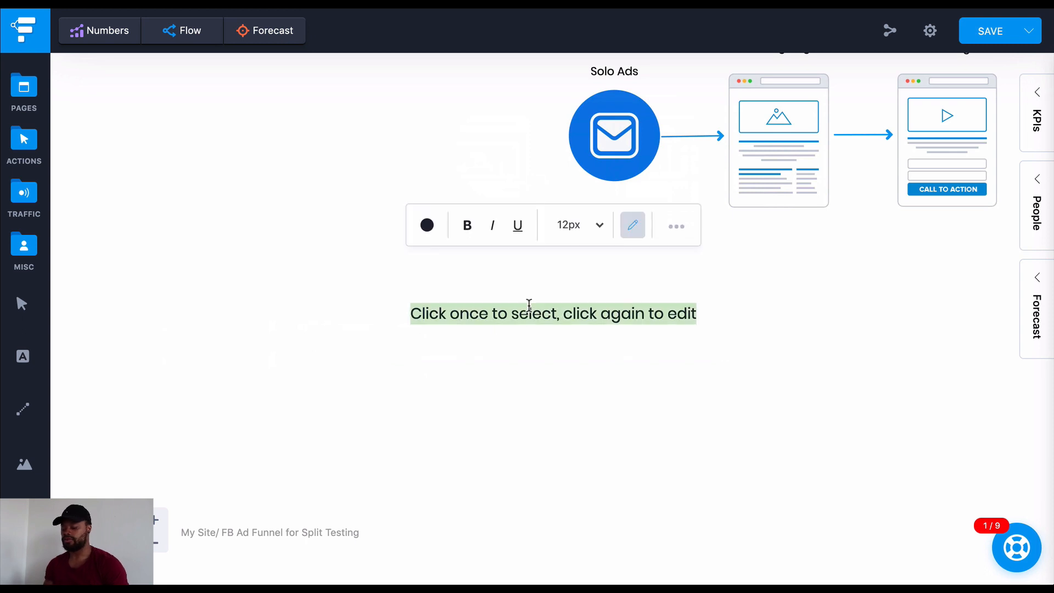
text($)
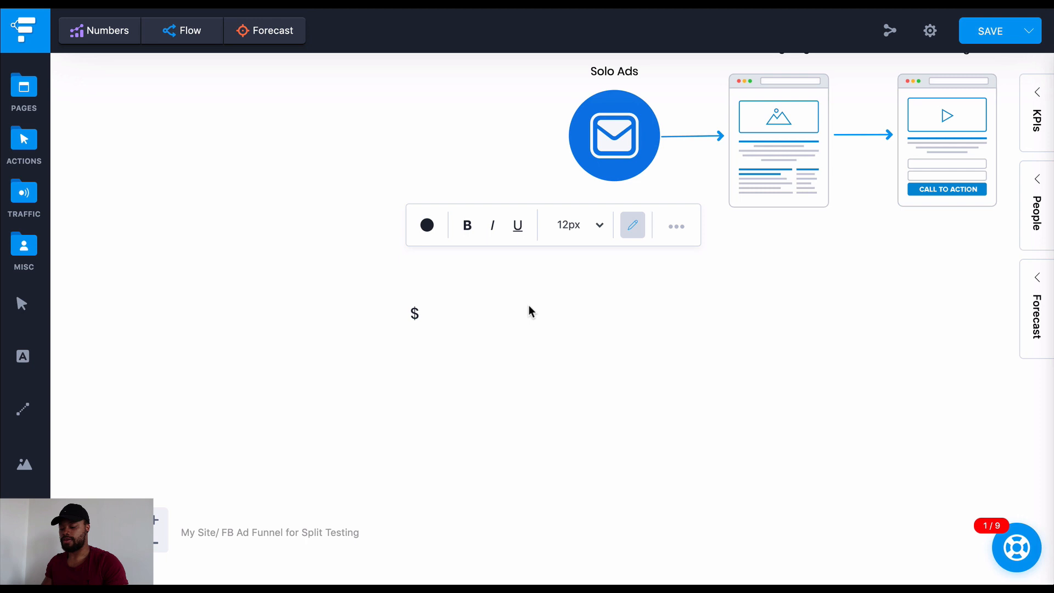
text(163 AD)
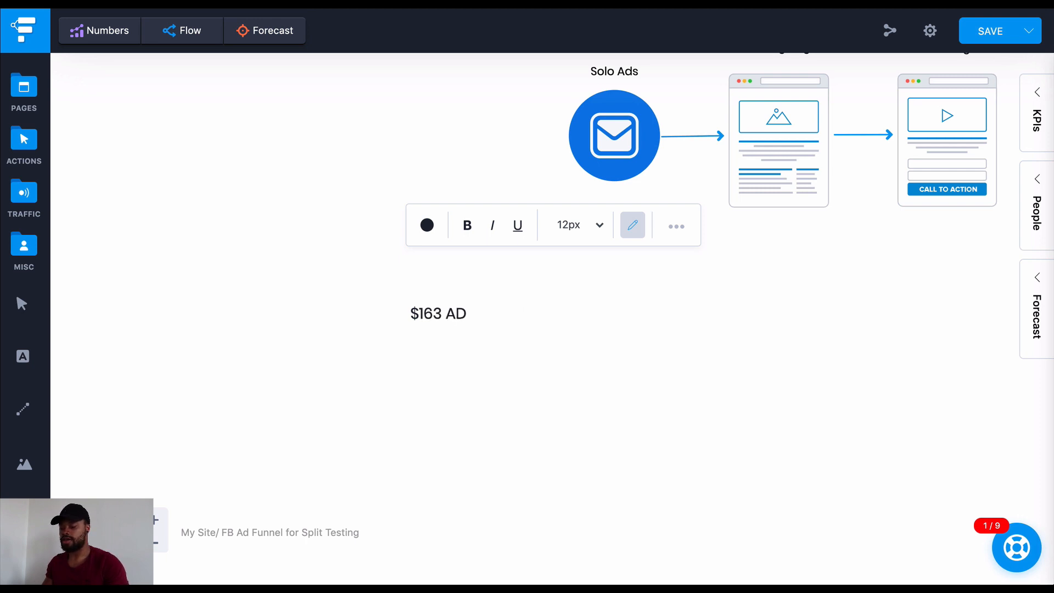
text( COST)
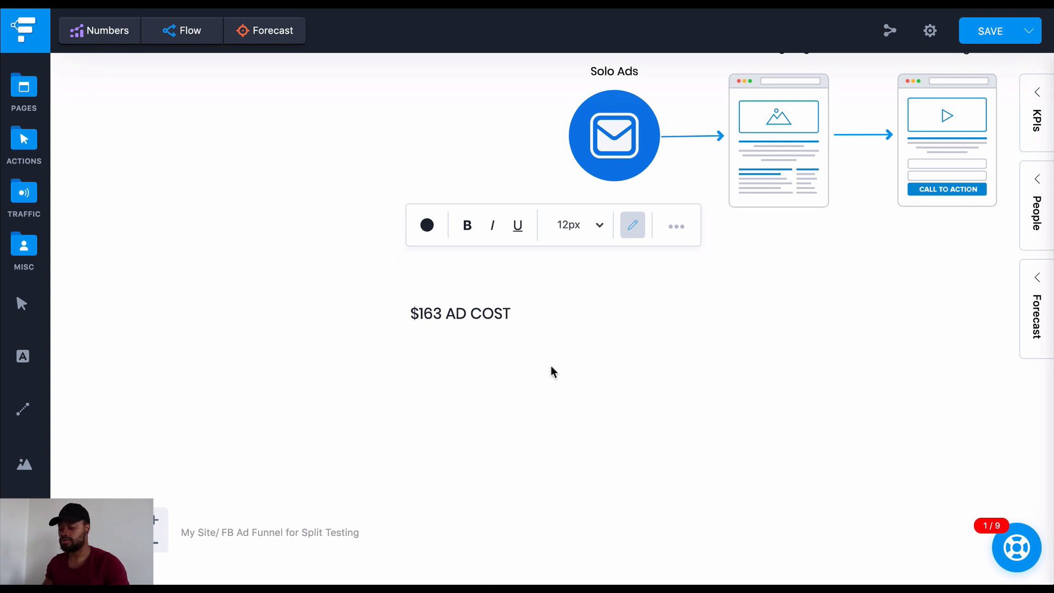
Extend the ad cost label with ">> 400 VISITS >>"
click(502, 315)
click(501, 315)
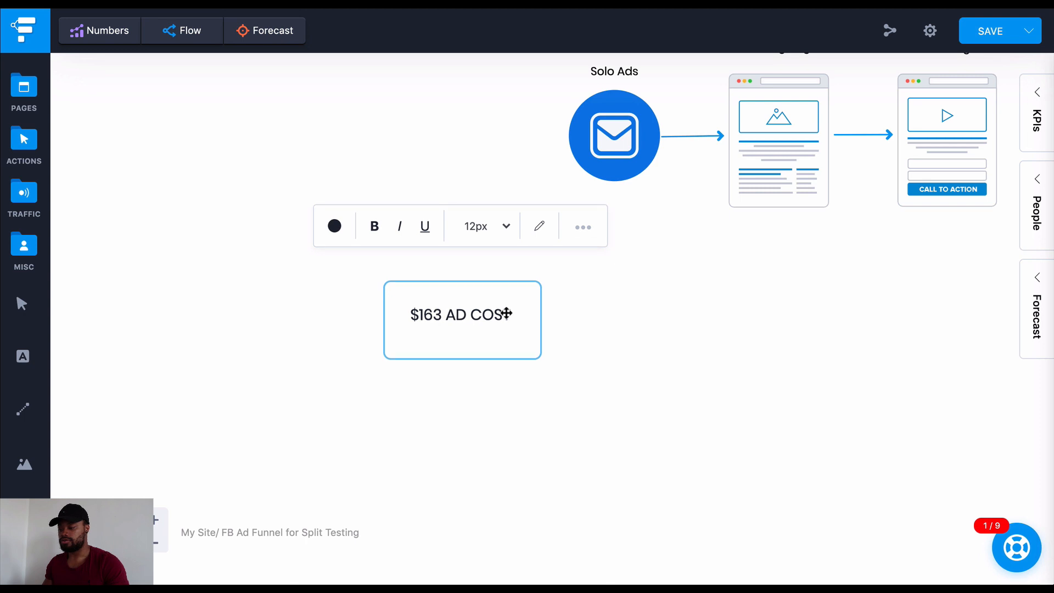
click(539, 234)
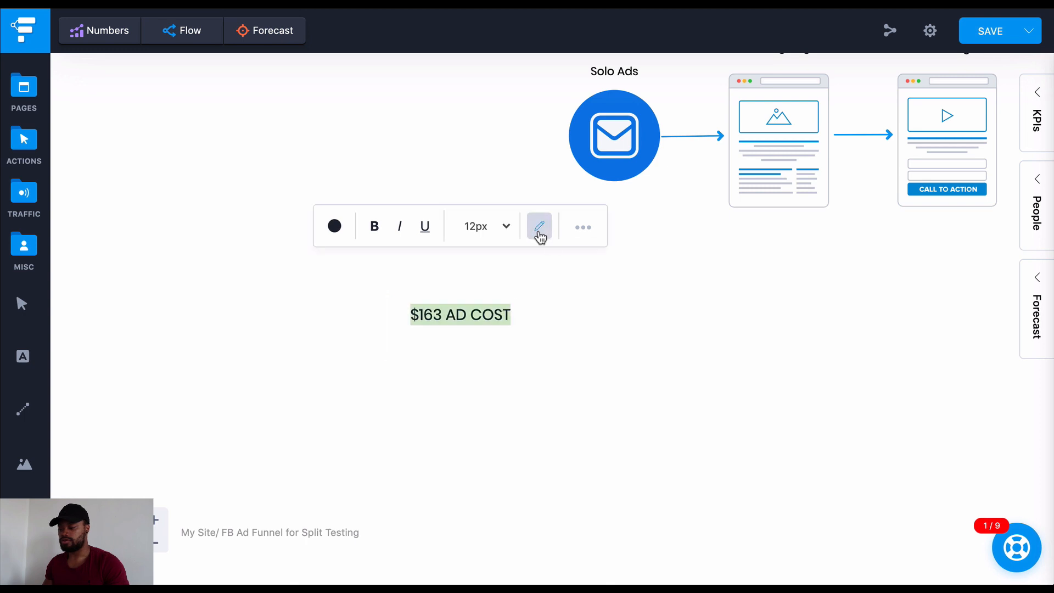
key(Right)
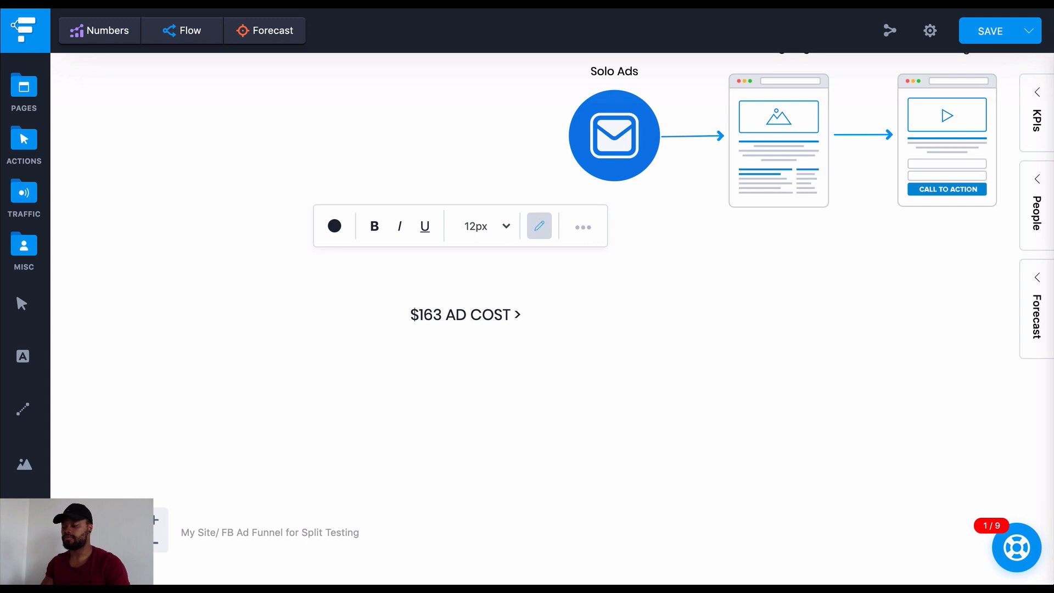
text(>>)
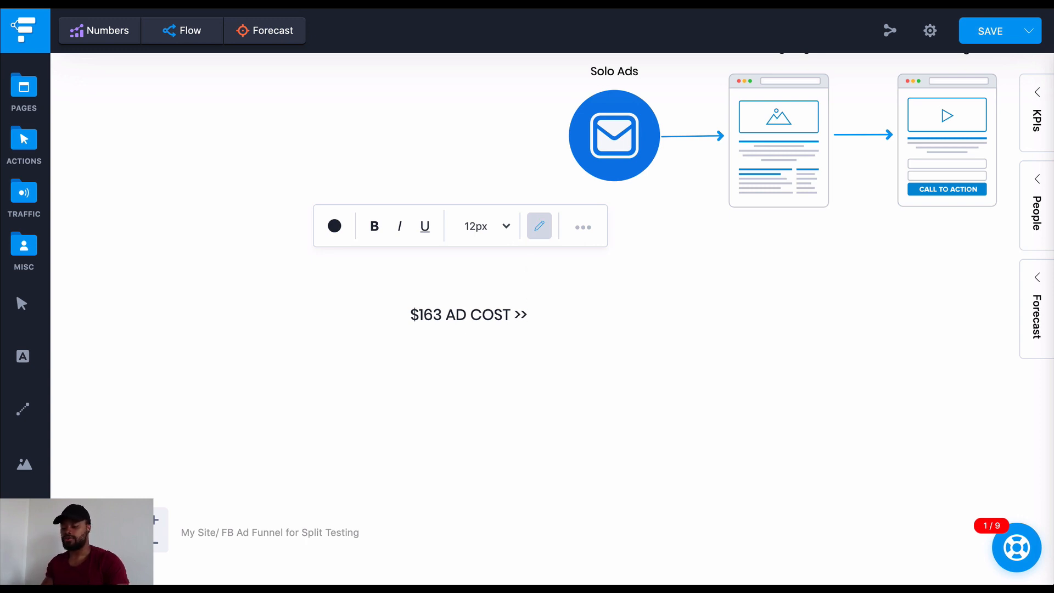
text( 400)
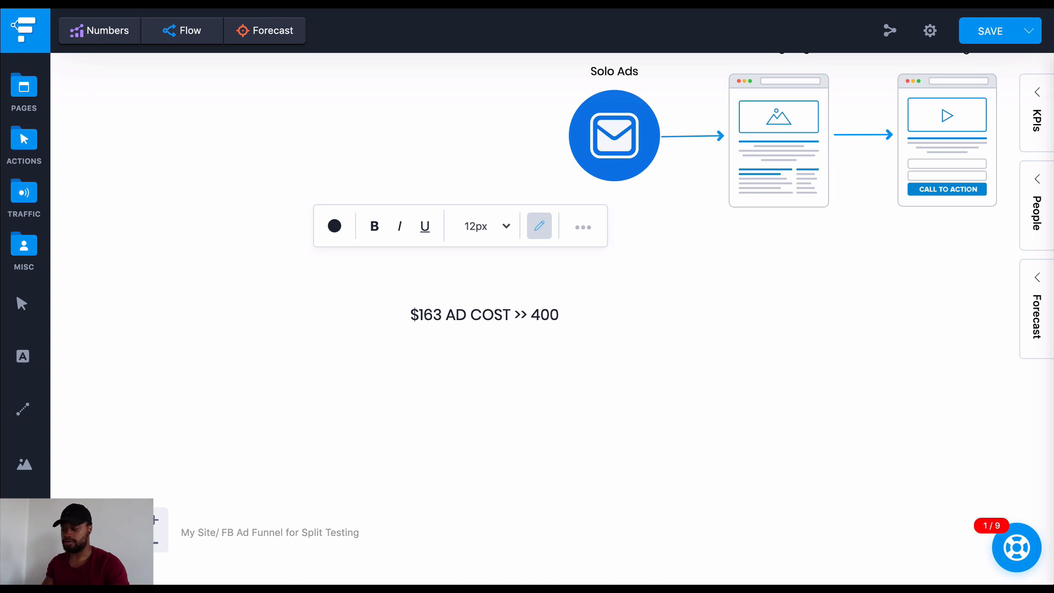
text( VISI)
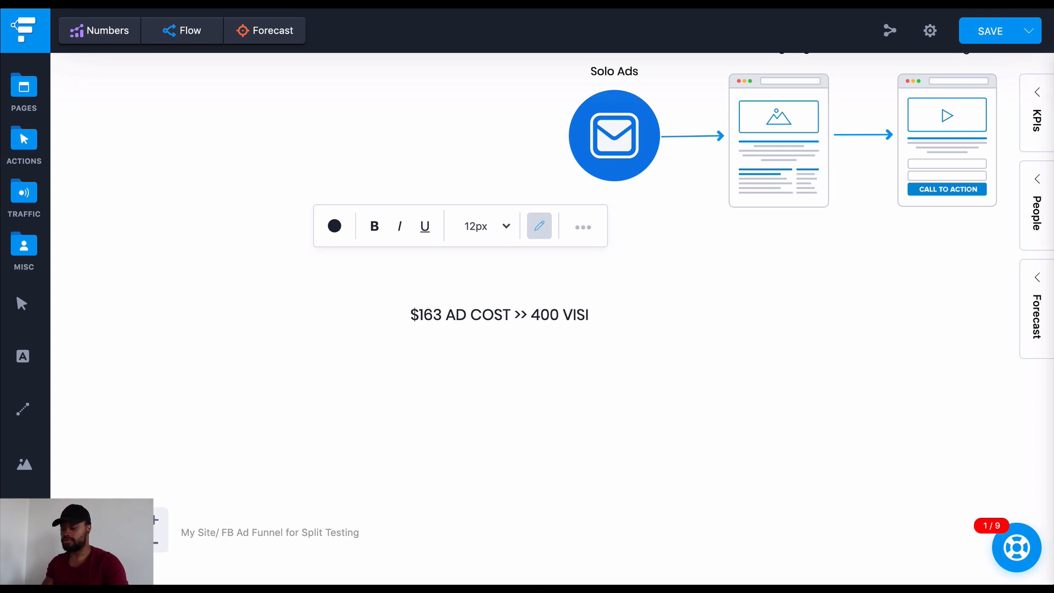
text(TS >>)
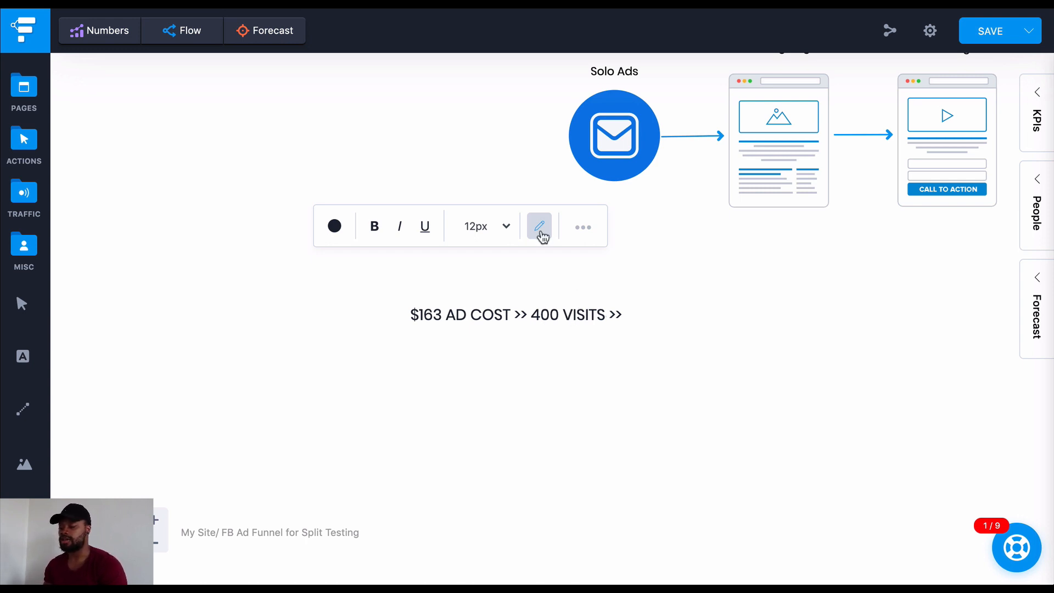
Continue the label after the visits with "40% Lander CTR >> 160"
double_click(621, 316)
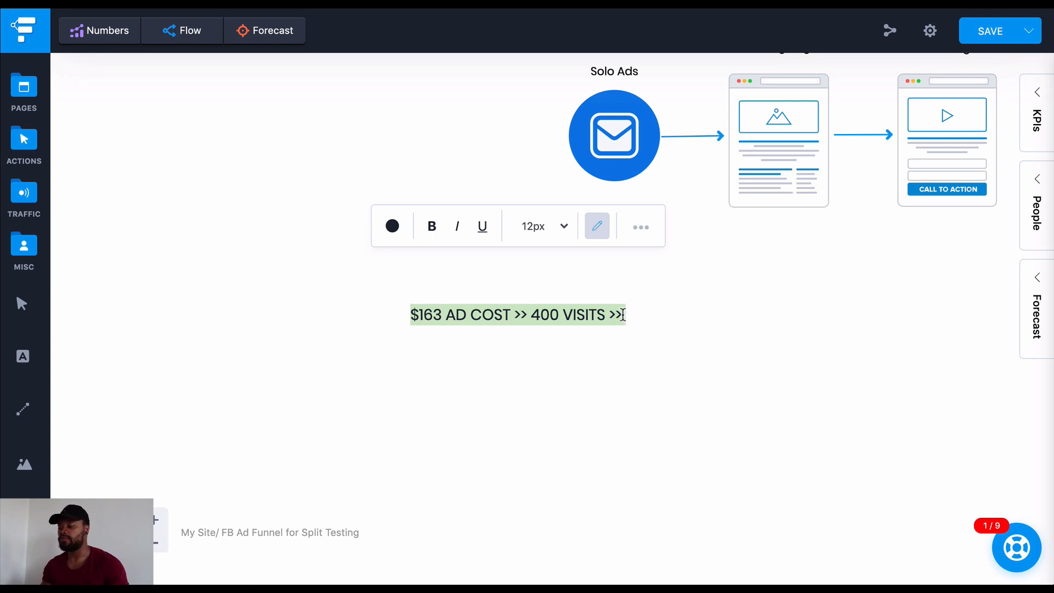
click(622, 315)
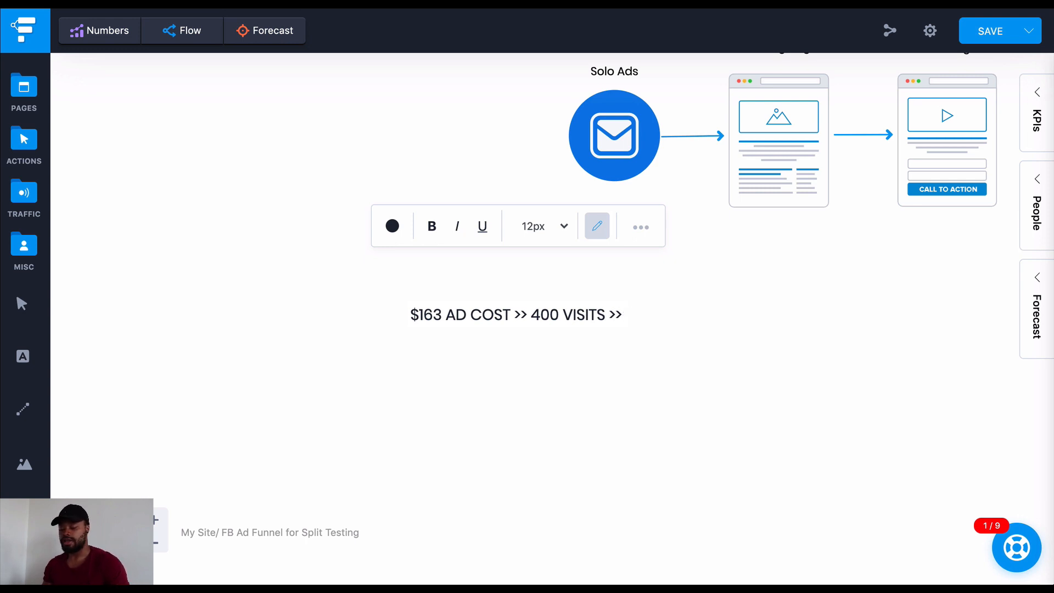
text(0)
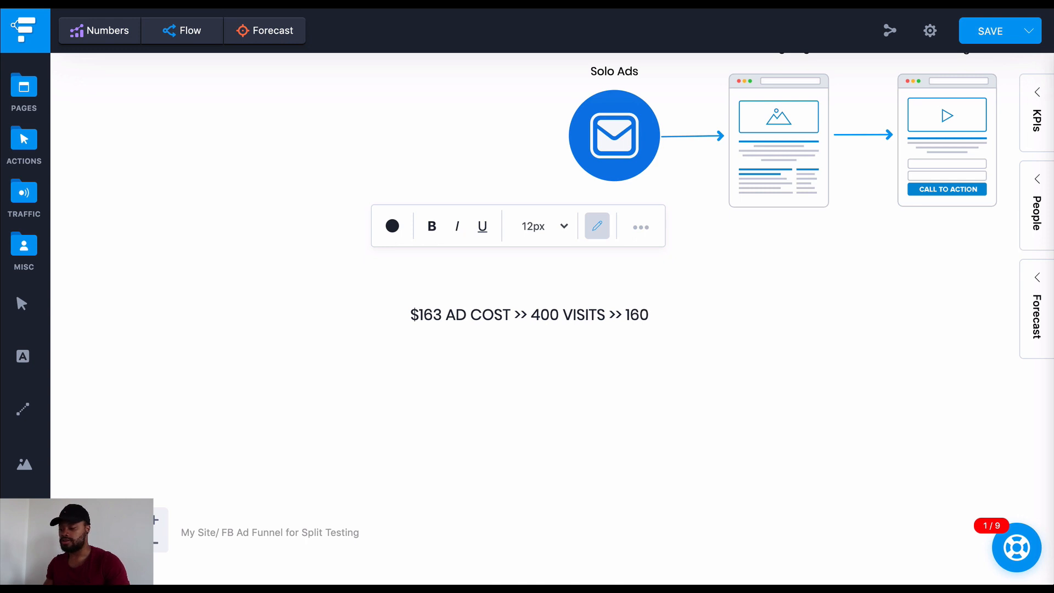
text(40)
text(% Lander)
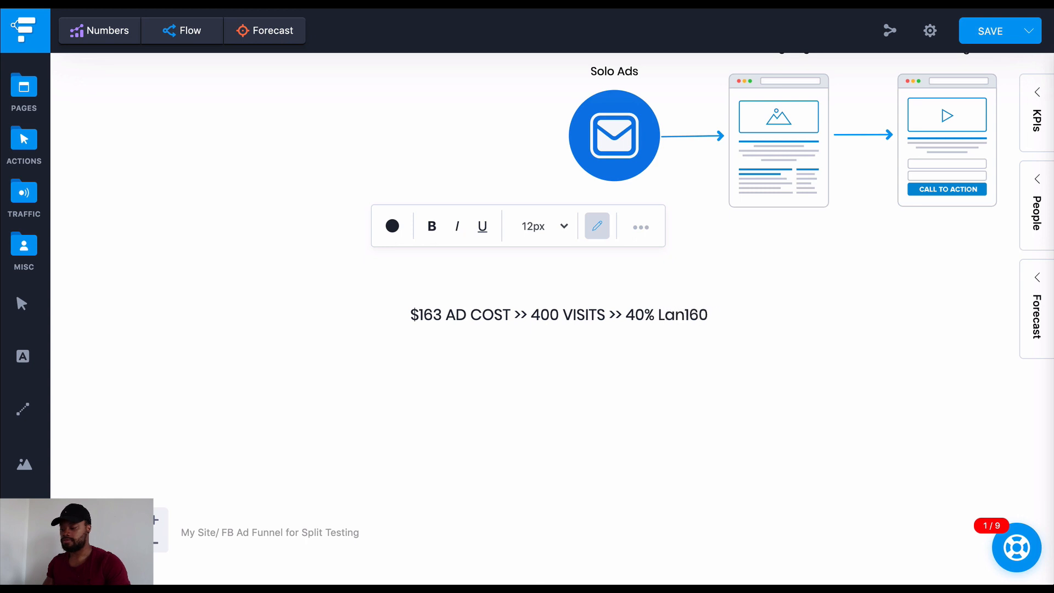
text( CTR >> )
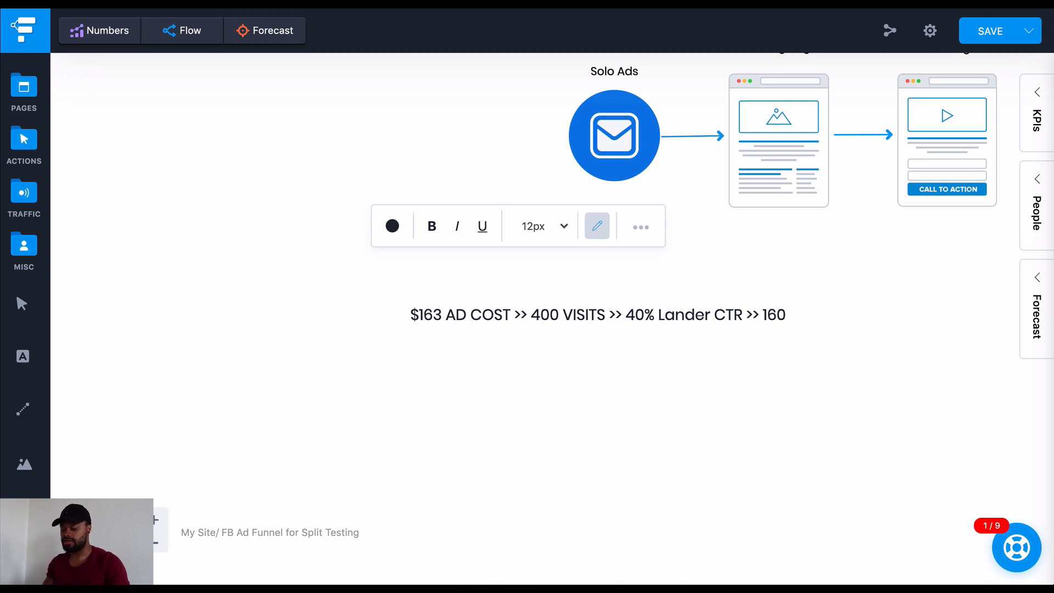
text( OF)
Add "Offer Page Visits" after 160 in the label, with a lowercase "a" in "Page"
key(BackSpace)
text(ff)
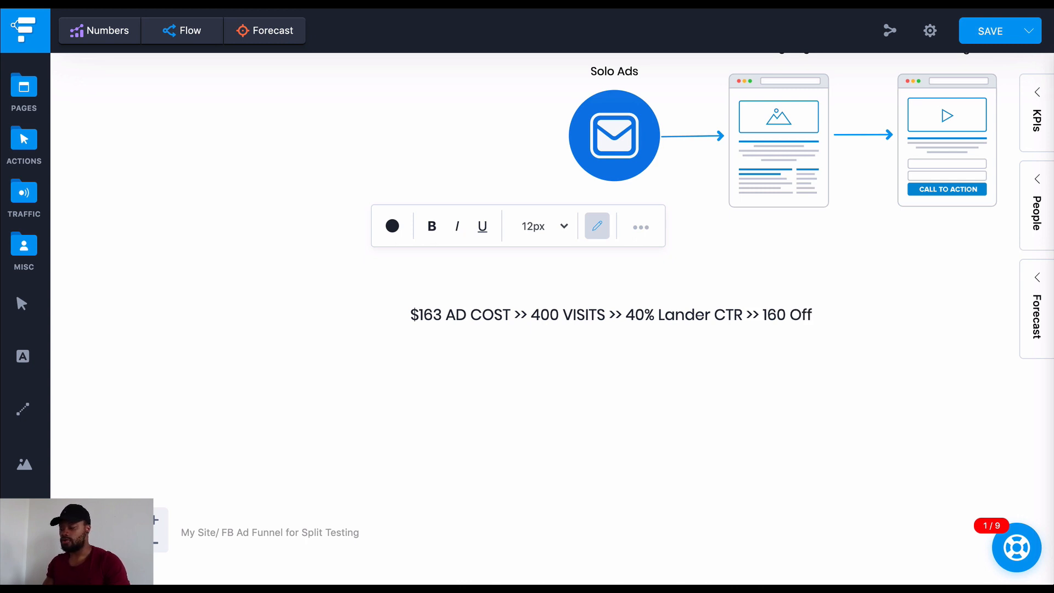
text(er PAge V)
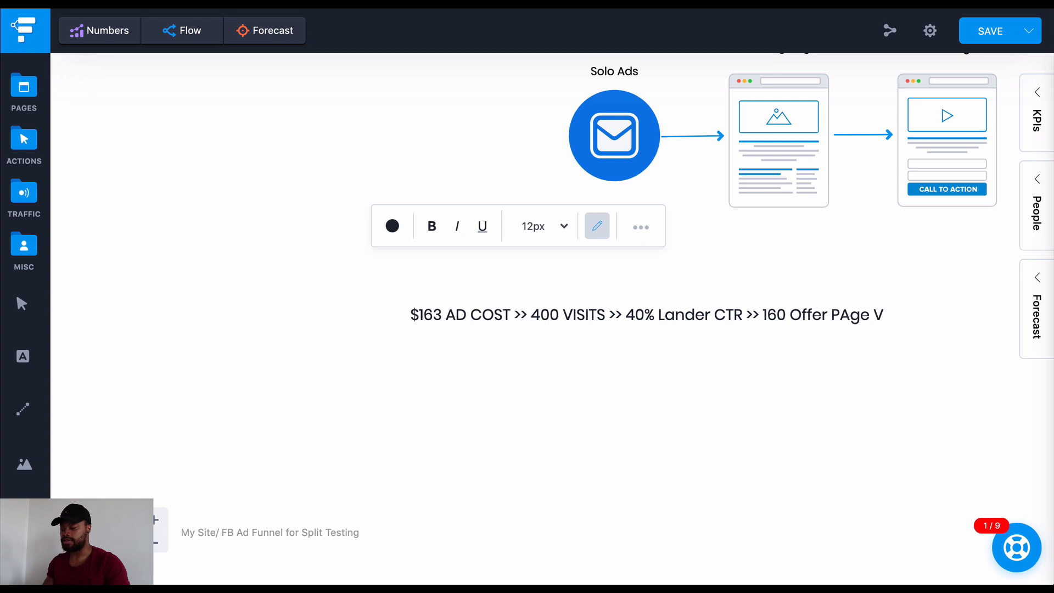
text(isits)
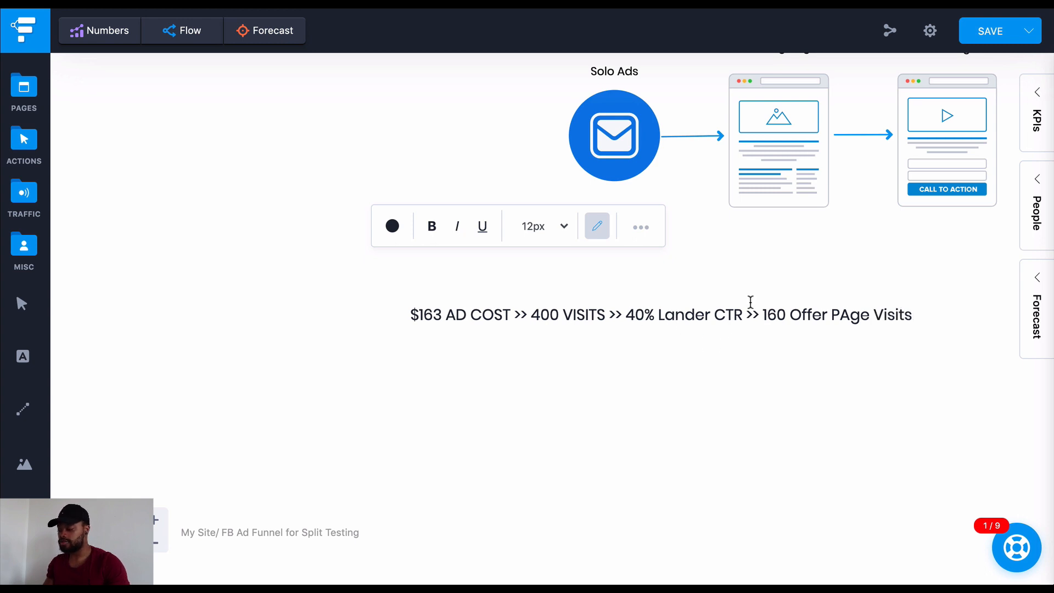
drag(743, 322, 717, 324)
click(848, 317)
key(BackSpace)
text(a)
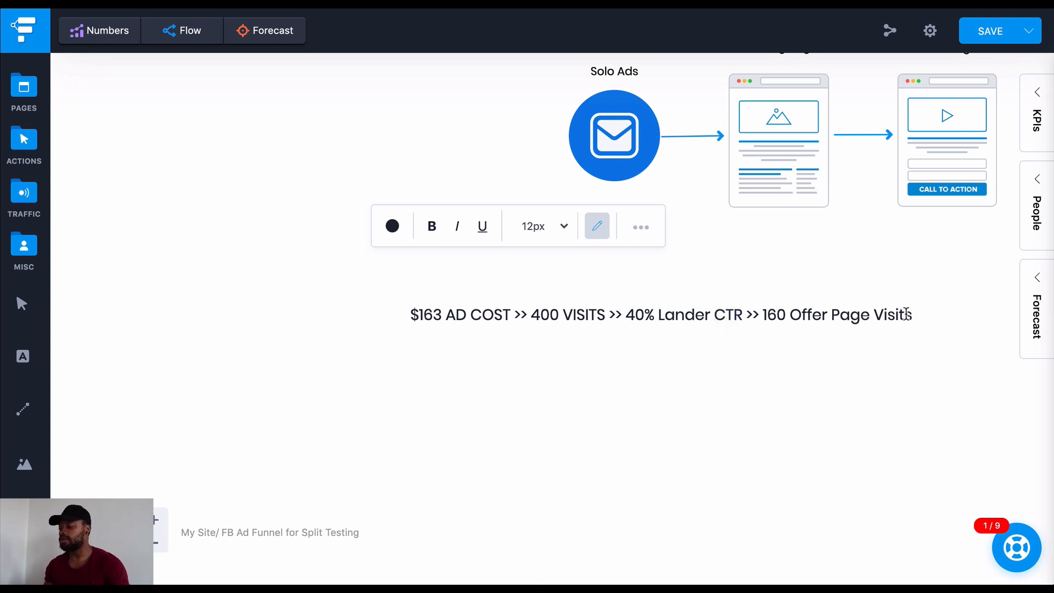
text( >>)
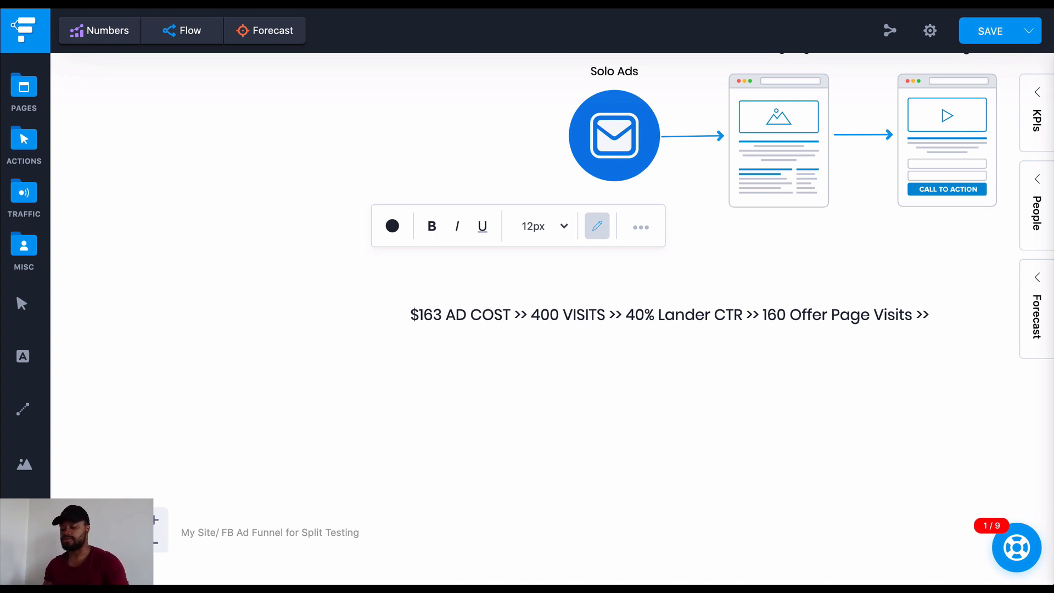
Append ">> 4 Conversions" to the end of the label
text(4 Conversio)
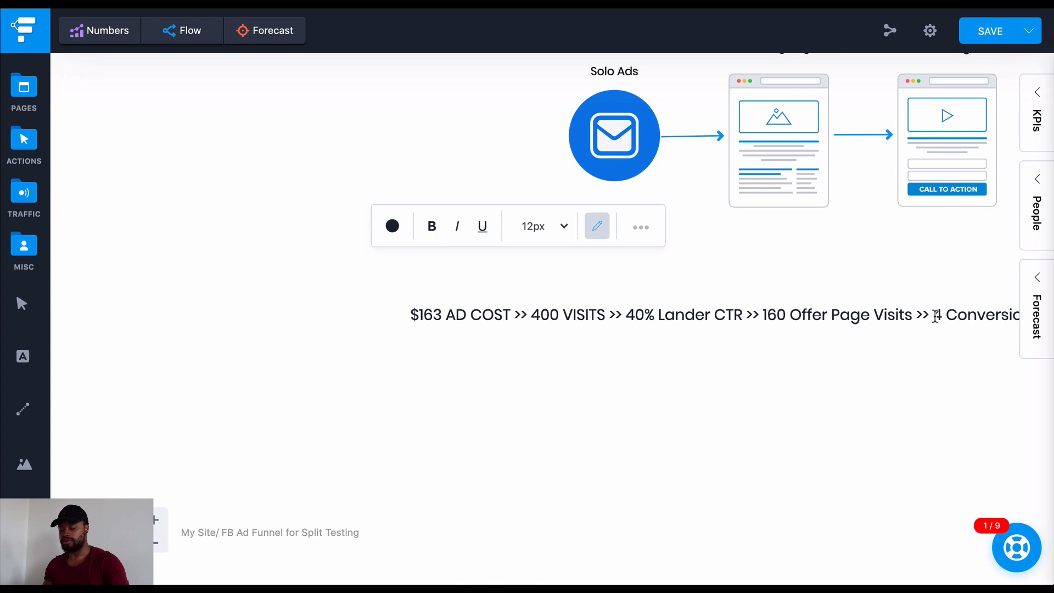
Insert "3% Conversion Rate >>" before "4 Conversions" and move the label left beneath the Solo Ads funnel so it fits the visible canvas
click(934, 316)
text(3)
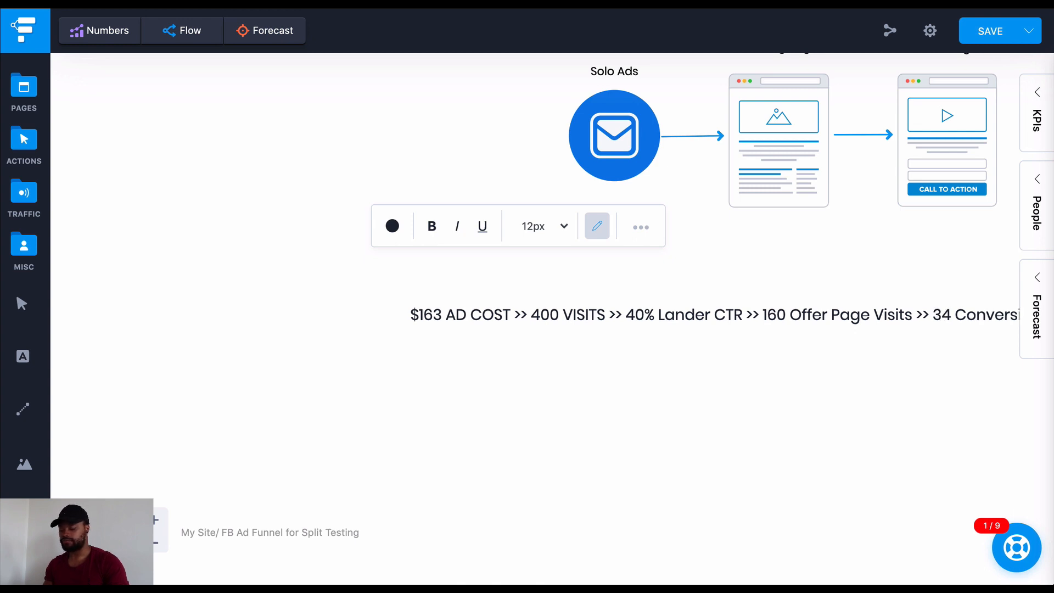
text(% )
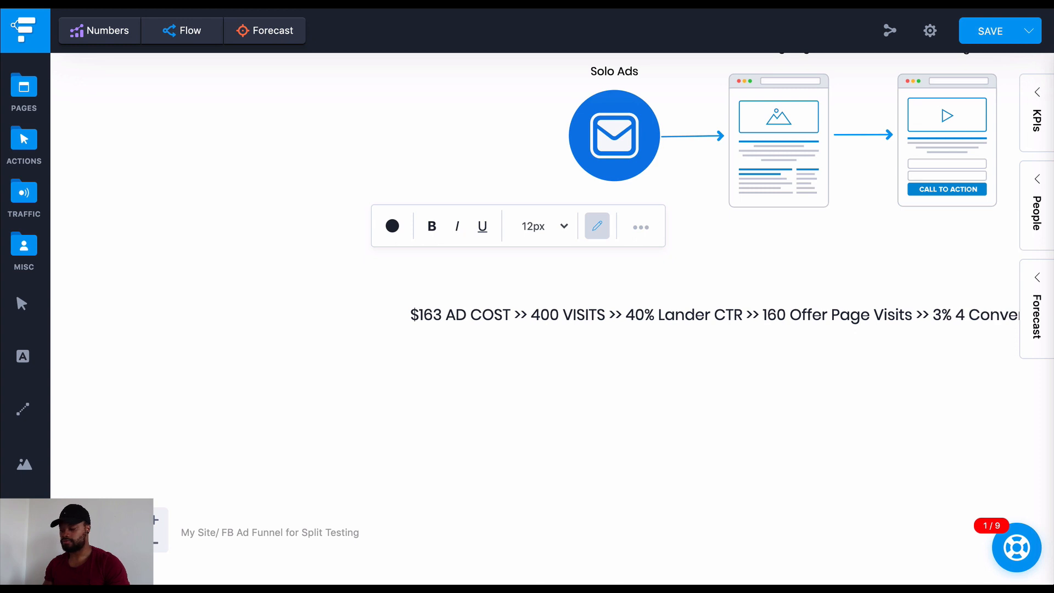
text(Con)
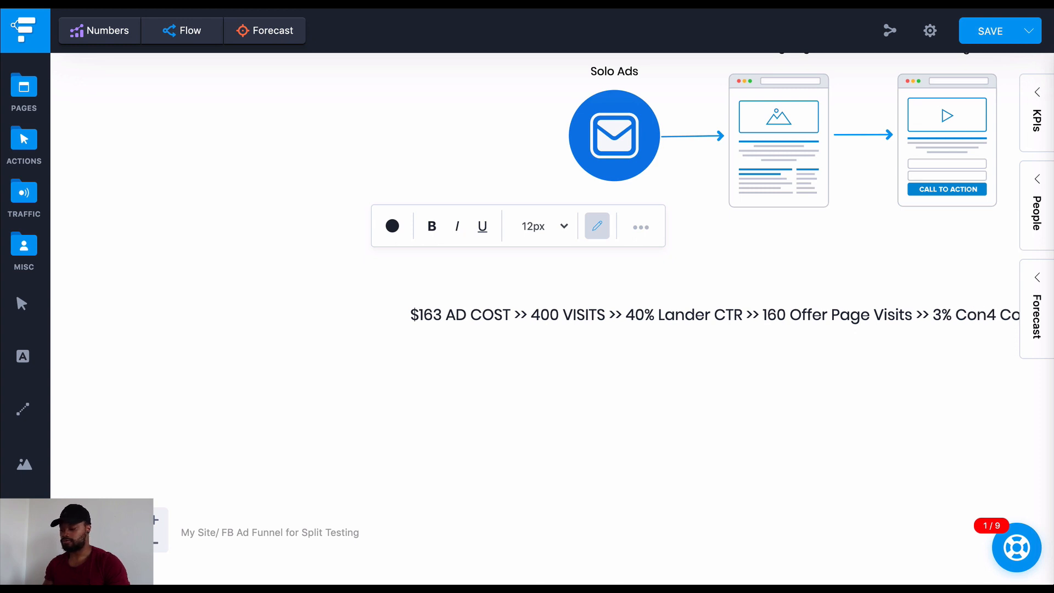
key(Delete)
key(Delete)
key(Delete)
key(Delete)
key(Delete)
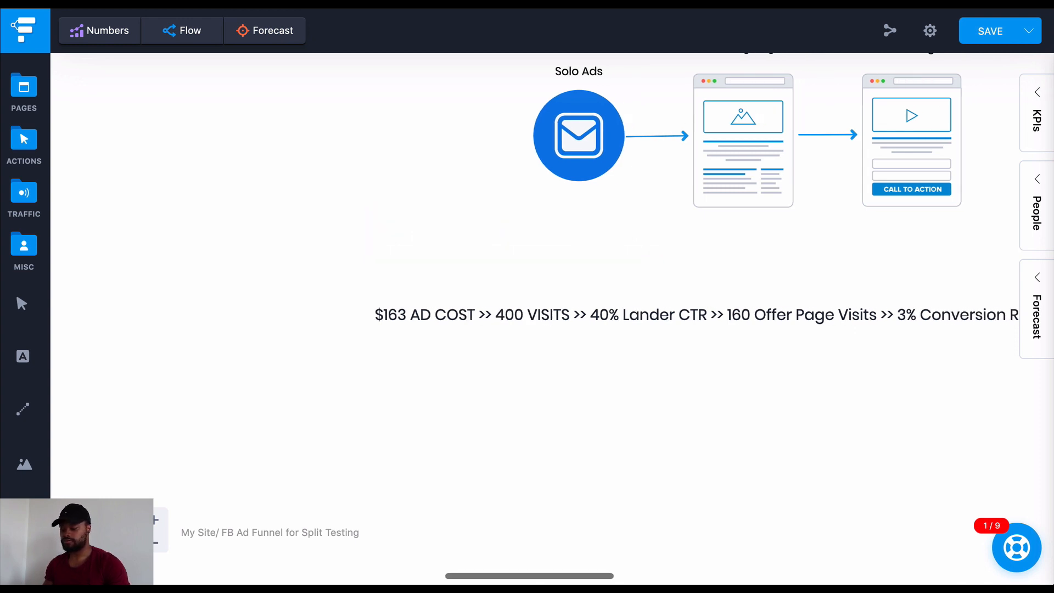
drag(788, 323, 546, 309)
double_click(539, 298)
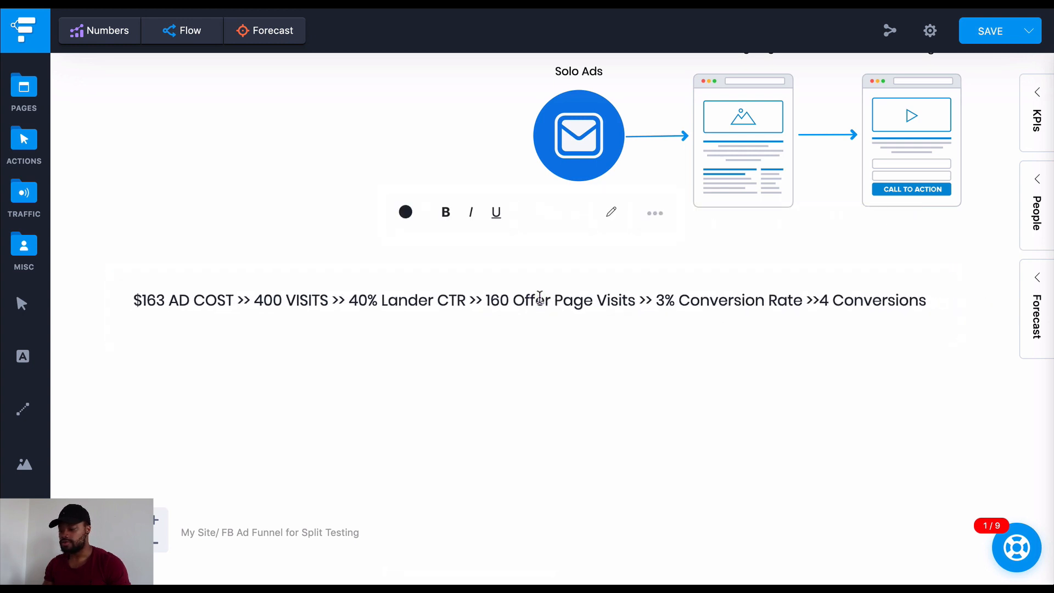
Color the "3% Conversion Rate" text in the label green
click(685, 296)
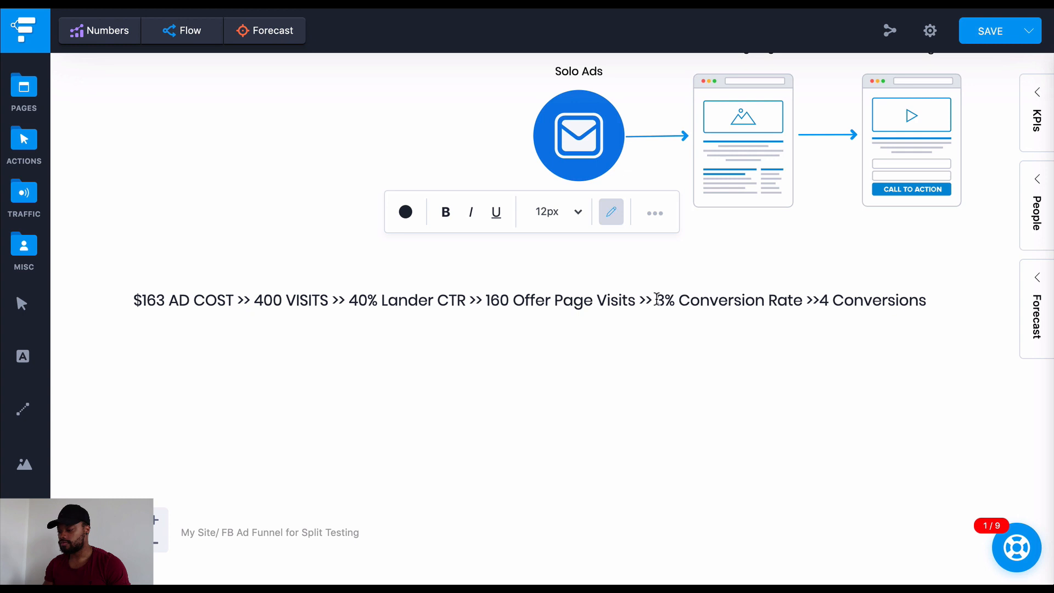
drag(657, 301, 804, 301)
click(406, 220)
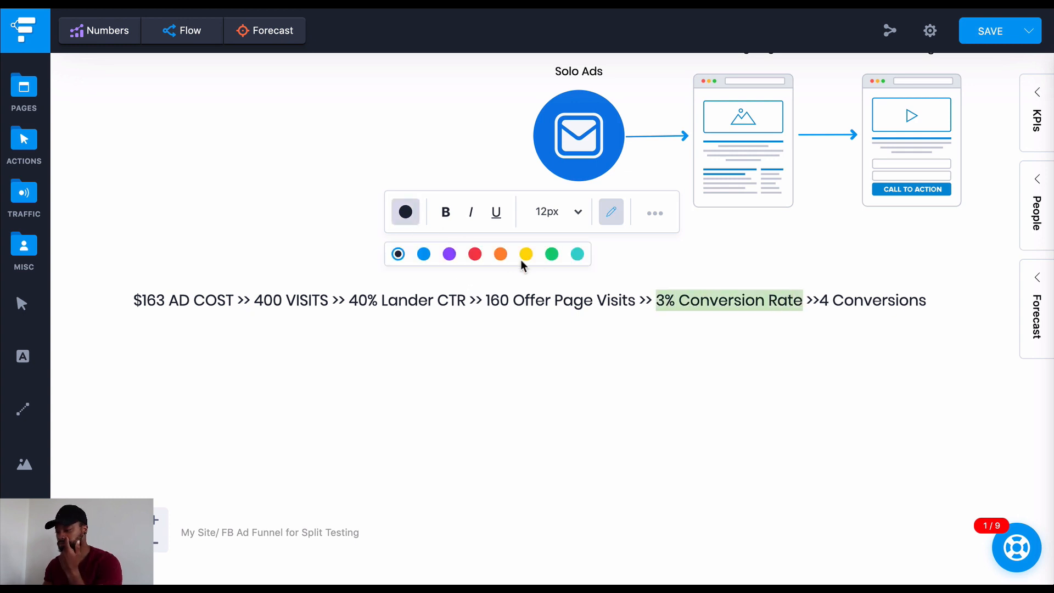
click(552, 254)
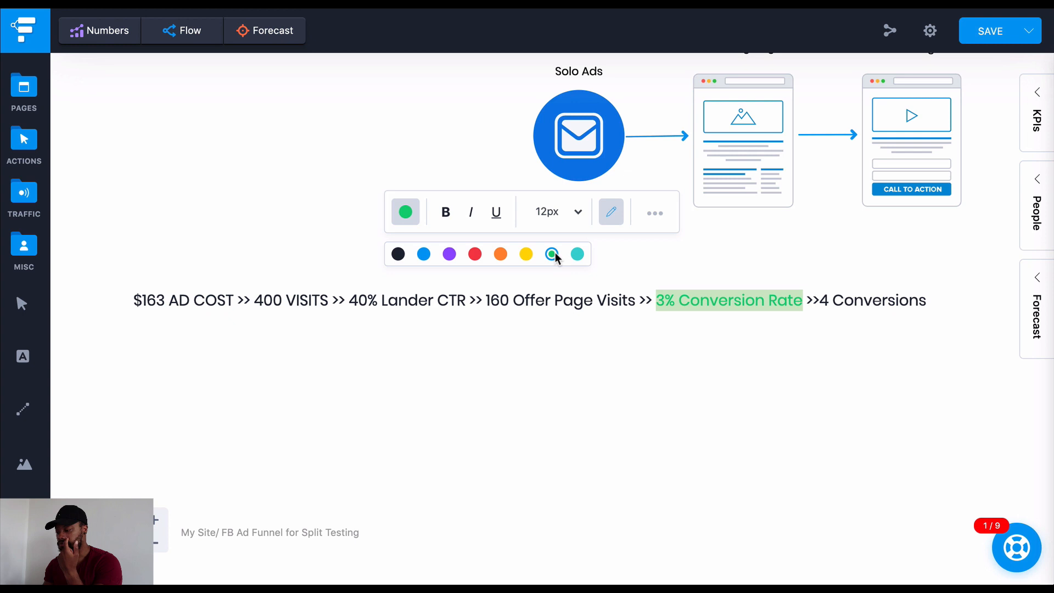
Color "163 AD COST" at the start of the label red, leaving out the dollar sign
click(240, 300)
drag(238, 300, 136, 297)
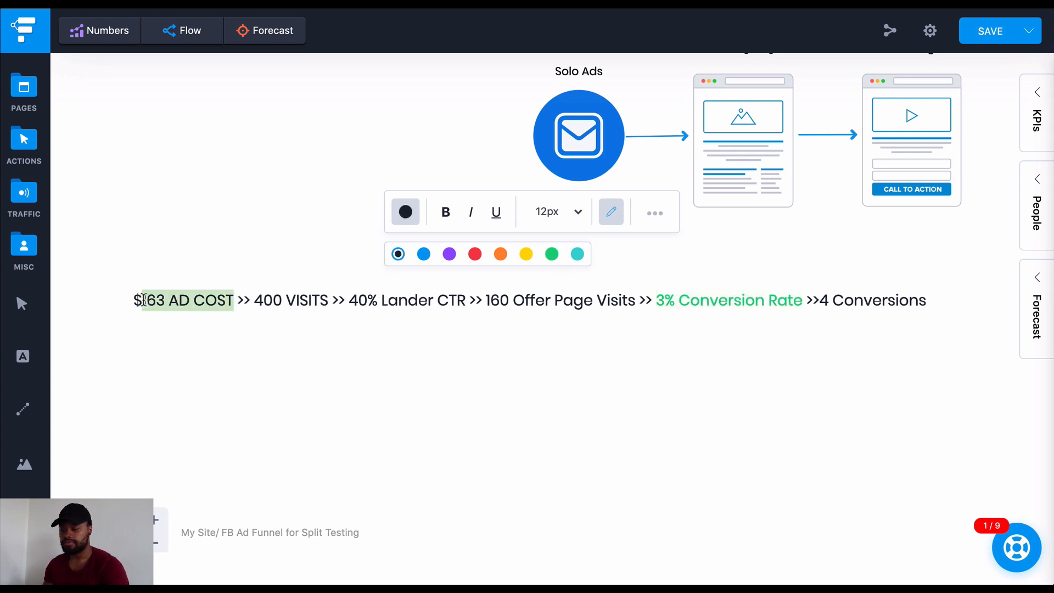
click(475, 255)
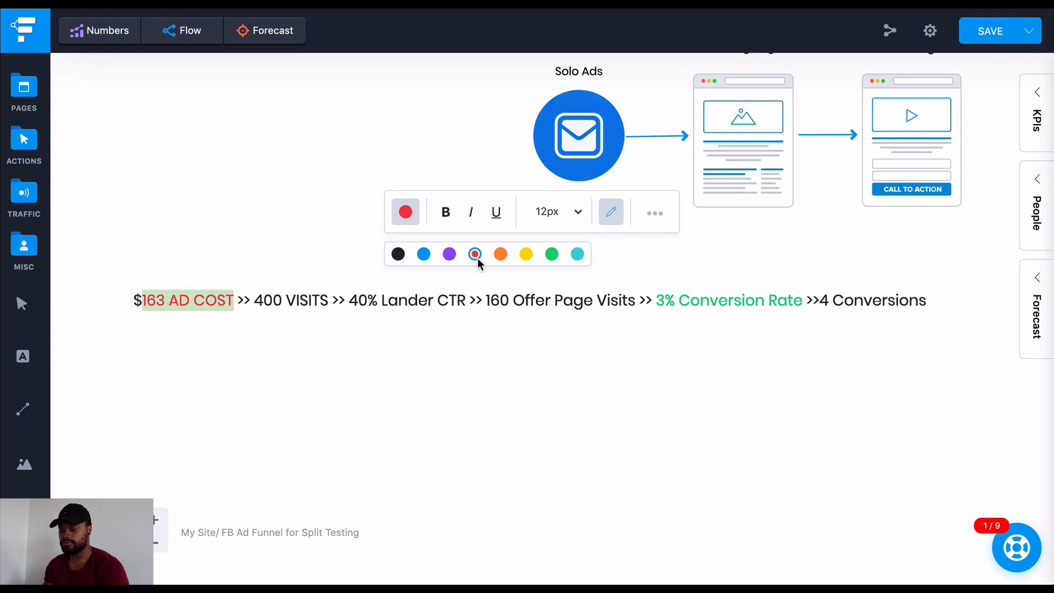
click(354, 302)
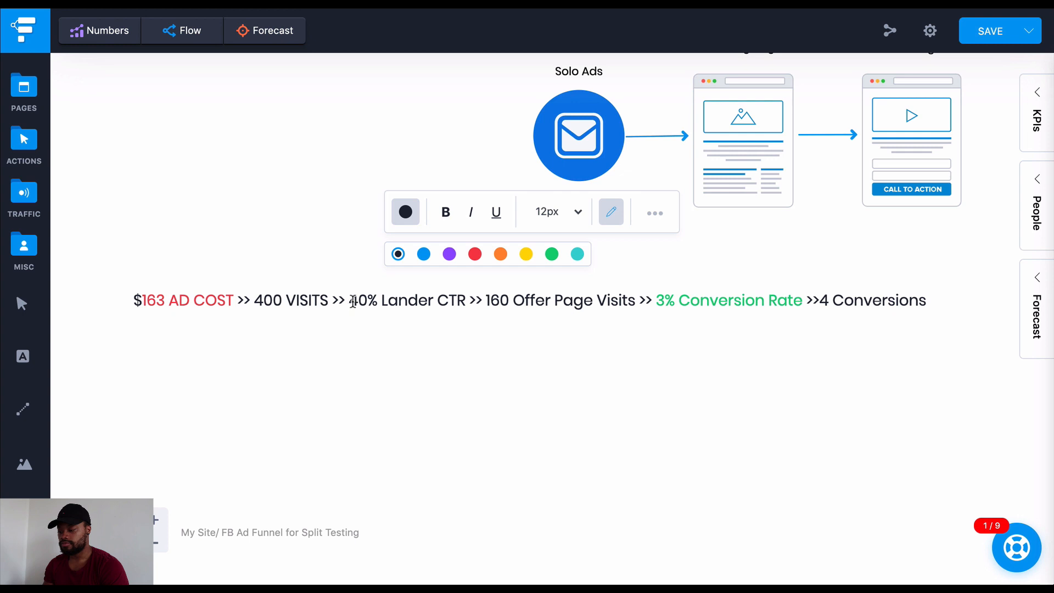
Insert a space before "4 Conversions" in the label and make that text bold
click(805, 298)
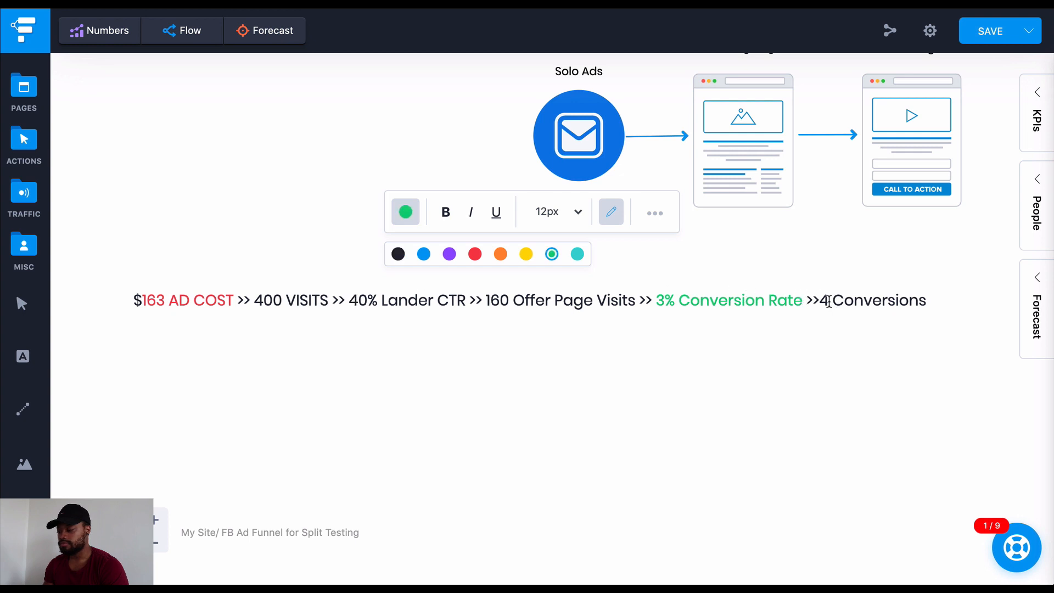
click(819, 298)
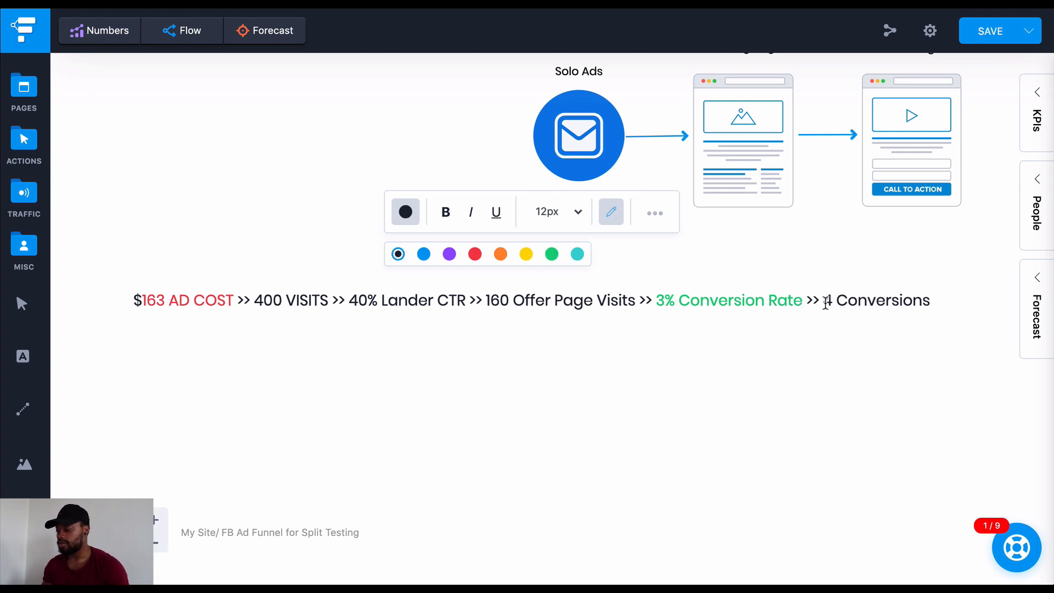
drag(823, 301, 930, 301)
key(ctrl+b)
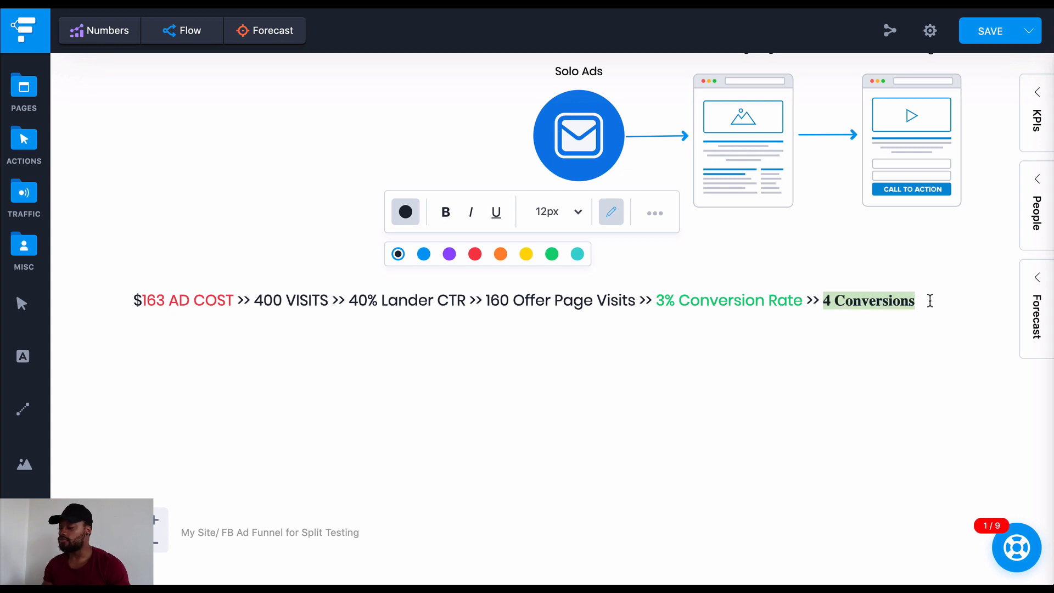
Make "160 Offer Page Visits" and "400 VISITS" in the label bold
drag(637, 302, 487, 300)
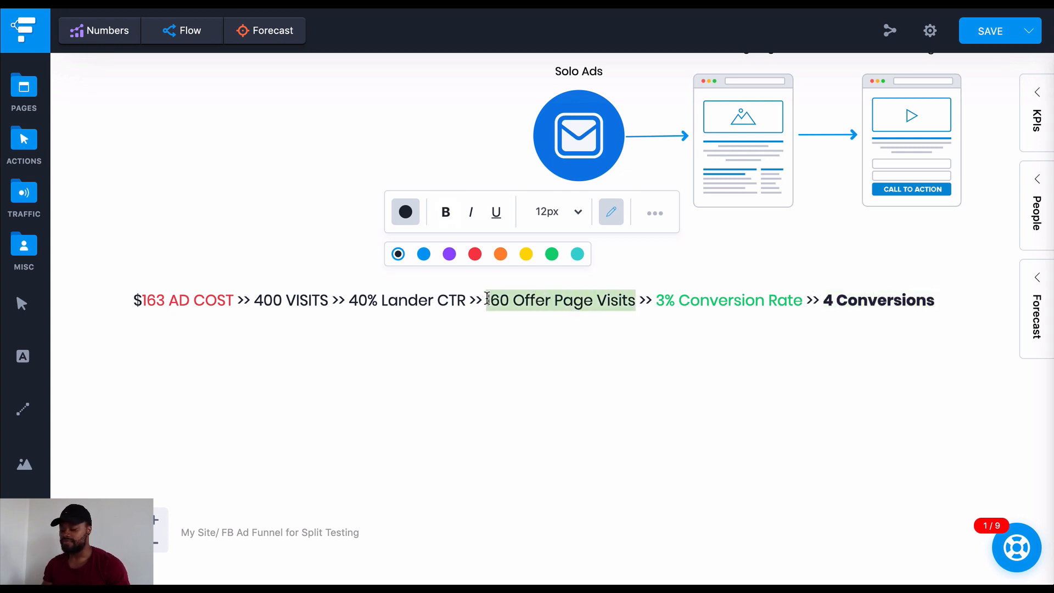
key(ctrl+b)
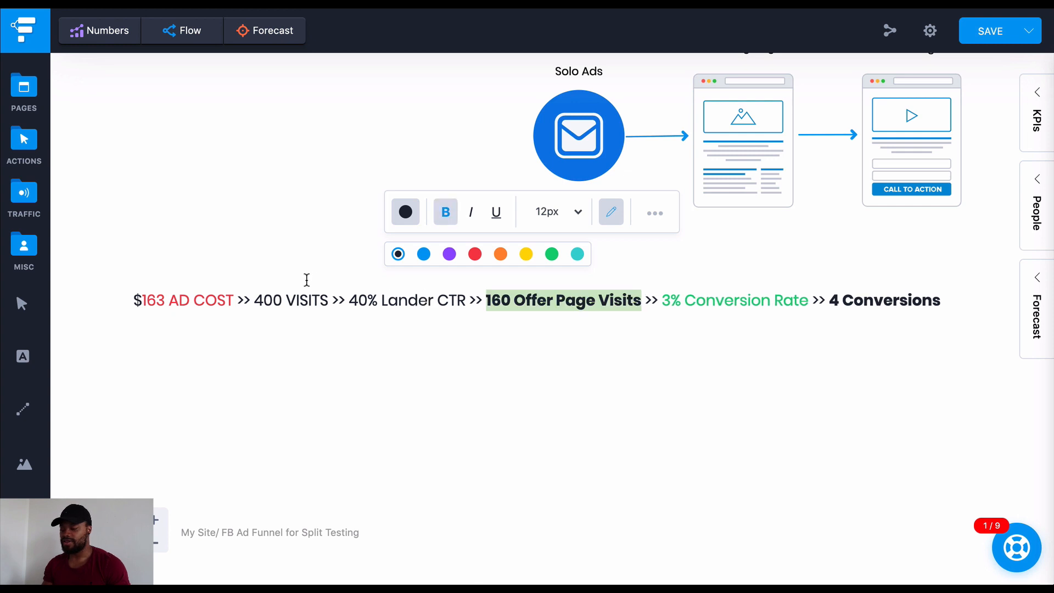
drag(328, 301, 256, 299)
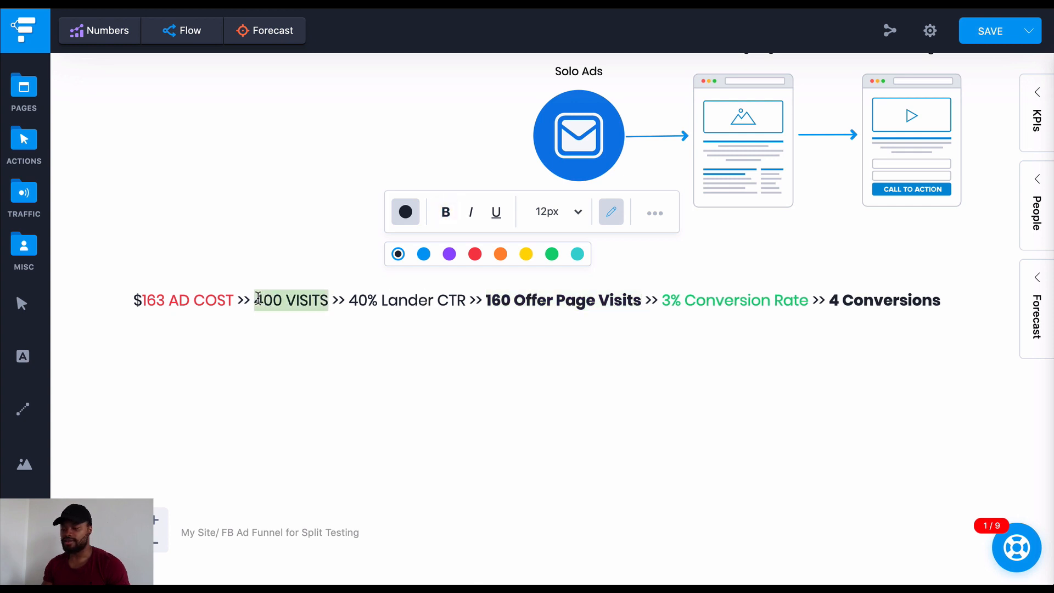
key(ctrl+b)
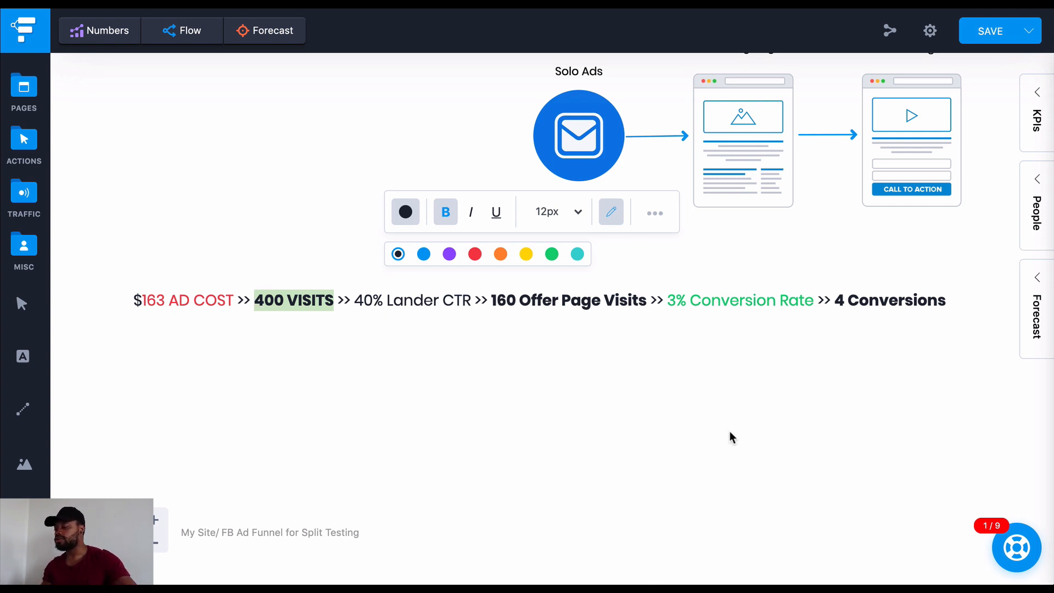
Append ">> $320" after "4 Conversions" and set the amount in regular weight
click(942, 299)
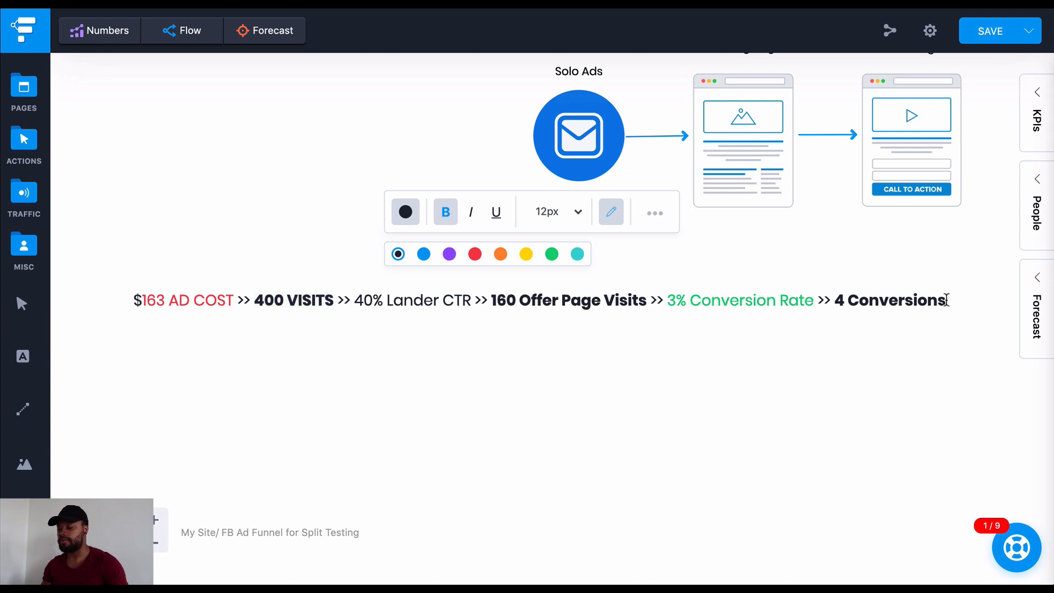
text(>>)
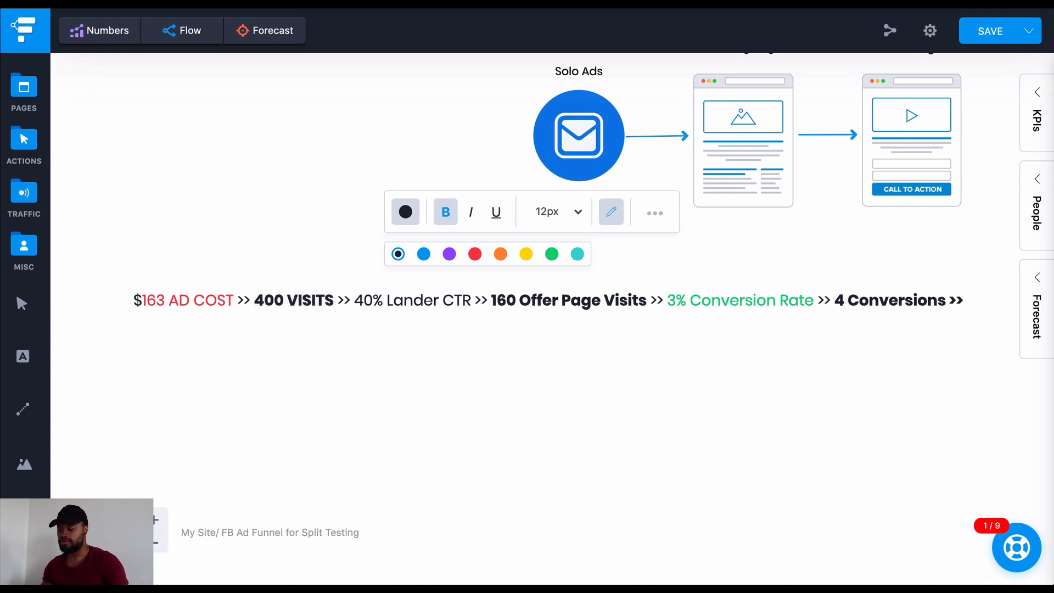
text( $32)
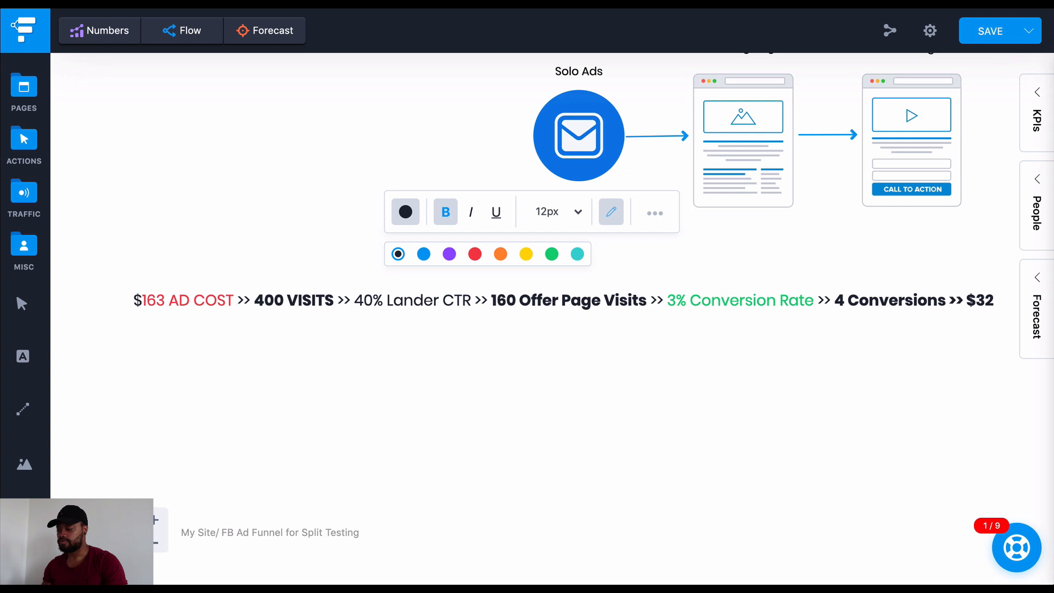
text(0)
drag(969, 300, 1002, 298)
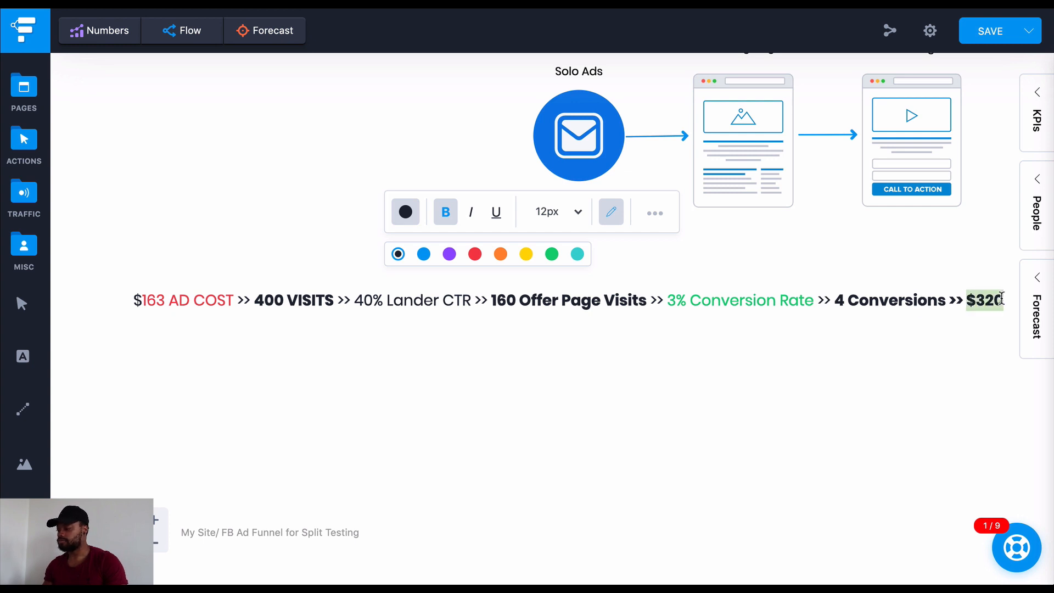
key(ctrl+b)
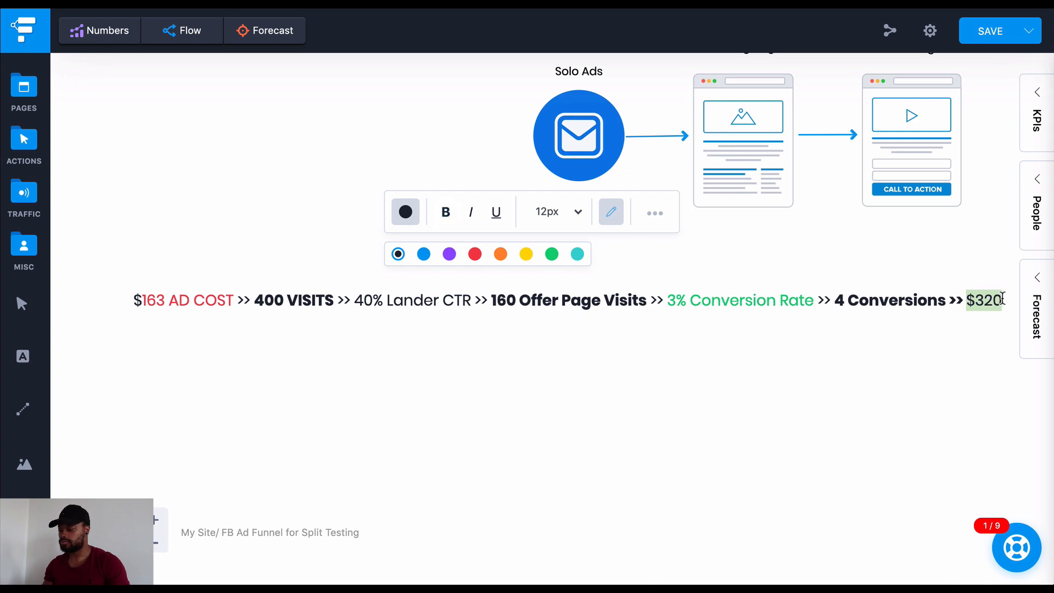
Add "Sales" after $320 and make the visible part of "$320 Sales" bold green
click(1003, 298)
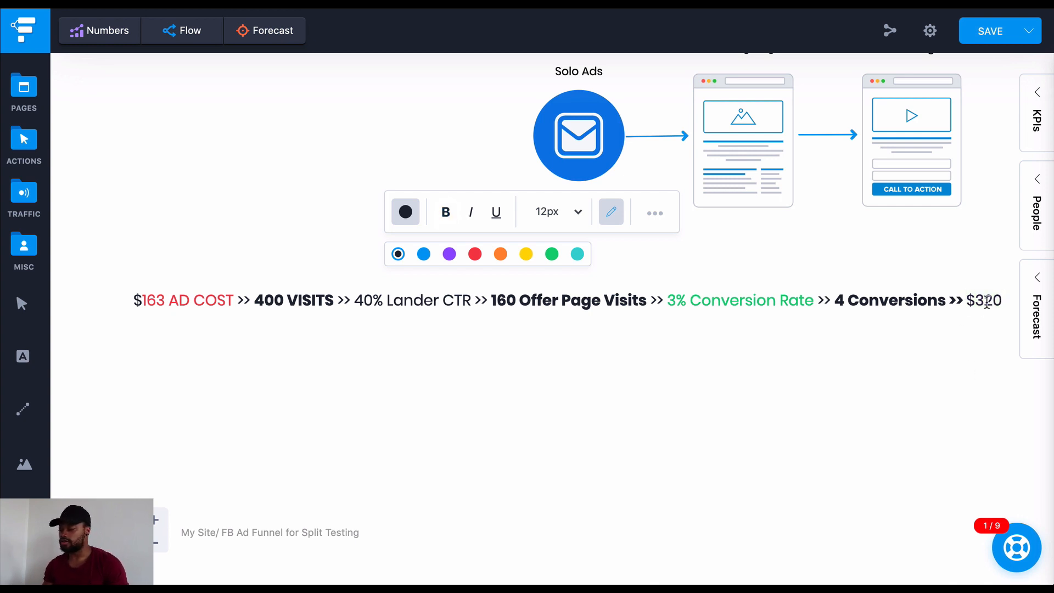
text(C)
key(BackSpace)
text(Sc)
drag(968, 299, 1049, 313)
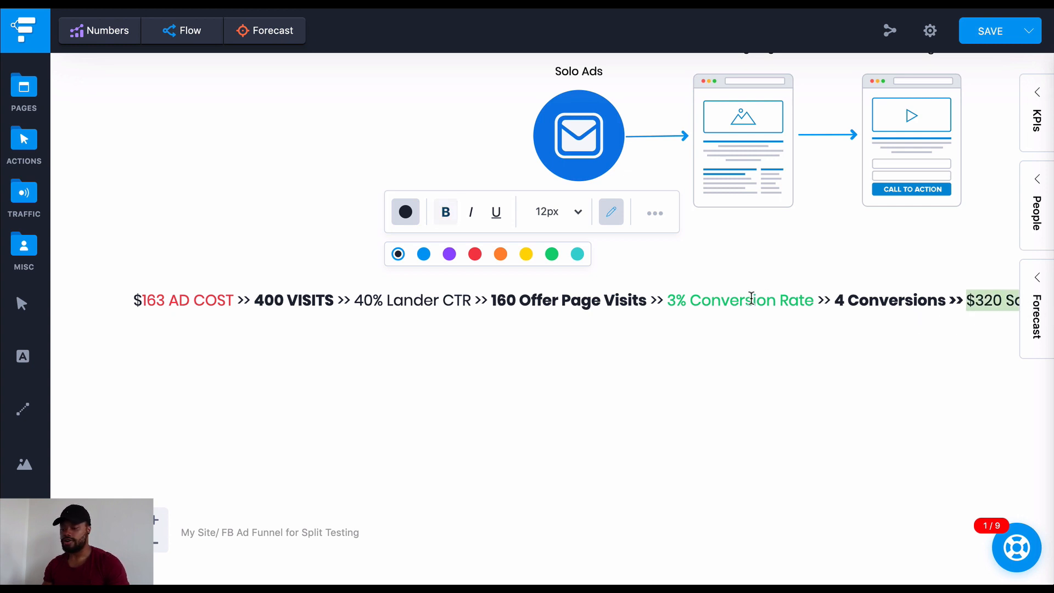
key(ctrl+b)
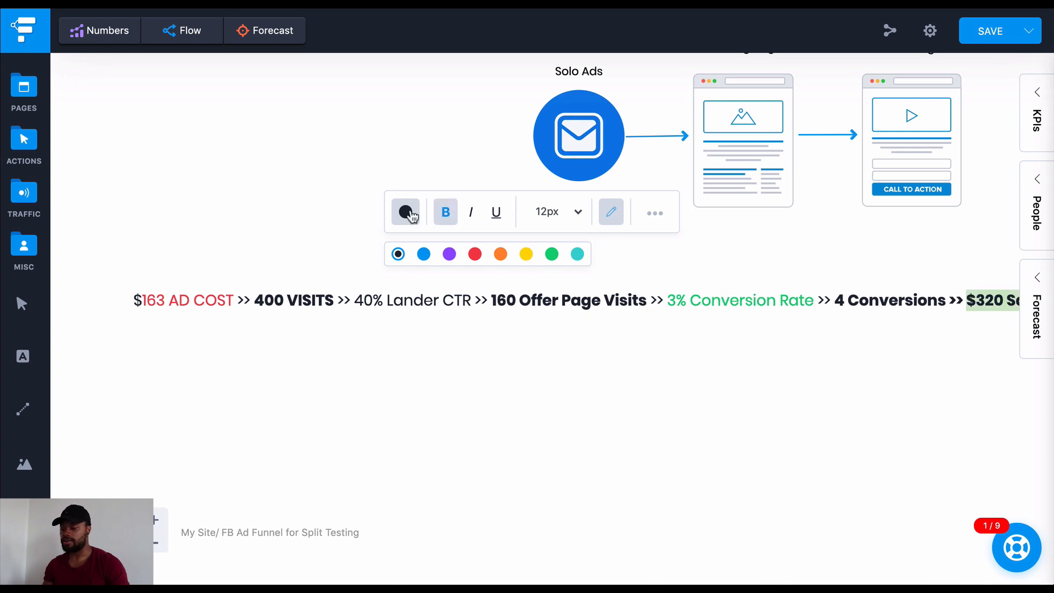
click(551, 254)
click(529, 349)
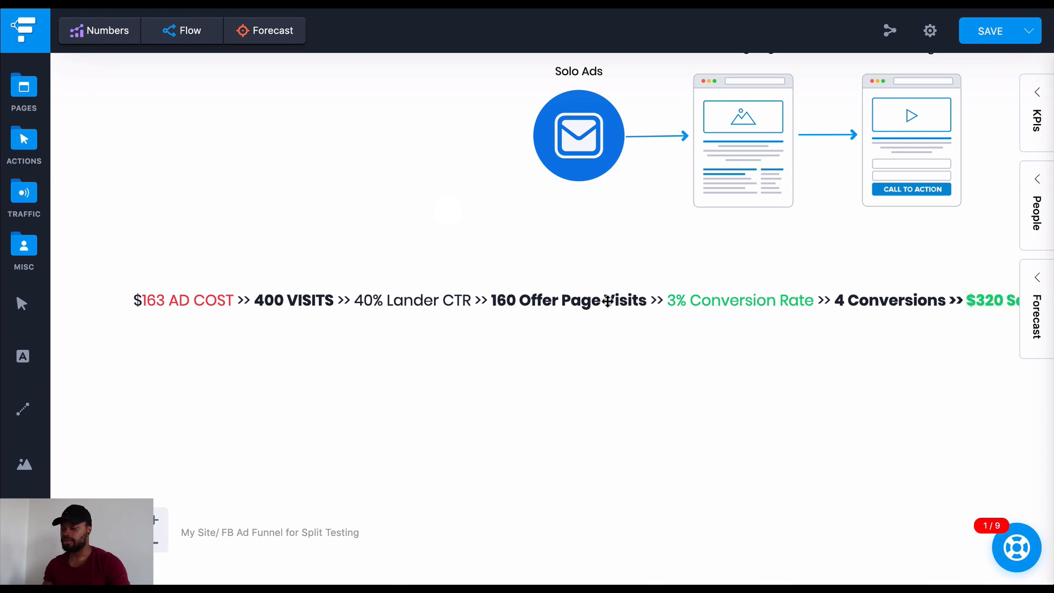
Move the label left until its end shows on the canvas, and make the remaining "es" of "Sales" bold green
drag(610, 299, 550, 294)
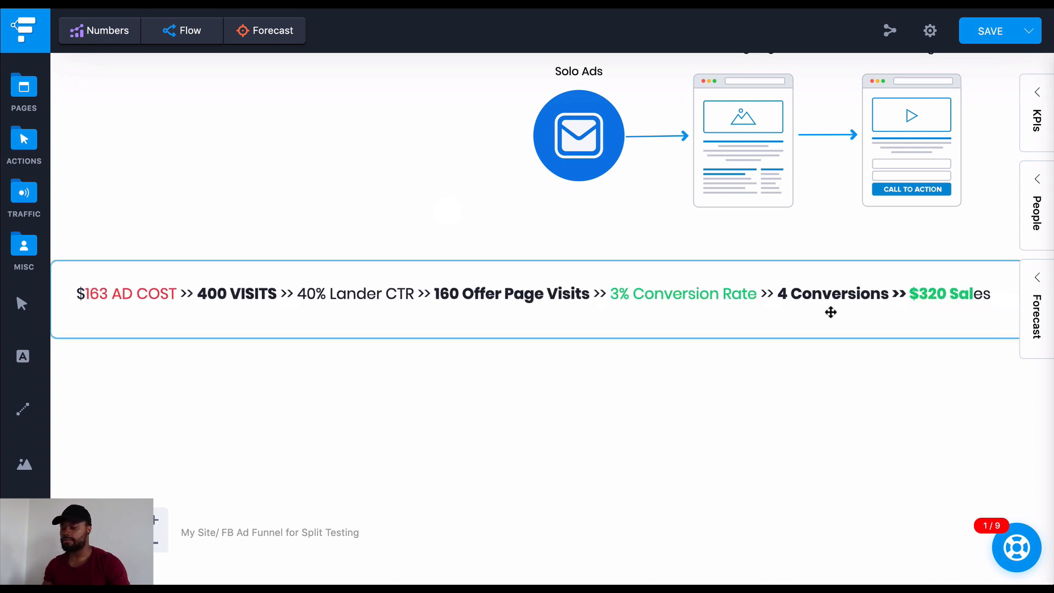
click(987, 290)
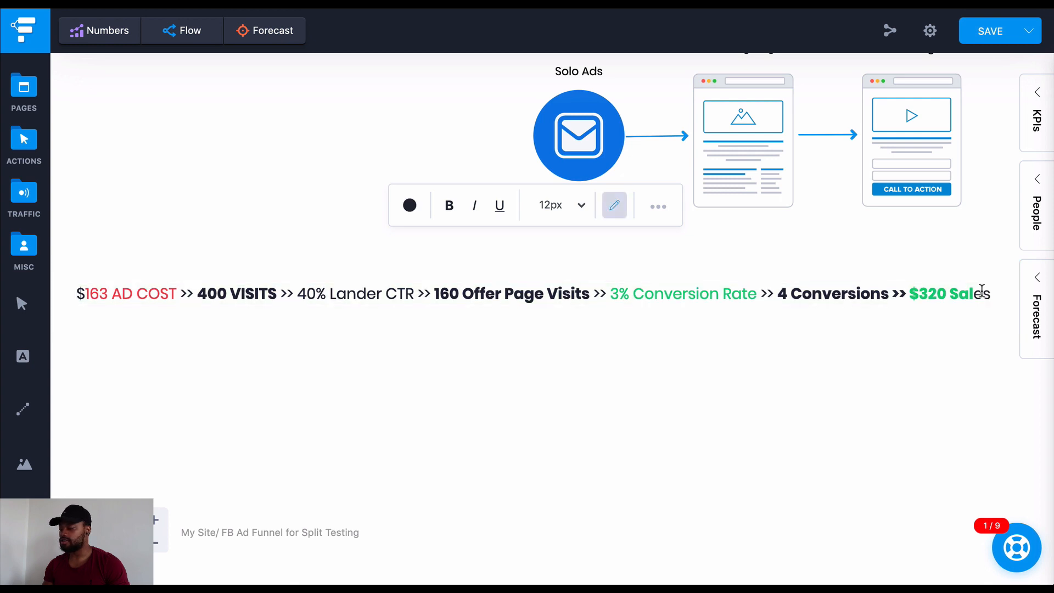
drag(975, 292, 992, 293)
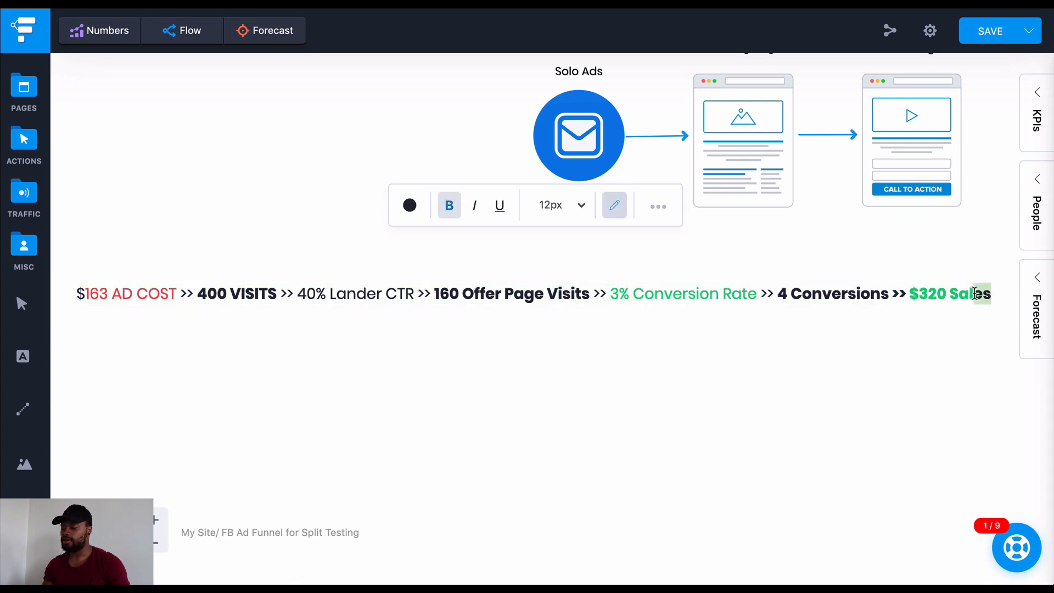
click(410, 206)
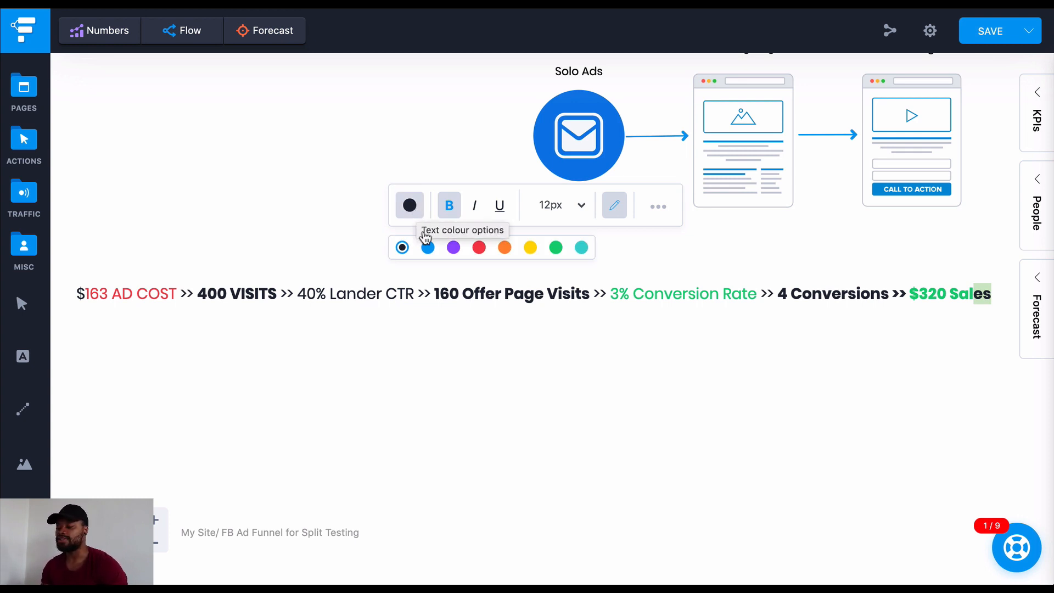
click(557, 249)
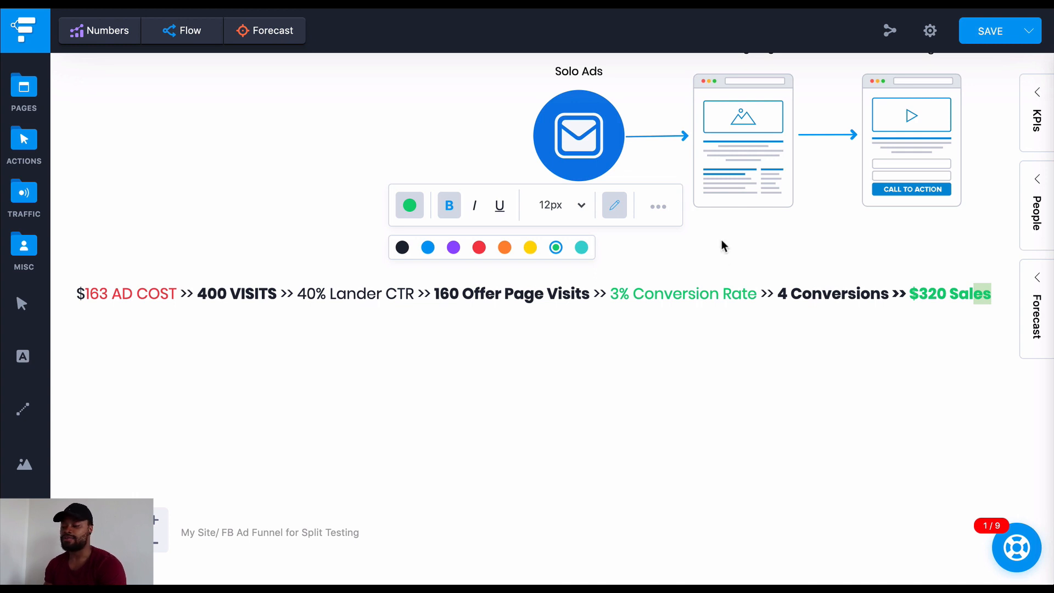
scroll(723, 229, up, 1)
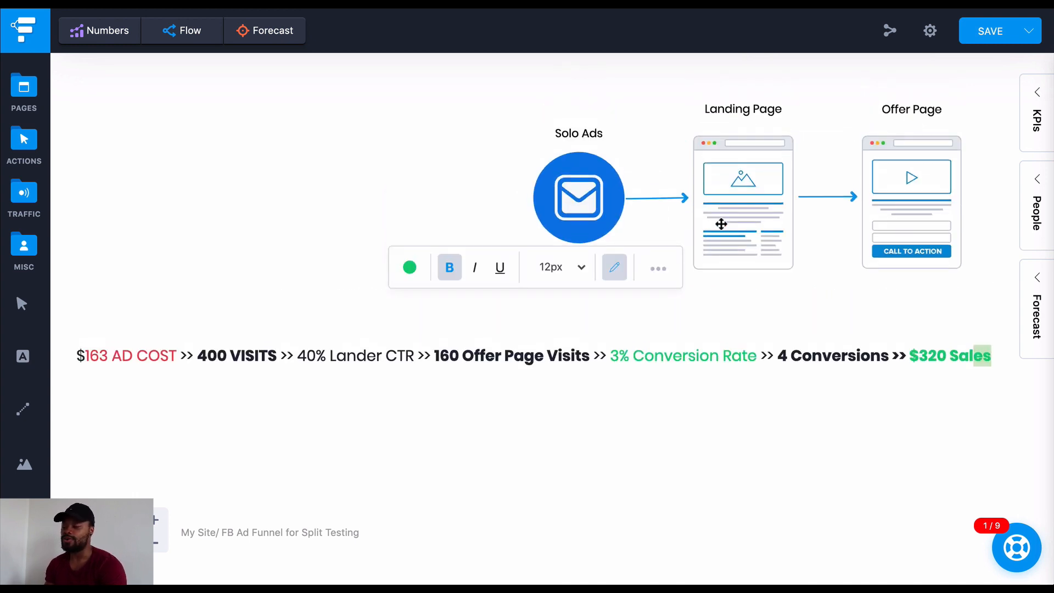
scroll(694, 229, up, 3)
scroll(694, 228, right, 3)
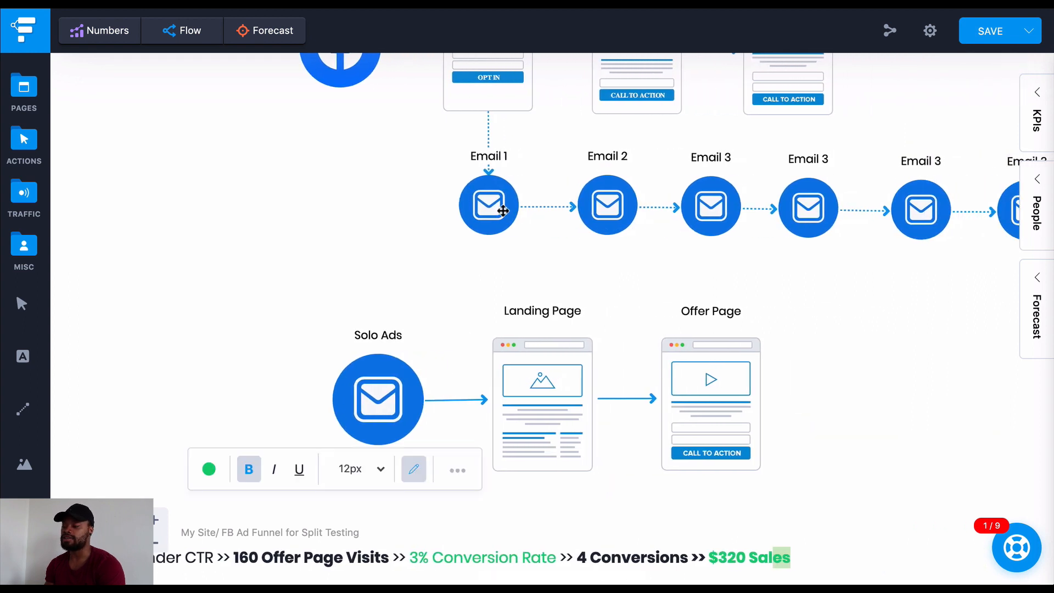
click(488, 207)
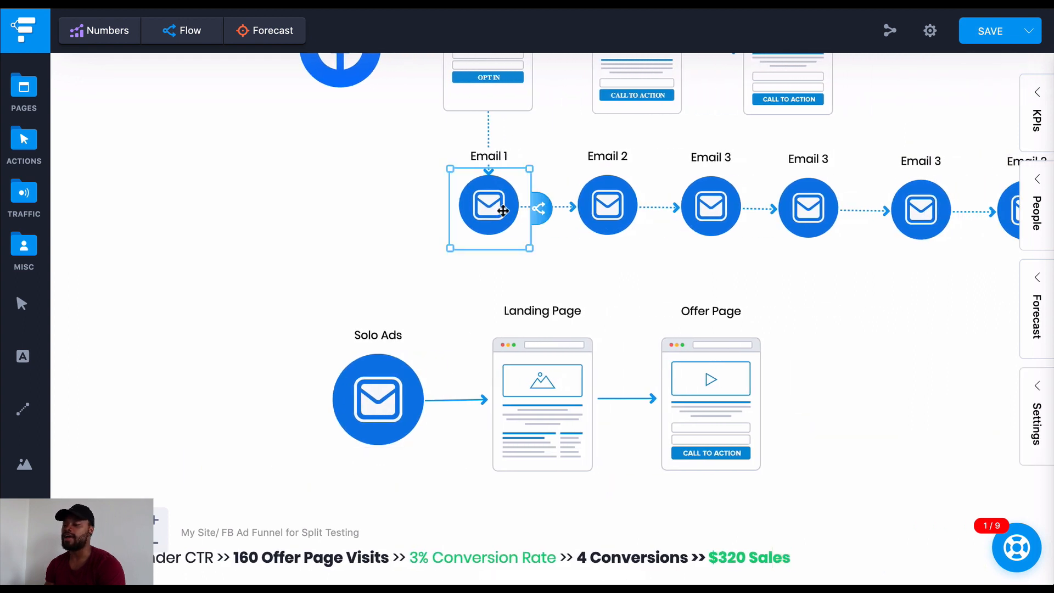
click(526, 280)
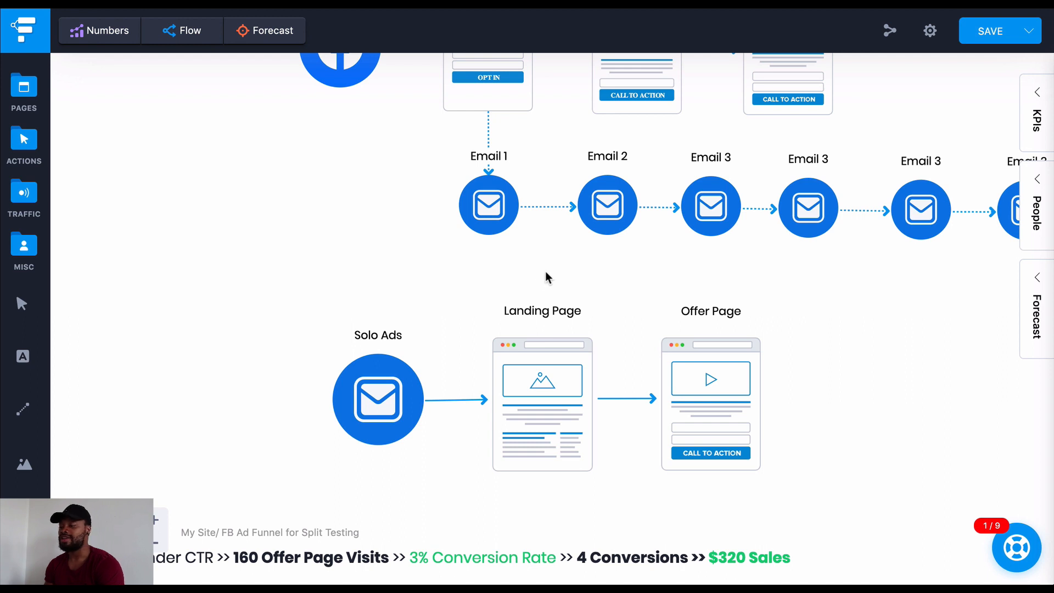